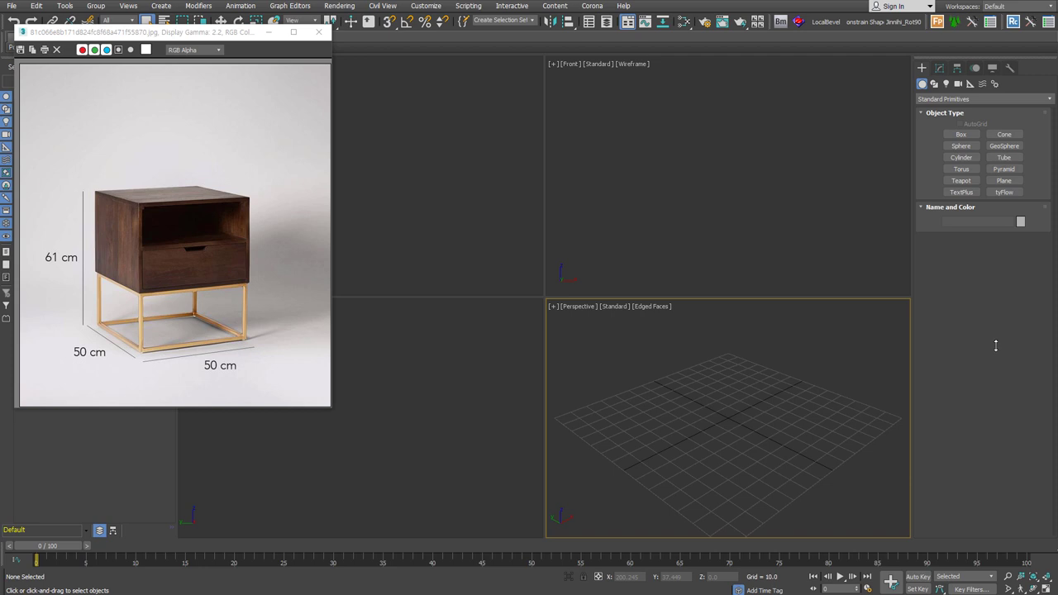
- Expand the Perspective viewport up and left, next to the nightstand reference photo
drag(545, 298, 394, 205)
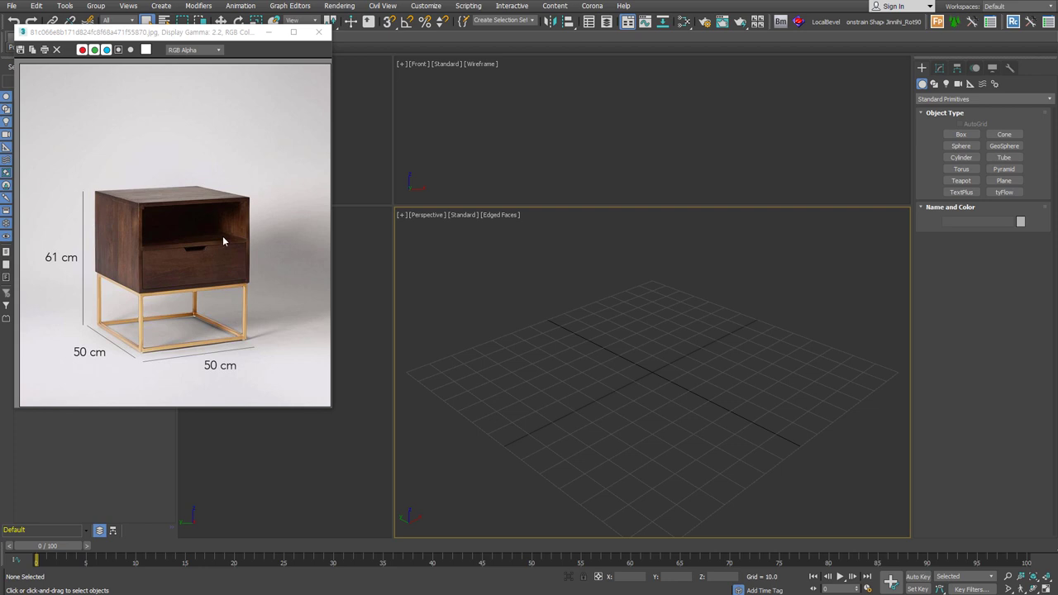
- Create a box with Length 500, Width 500 and Height 360
click(960, 133)
drag(638, 388, 707, 403)
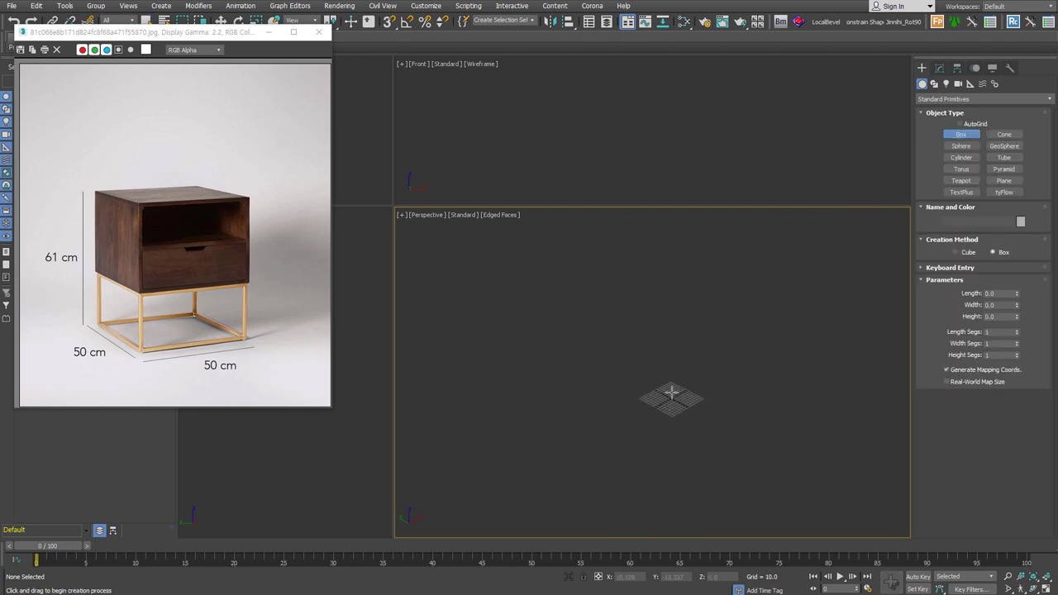
click(686, 372)
click(1000, 294)
text(500)
key(Tab)
text(500)
key(Tab)
text(360)
key(Return)
- Orbit and pan around the box, switch to orthographic view, and toggle the home grid
alt+middle_drag(680, 397, 711, 402)
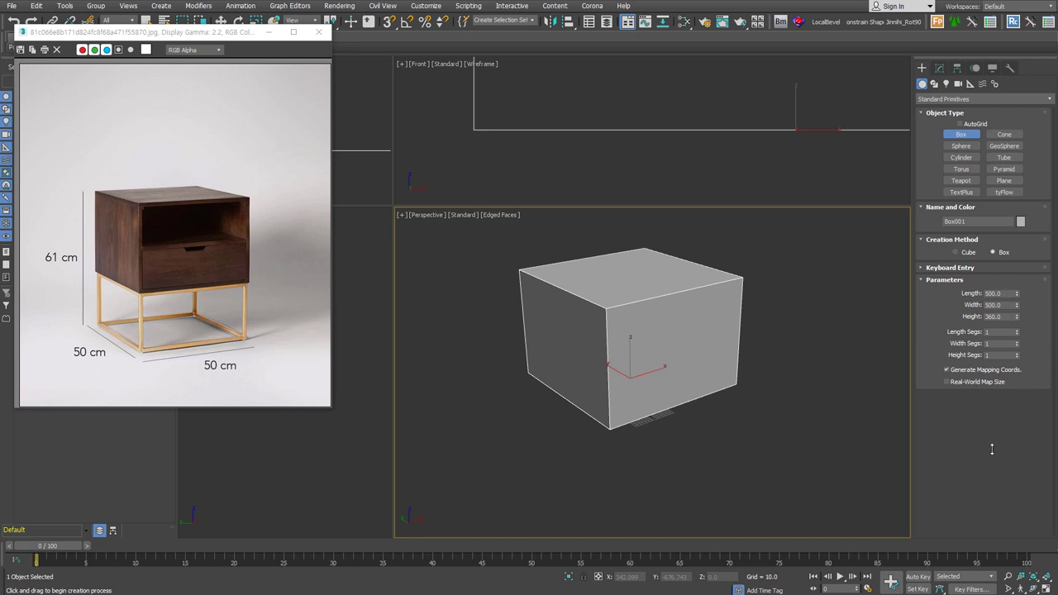
middle_drag(735, 385, 712, 397)
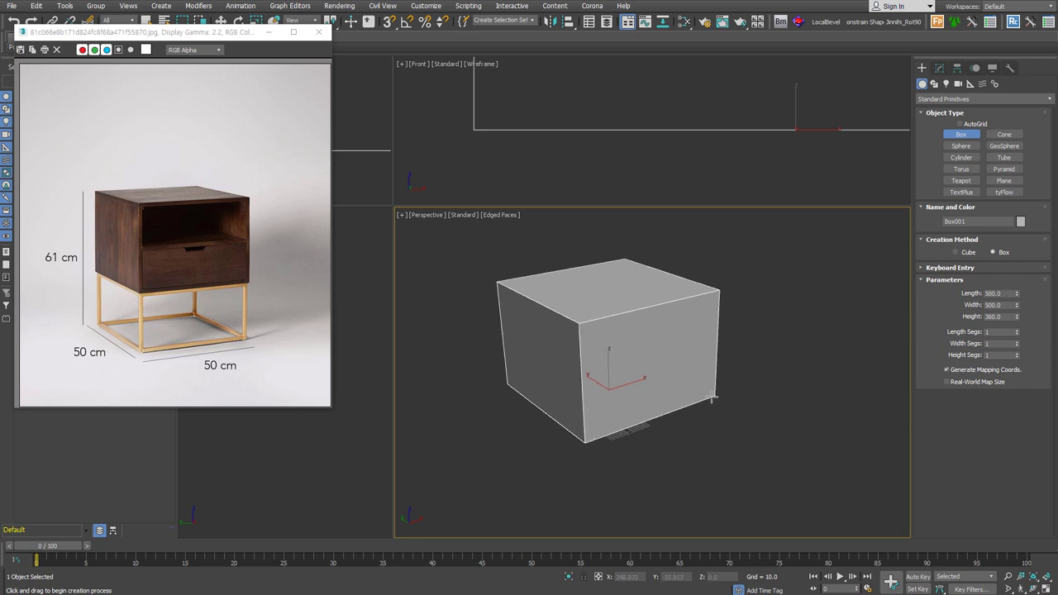
key(u)
key(g)
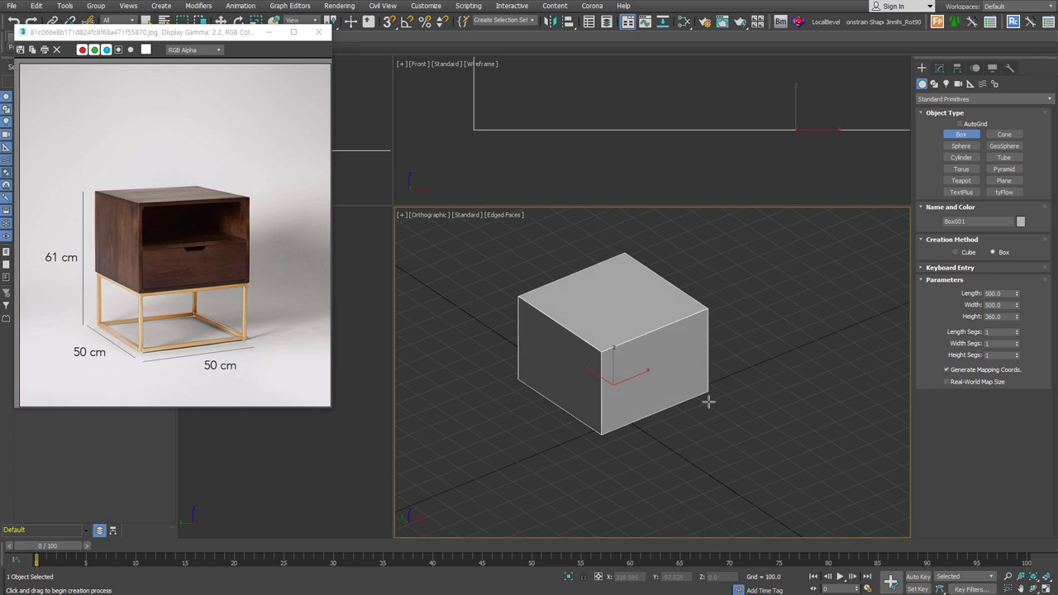
key(g)
alt+middle_drag(717, 398, 711, 385)
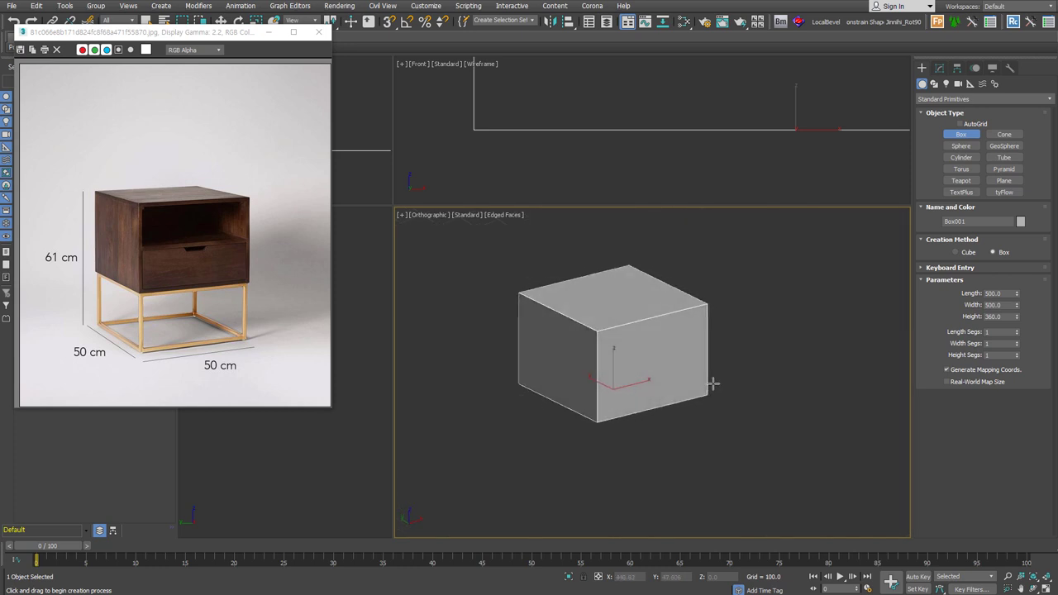
- Convert Box001 to editable poly, detach its five non-front faces, and select the top front edge
key(z)
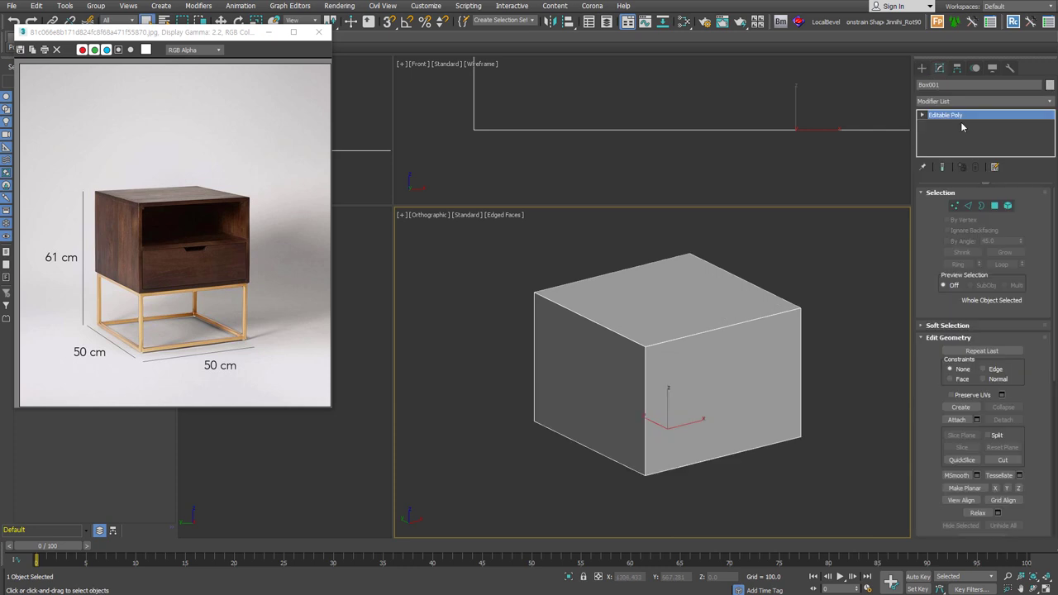
key(4)
click(732, 388)
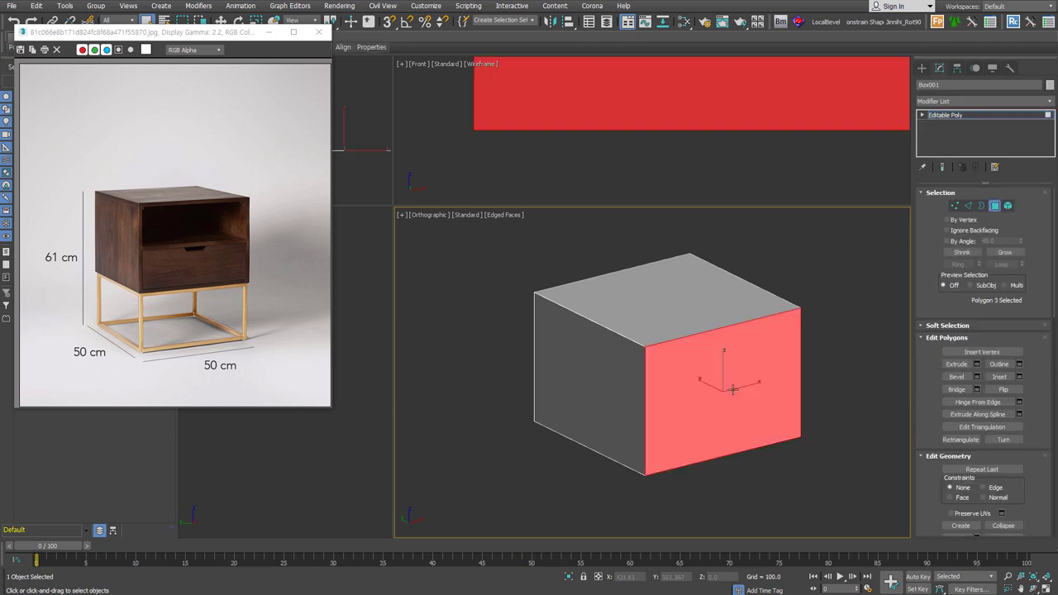
middle_drag(707, 386, 676, 366)
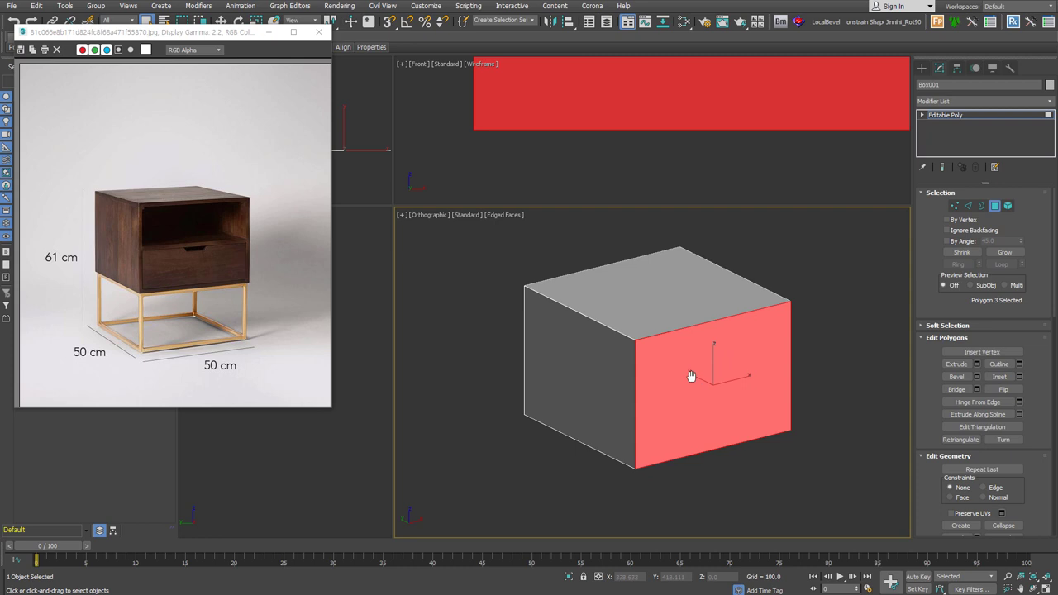
key(ctrl+i)
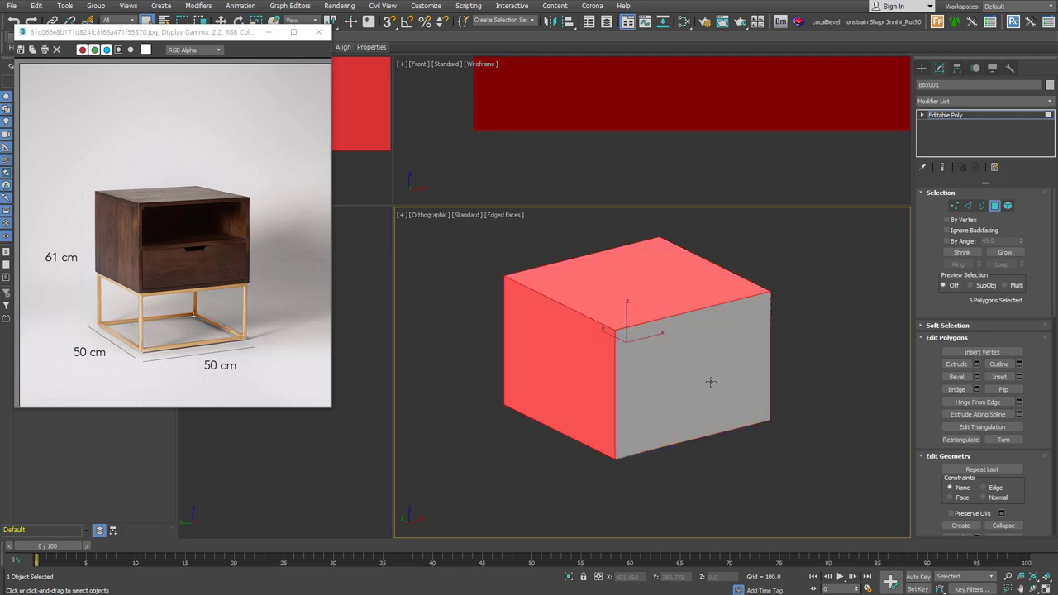
key(ctrl+d)
key(Return)
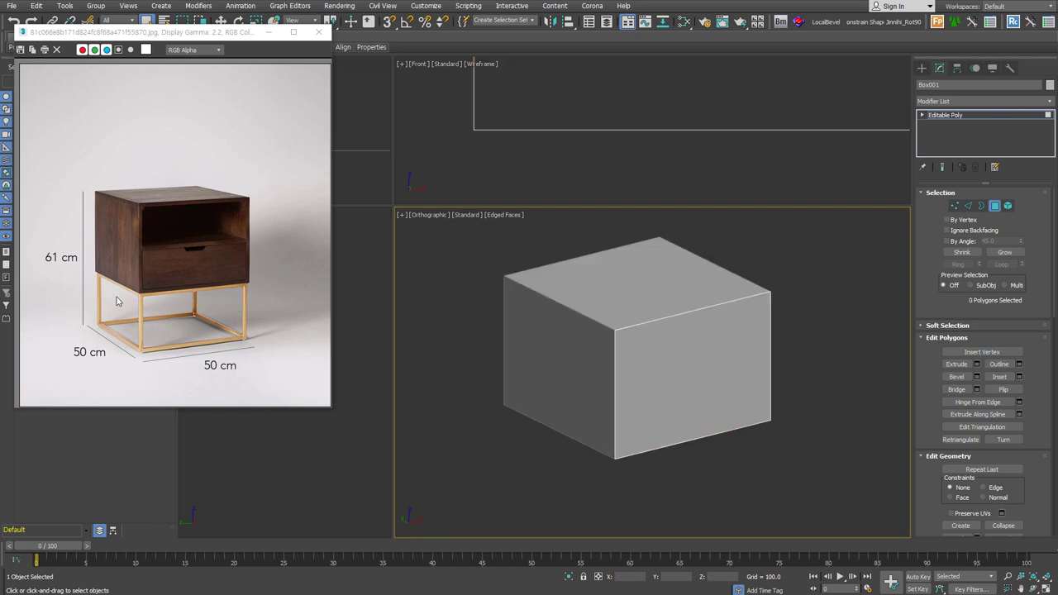
key(2)
drag(721, 259, 701, 333)
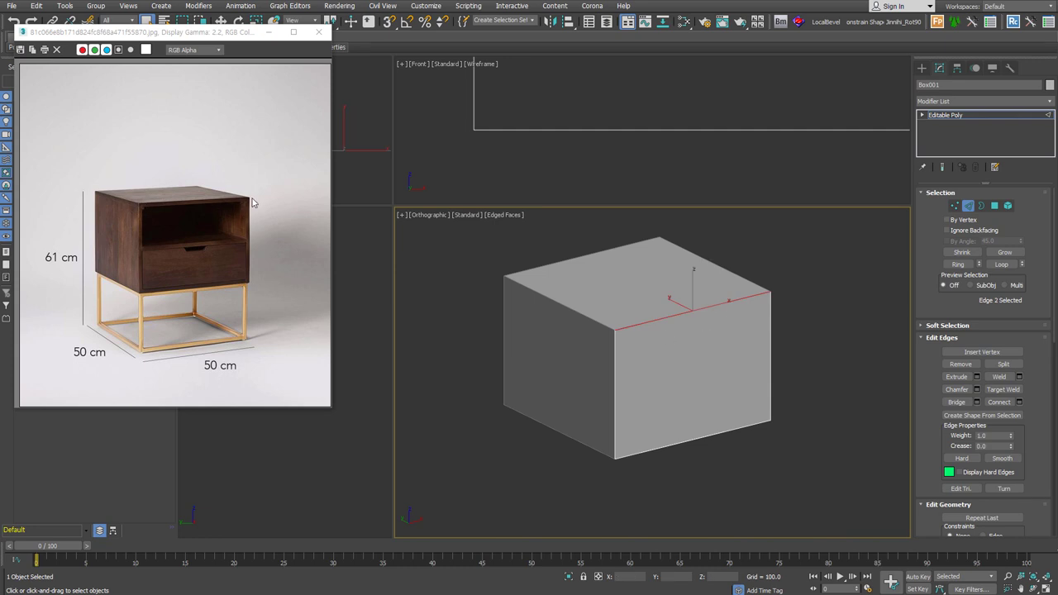
- Chamfer the top front edge by 15
right_click(700, 308)
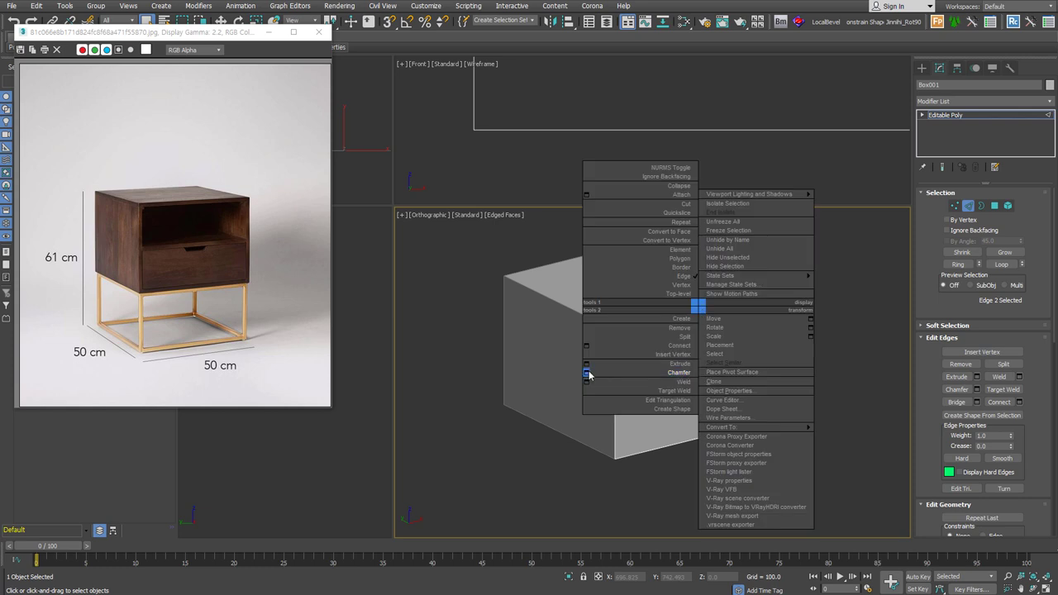
click(587, 374)
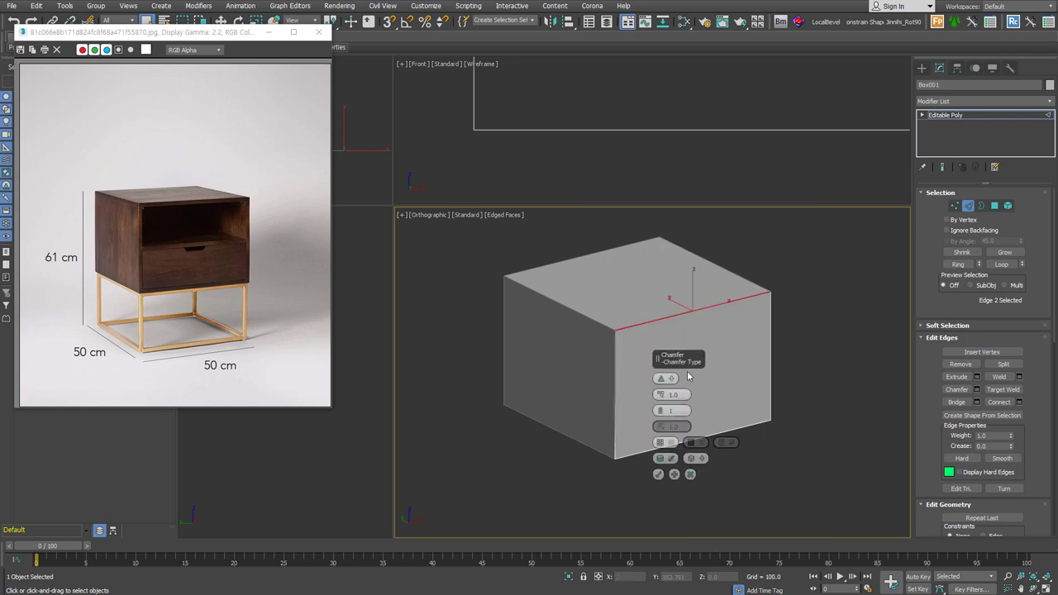
drag(677, 359, 812, 297)
click(808, 333)
text(15)
key(Return)
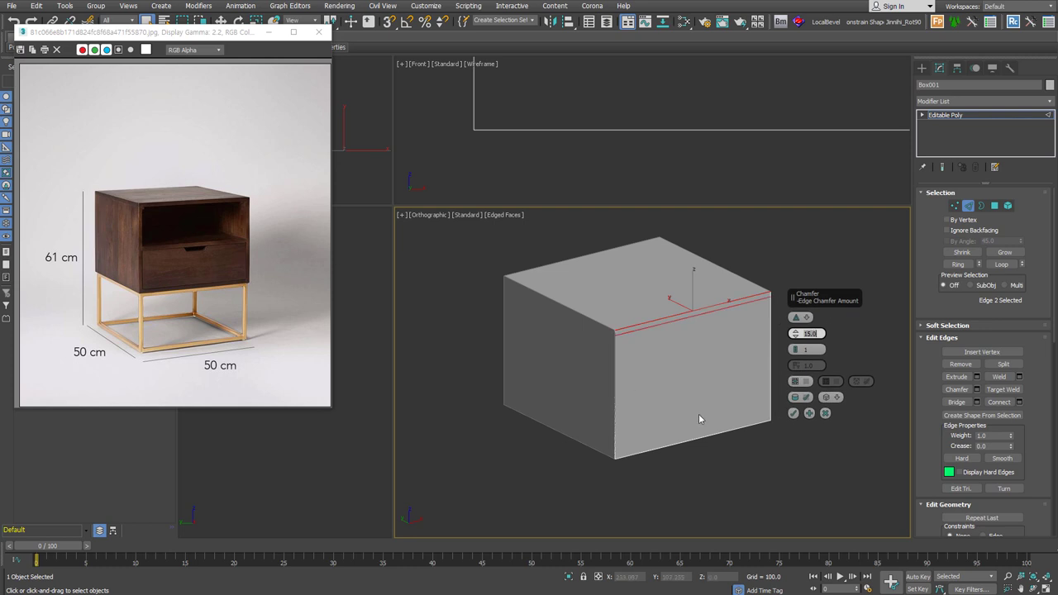
click(793, 413)
- Select the front face and try pulling it outward, then undo the move
click(1003, 363)
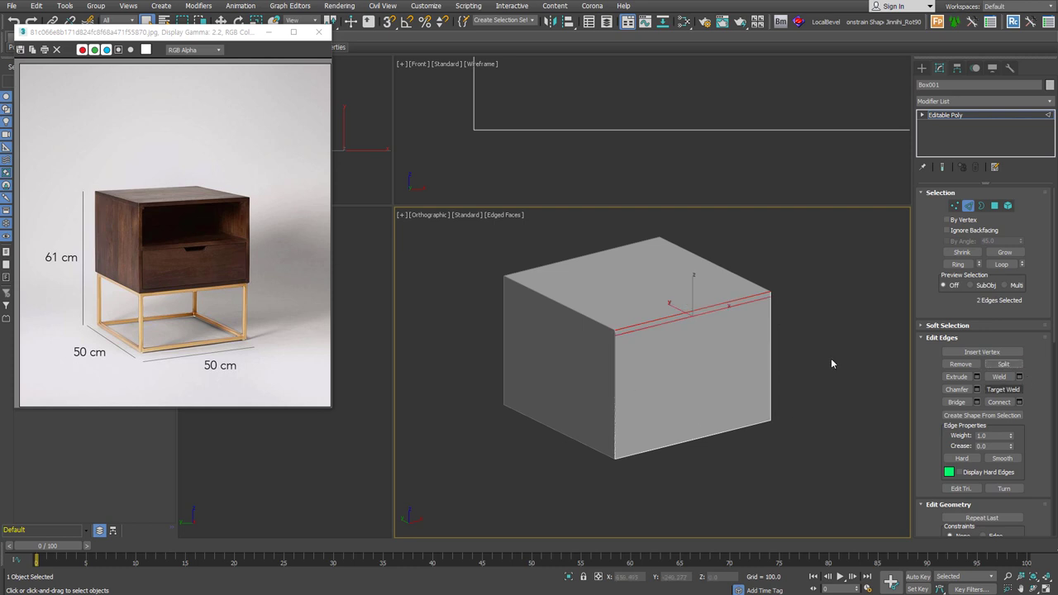
key(4)
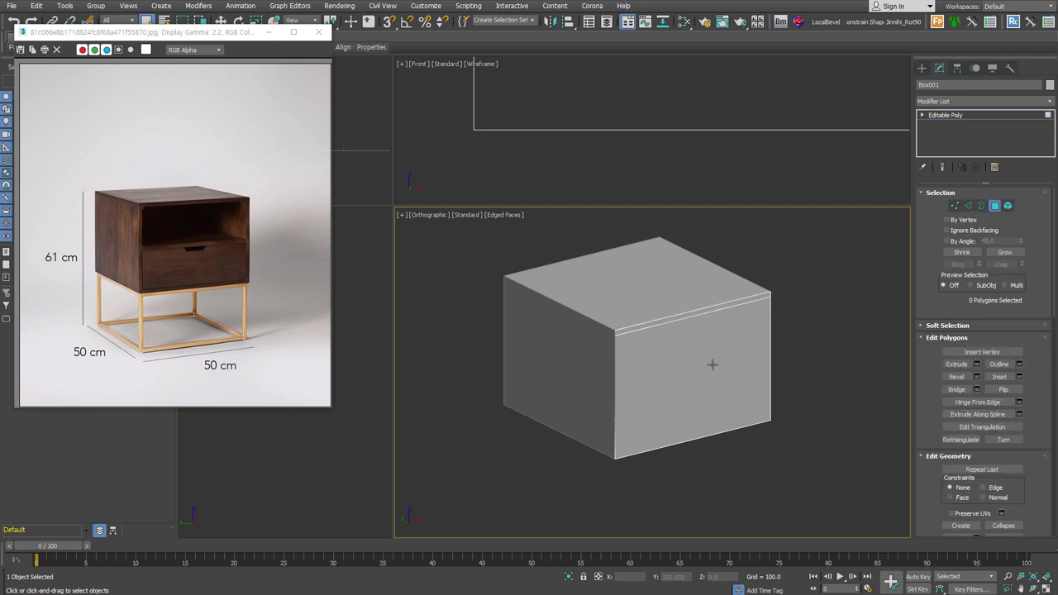
click(708, 351)
key(w)
mouse_move(707, 351)
mouse_down()
mouse_move(685, 366)
mouse_move(712, 406)
mouse_up()
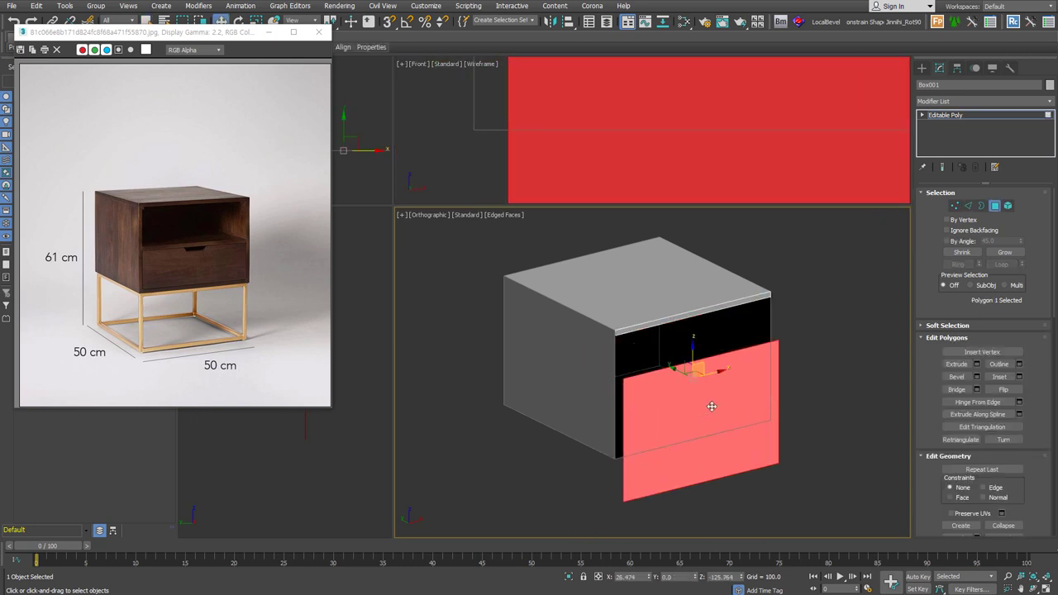
key(ctrl+z)
- Chamfer the two vertical front edges and the bottom front edge by 15 as well
key(2)
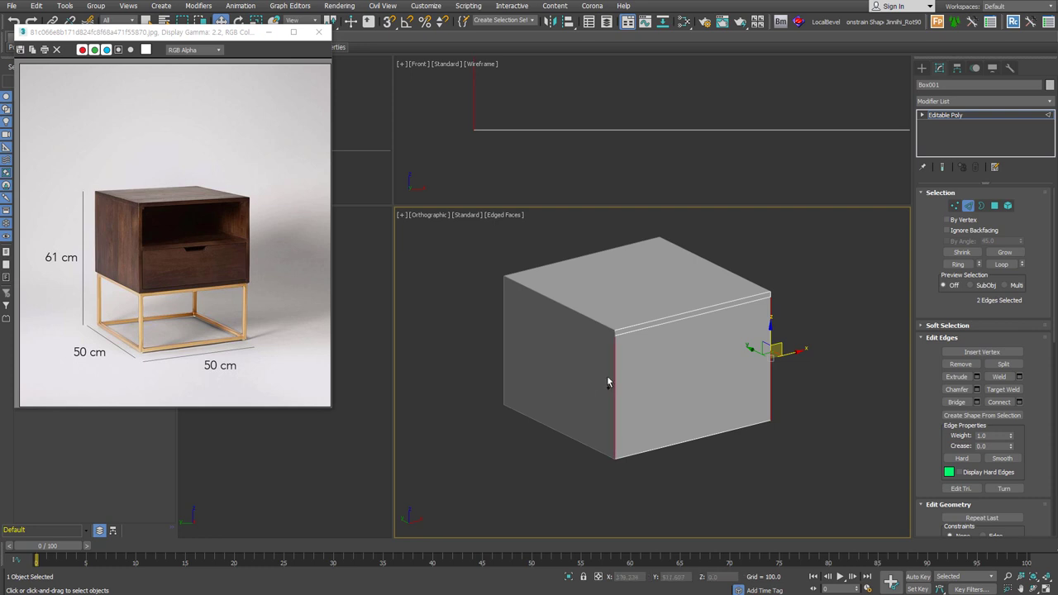
middle_drag(664, 361, 654, 364)
right_click(652, 359)
click(538, 421)
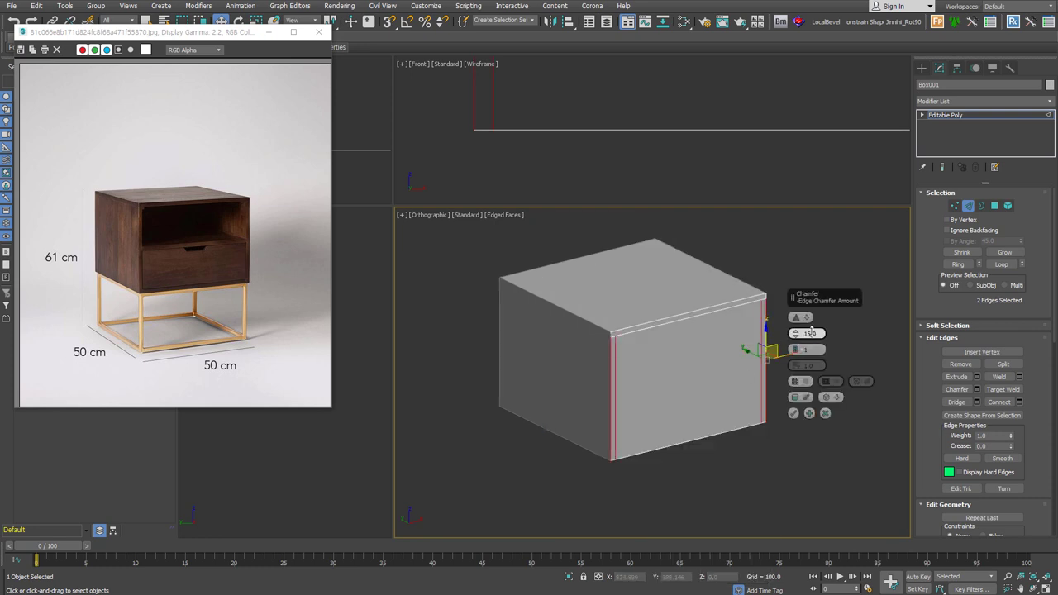
click(793, 414)
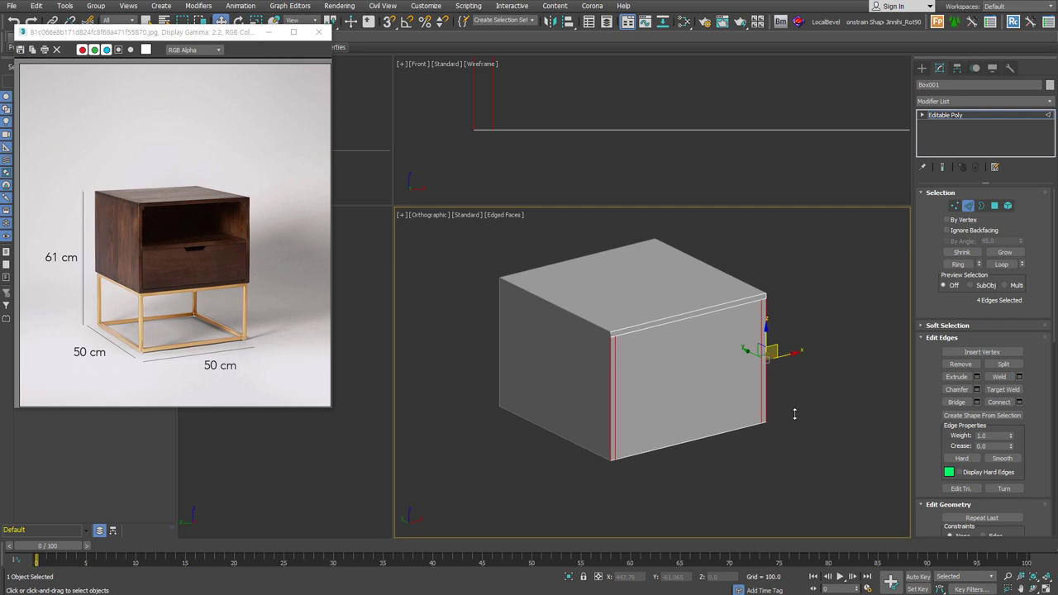
click(704, 416)
right_click(702, 380)
click(591, 444)
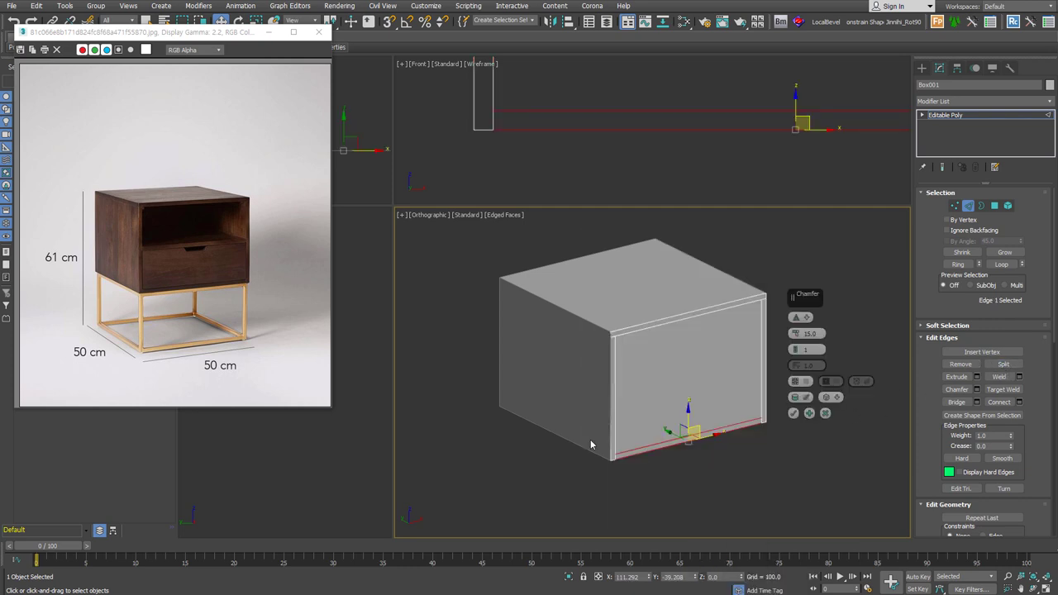
click(793, 414)
click(838, 314)
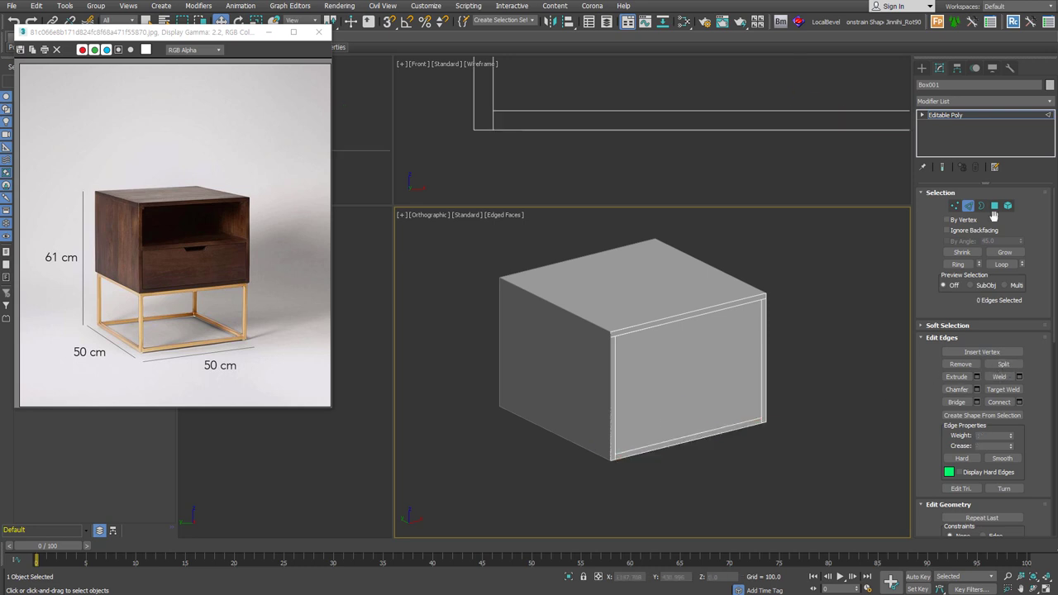
- Shift-clone the framed front polygon, snapped to the top edge midpoint, as a separate object Object002
key(4)
click(686, 385)
alt+middle_drag(685, 390, 706, 389)
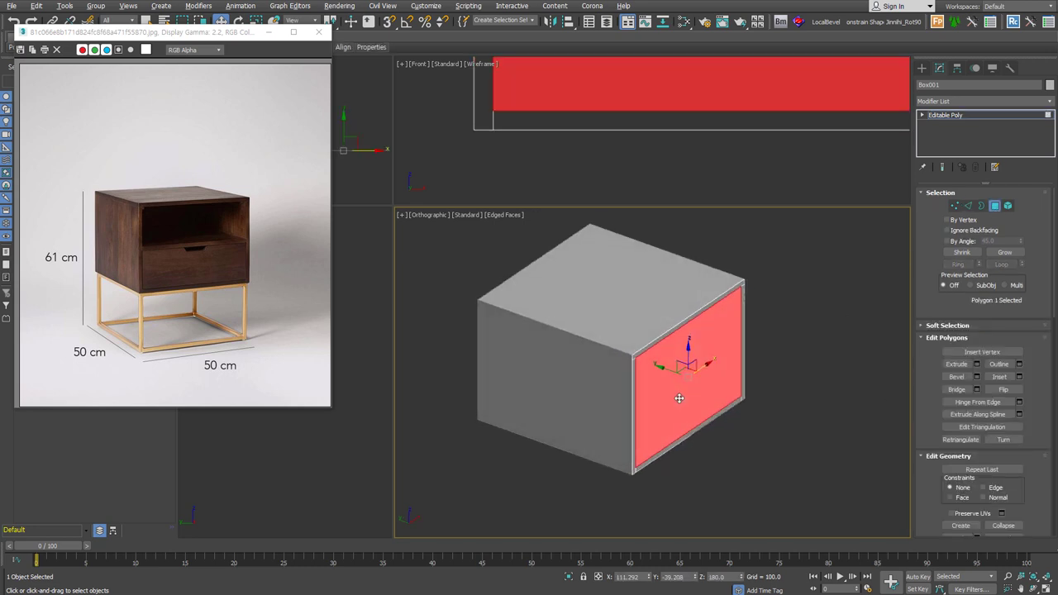
key(s)
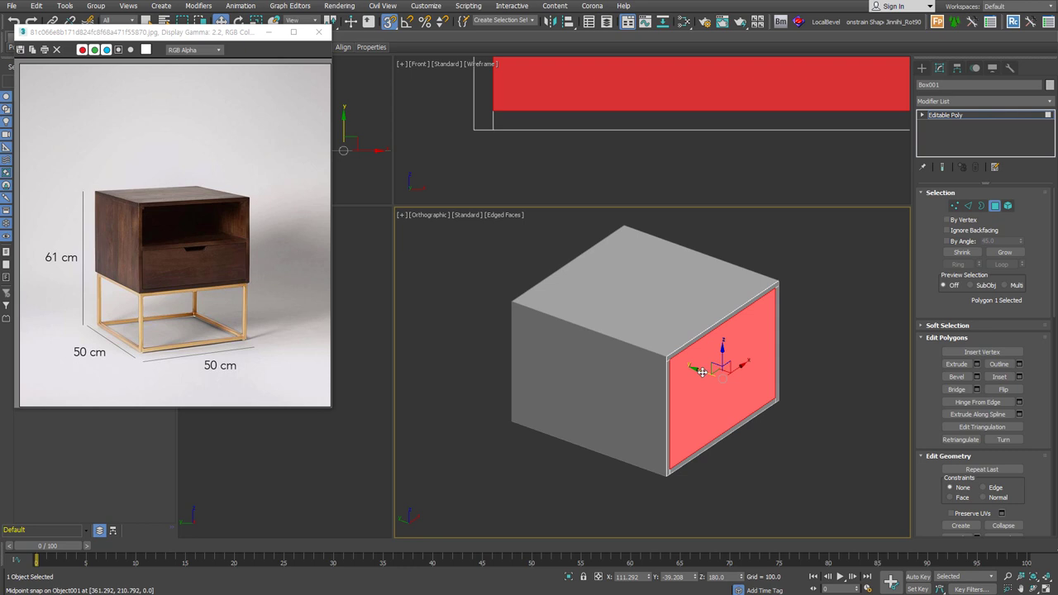
drag(702, 371, 576, 256)
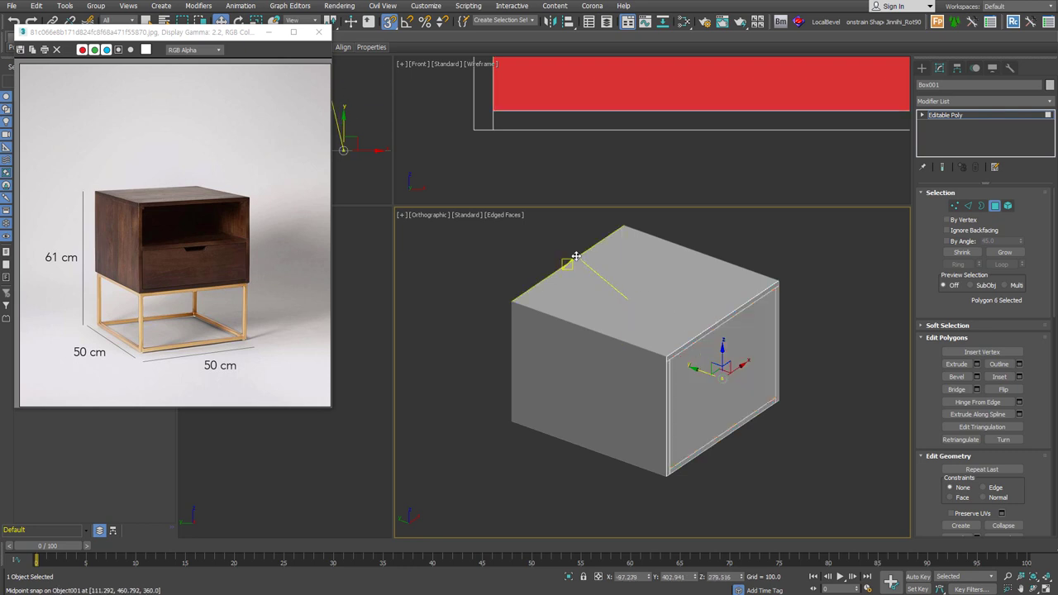
shift+drag(576, 257, 576, 256)
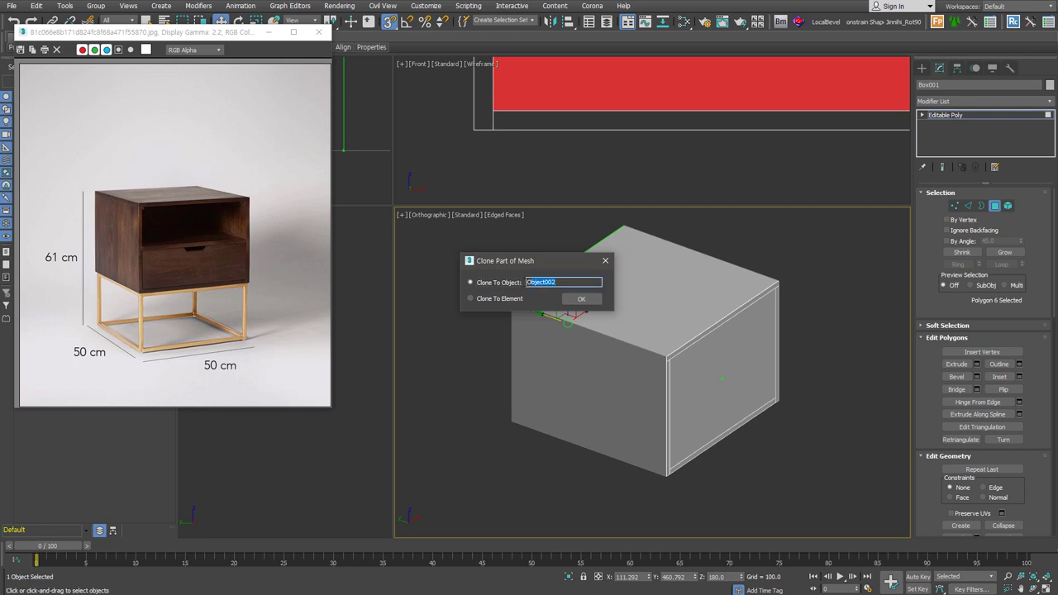
click(581, 298)
click(829, 438)
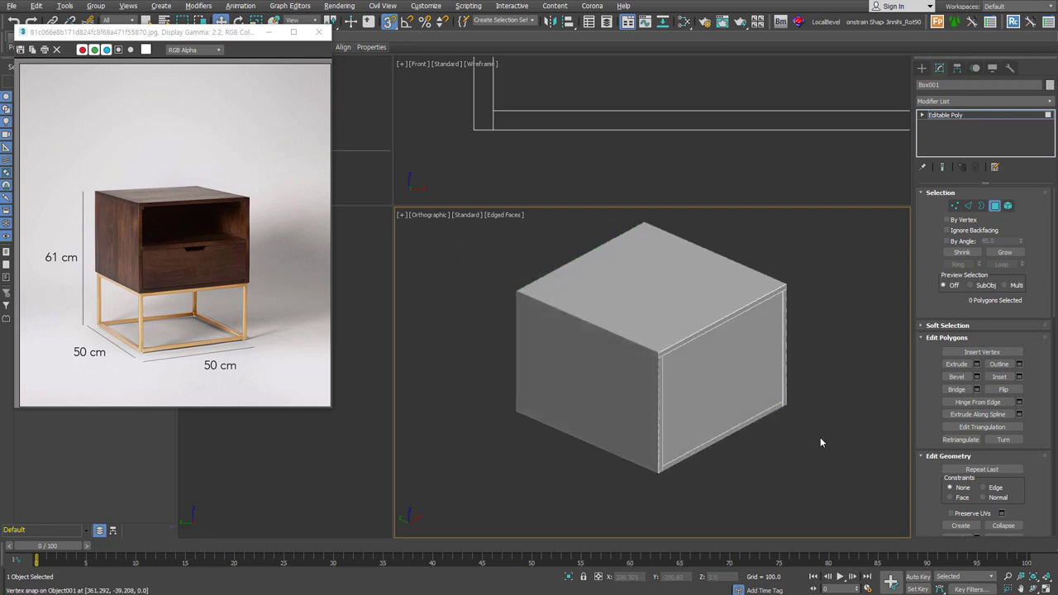
alt+middle_drag(820, 442, 803, 431)
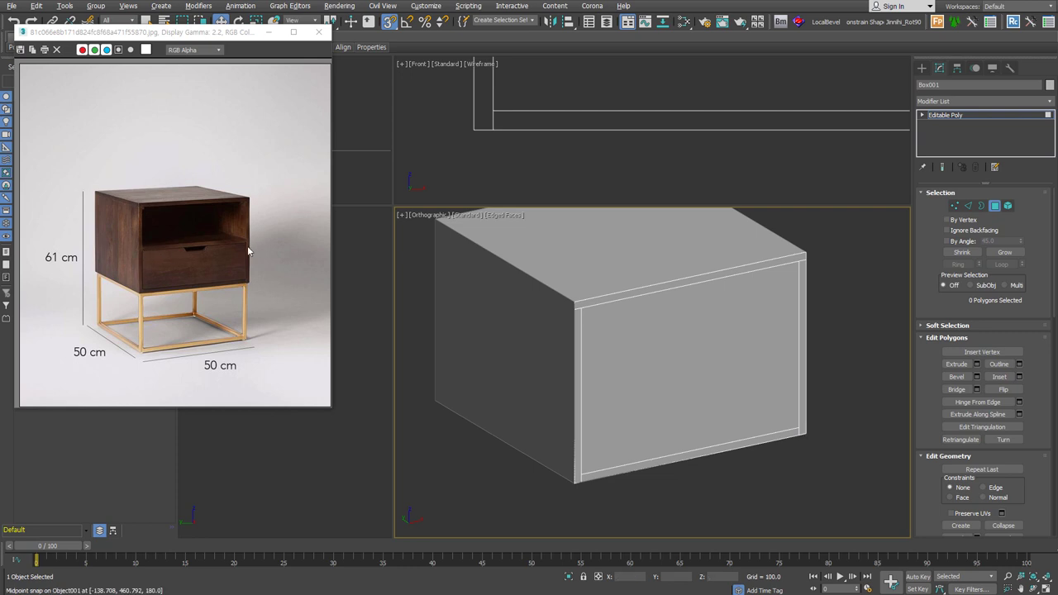
click(736, 308)
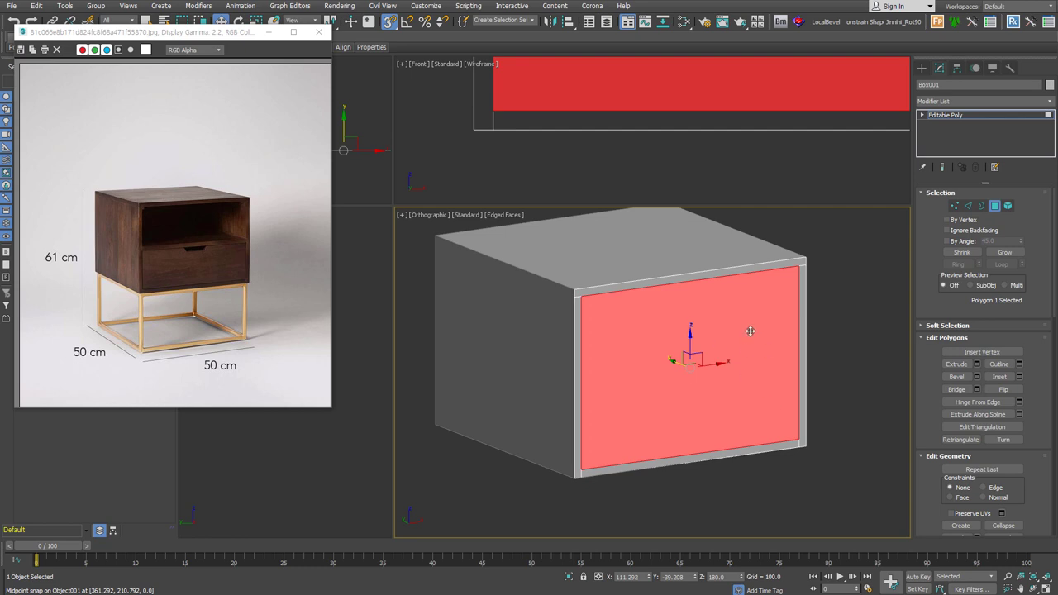
- Connect the front panel's two vertical edges and chamfer the new horizontal edge by 7.5
click(969, 207)
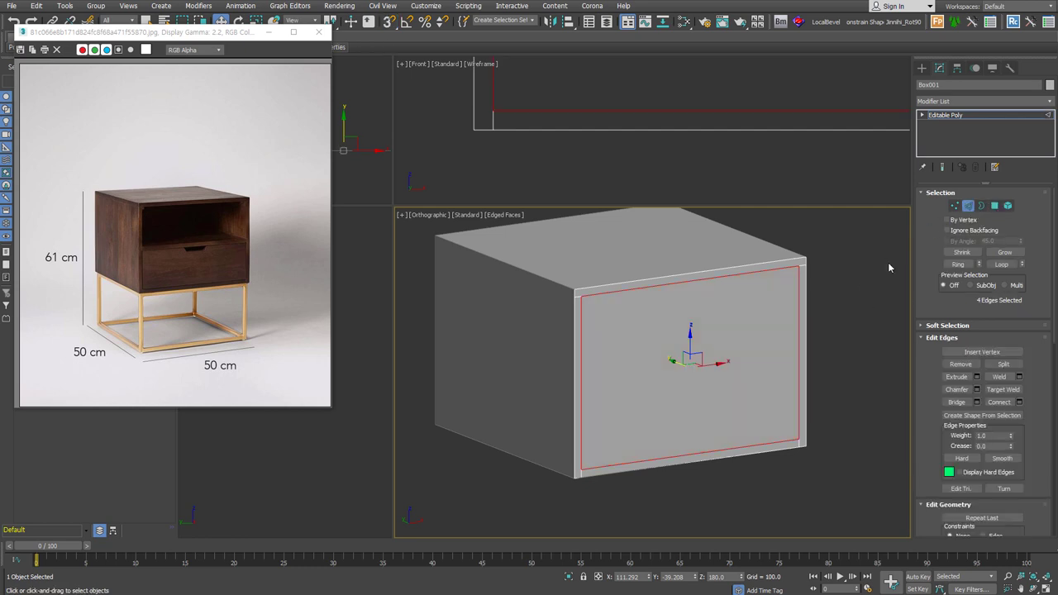
drag(741, 518, 649, 238)
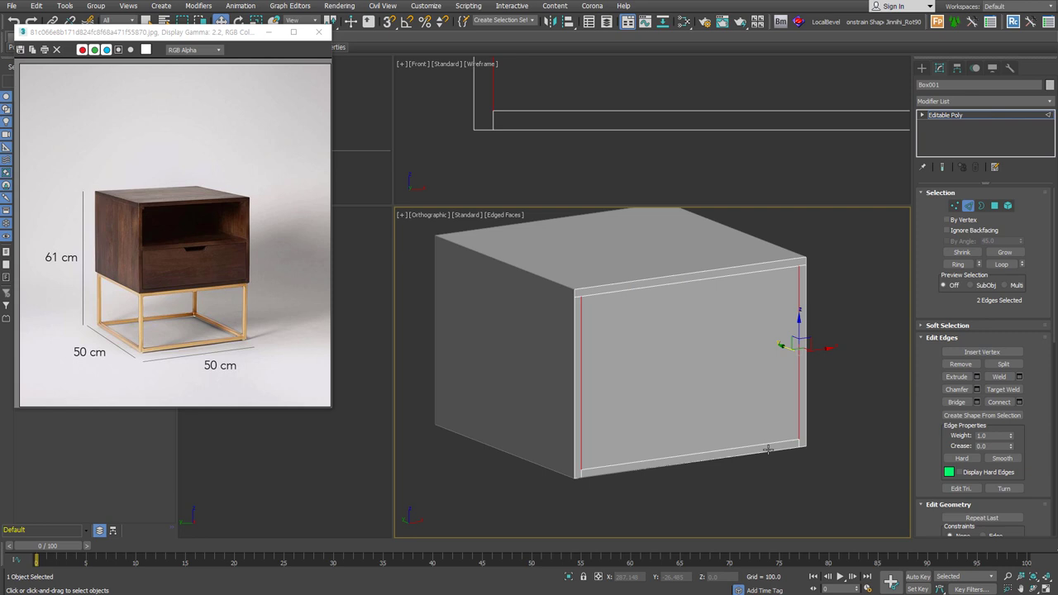
click(1005, 404)
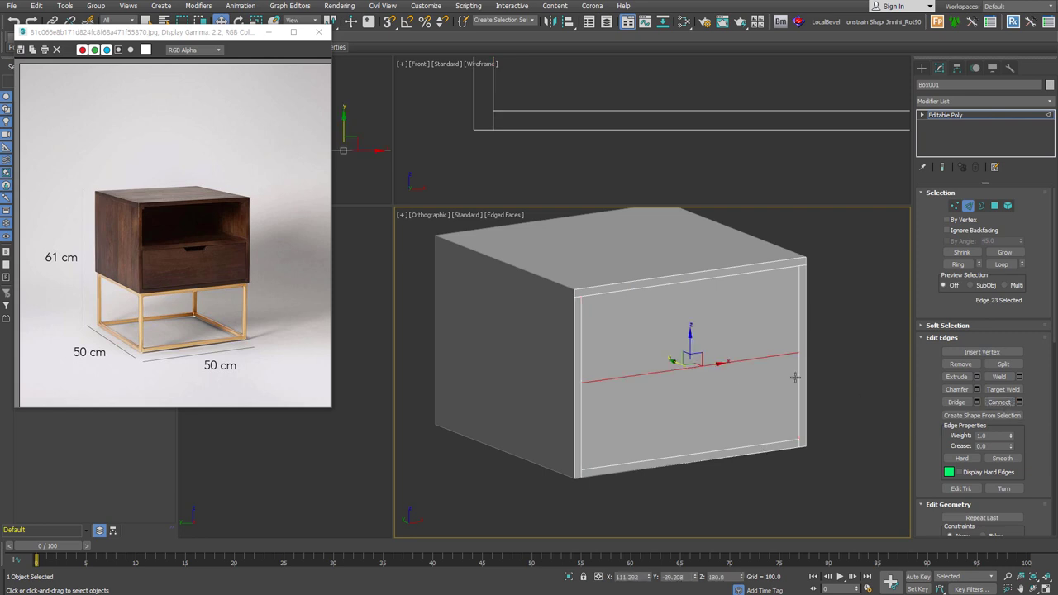
right_click(753, 358)
click(638, 415)
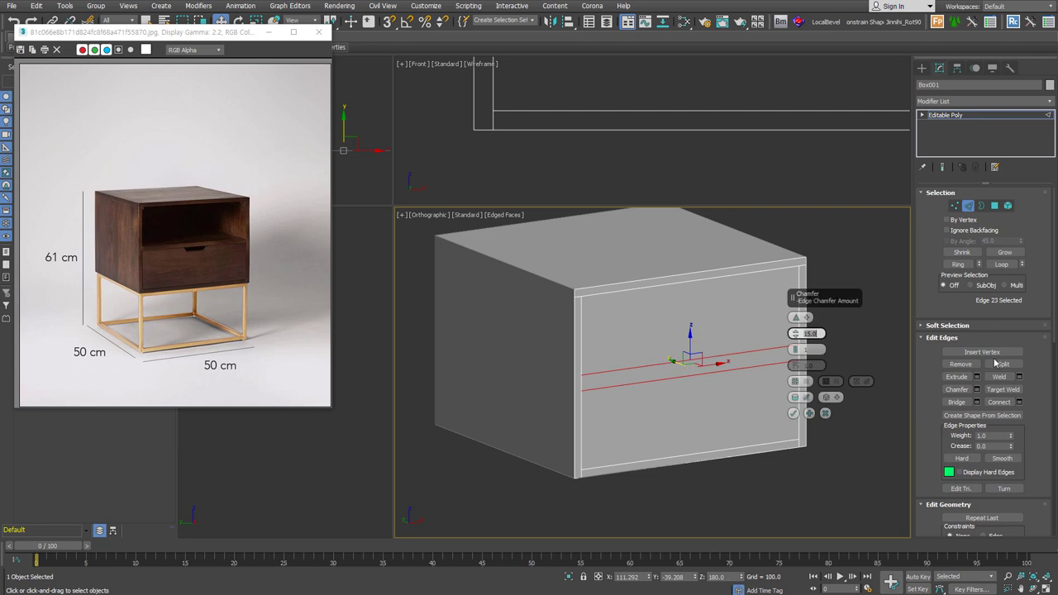
text(7.5)
key(Return)
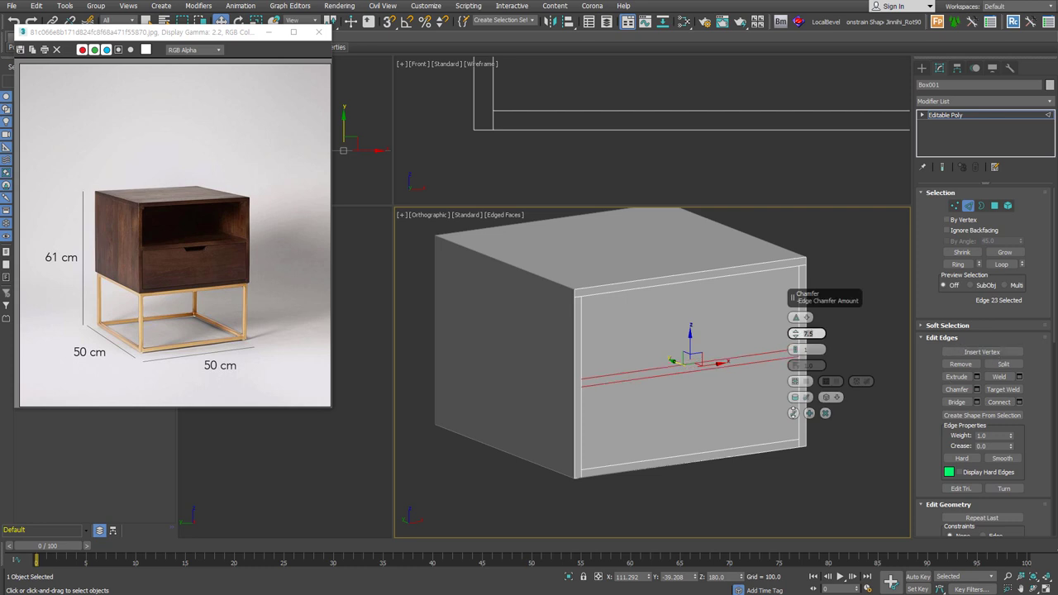
click(793, 412)
- Detach the lower drawer-front polygon as Object003 and delete the upper front polygon
key(4)
click(739, 402)
key(alt+d)
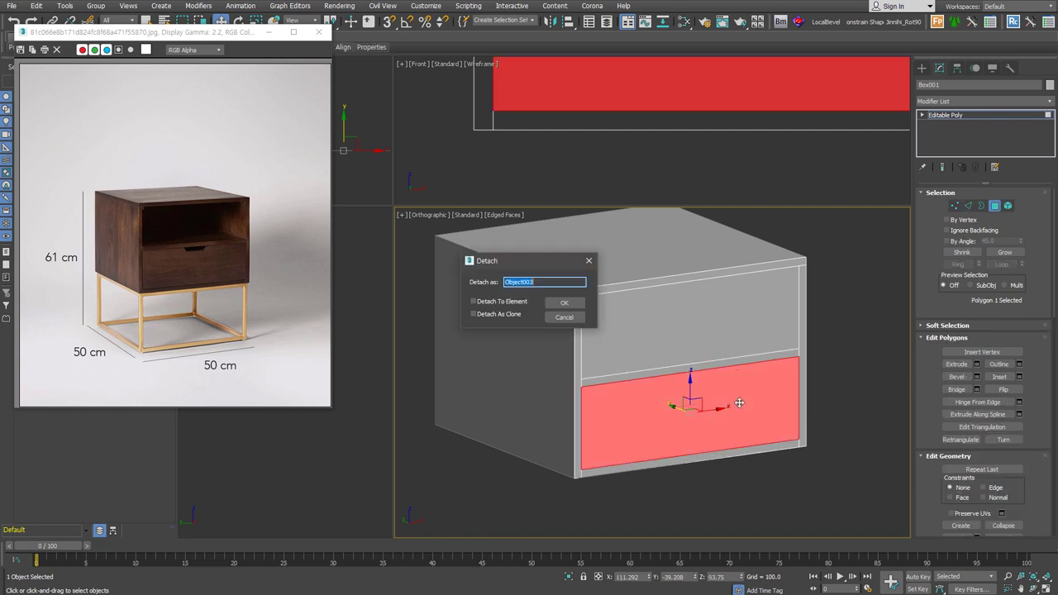
key(Return)
click(725, 328)
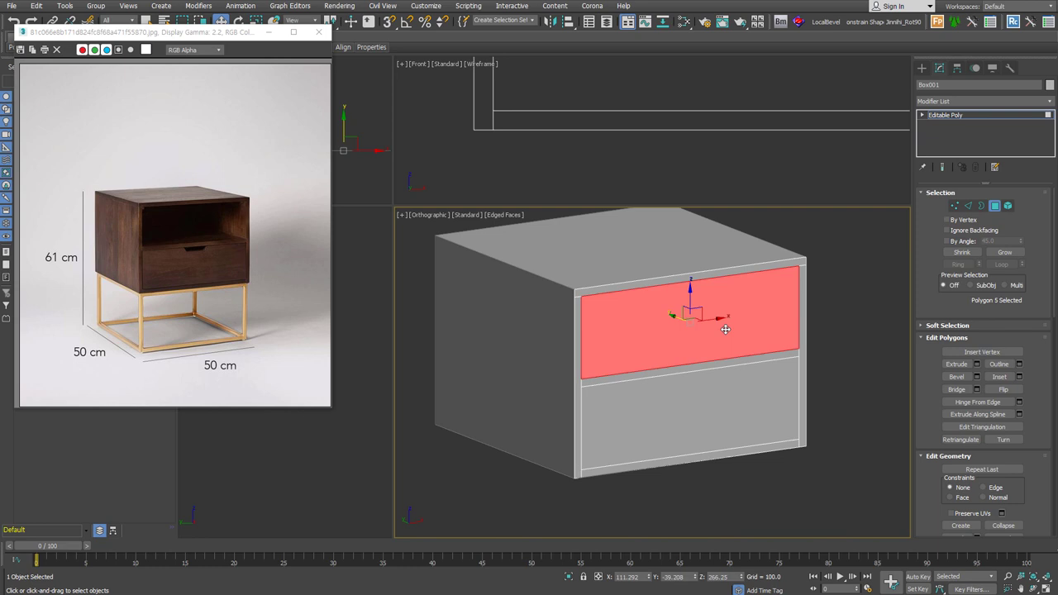
key(Delete)
click(994, 205)
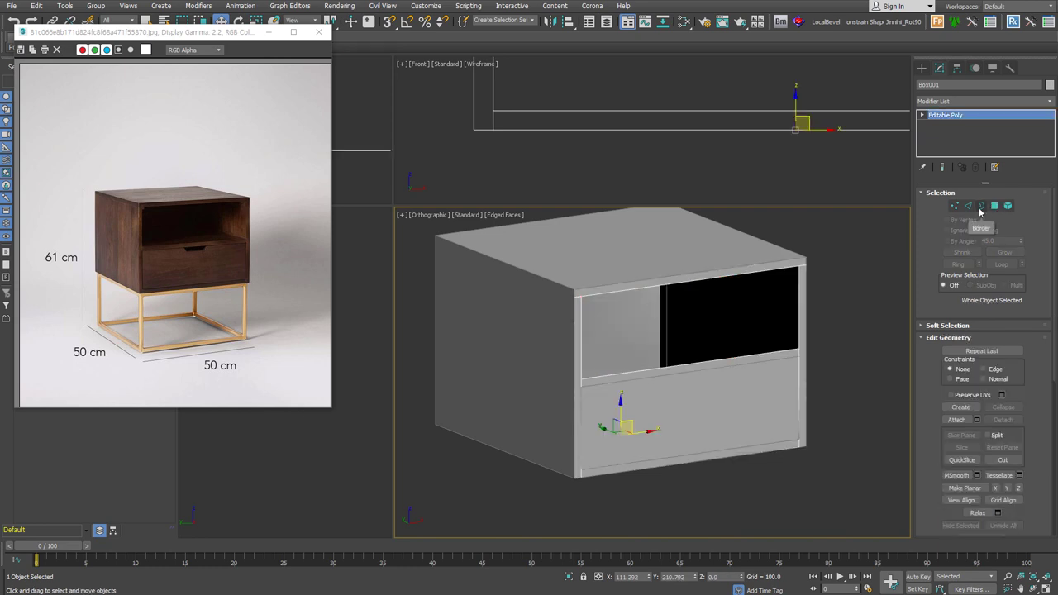
click(544, 348)
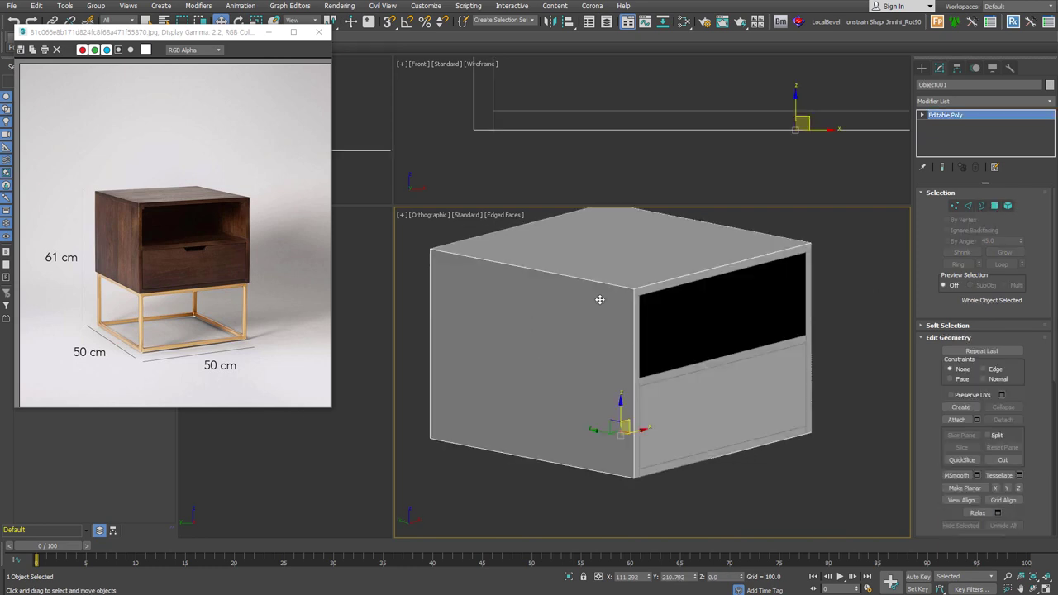
- Hide the outer box and shell the front frame with Inner 500 and Outer 0
key(Delete)
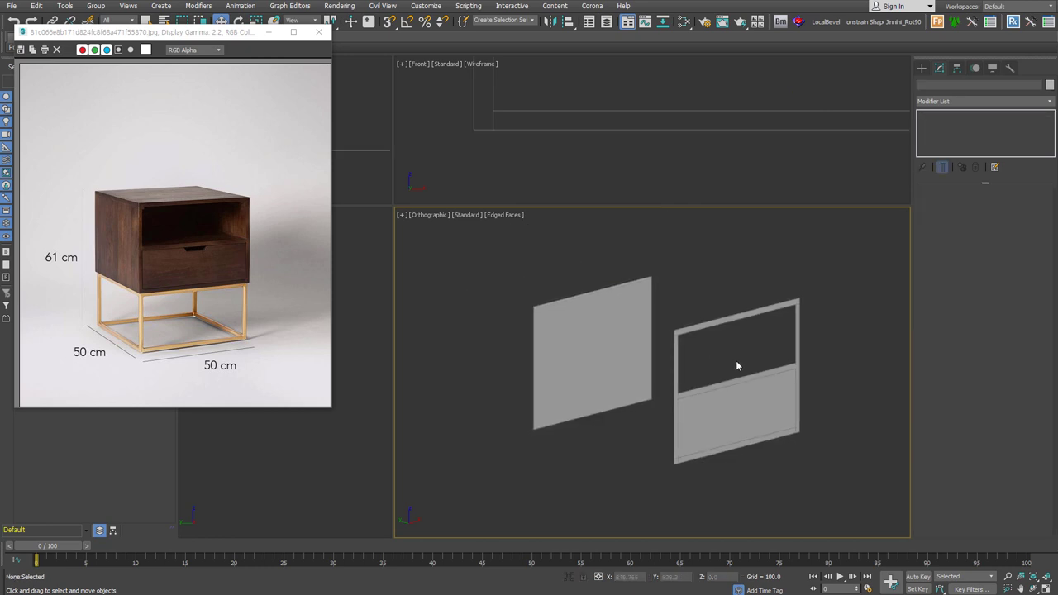
alt+middle_drag(735, 360, 678, 318)
click(677, 320)
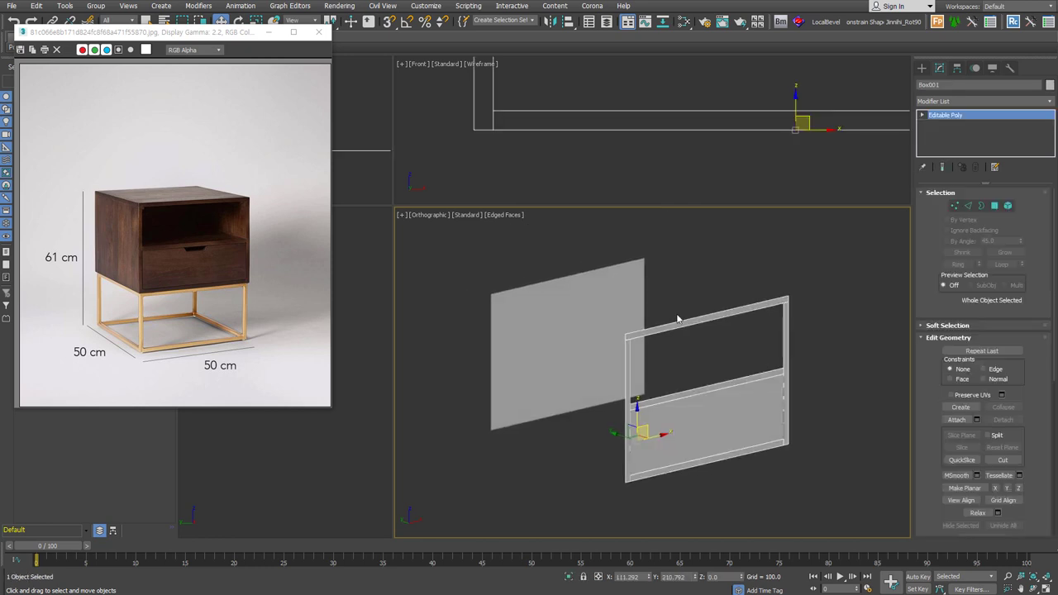
key(s)
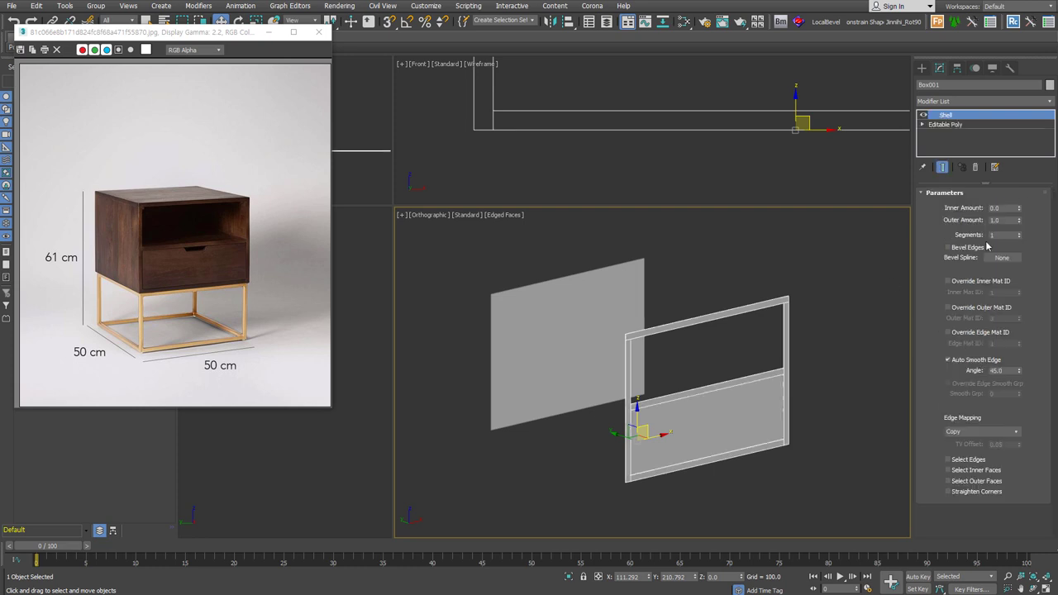
right_click(1019, 222)
double_click(1002, 207)
text(500)
key(Return)
- Shell the flat panel Object002 with Outer 3, then collapse Box001's shell into an editable poly
mouse_move(799, 381)
alt+middle_down()
mouse_move(778, 381)
mouse_move(894, 386)
alt+middle_up()
click(604, 350)
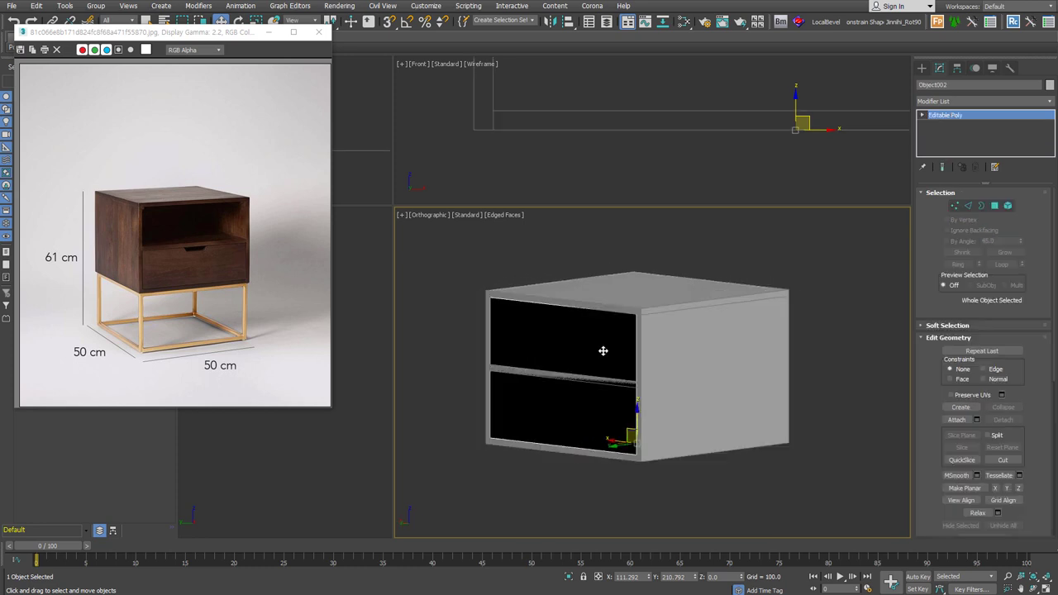
click(1002, 220)
text(3)
key(Return)
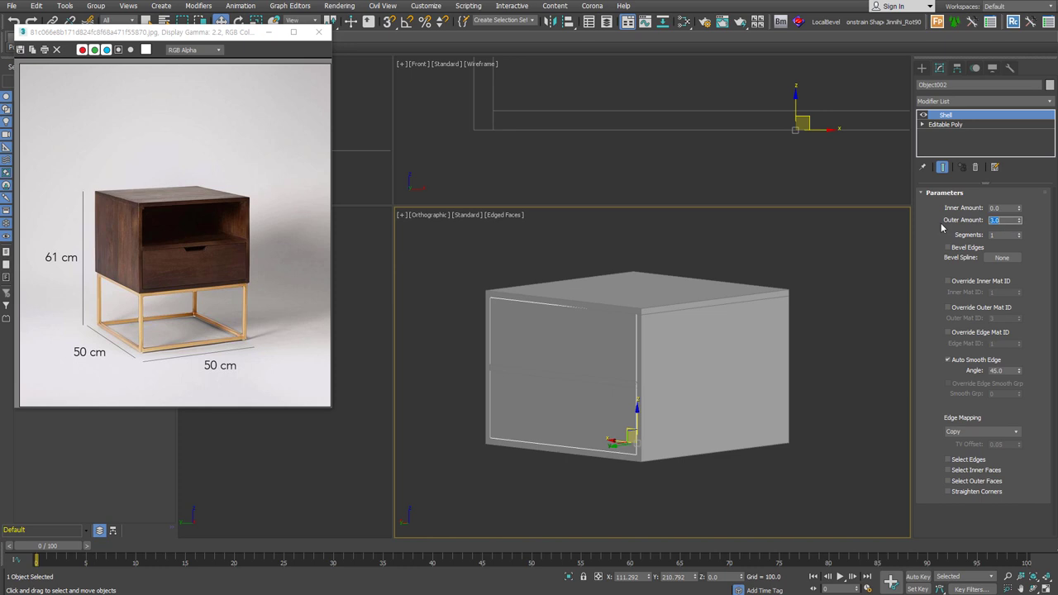
alt+middle_drag(777, 426, 724, 431)
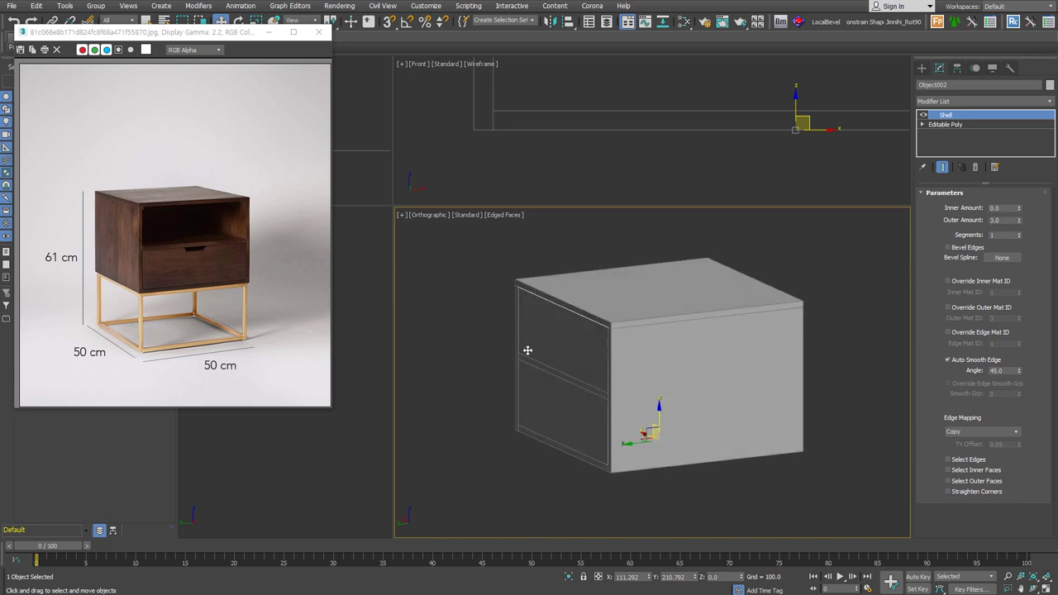
click(752, 365)
alt+middle_drag(756, 403, 843, 344)
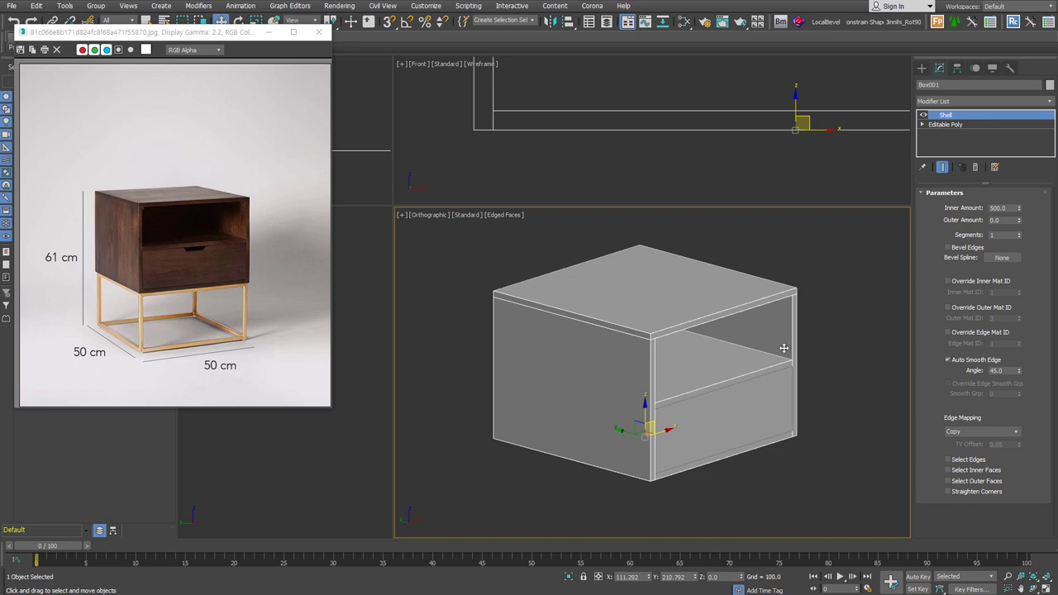
key(ctrl+z)
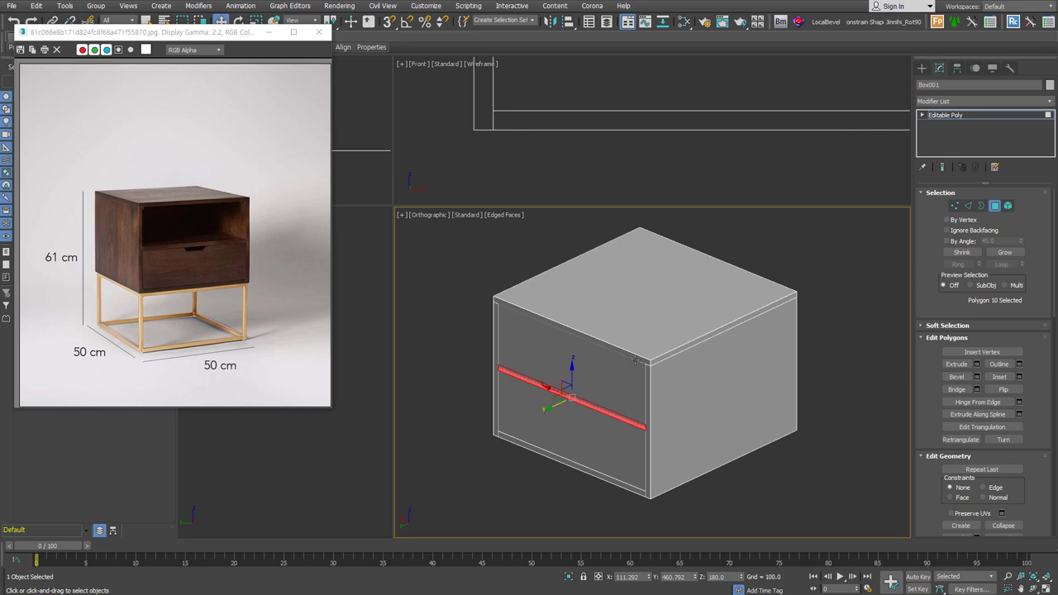
- Reposition the shelf divider polygon using an absolute Y-position type-in
click(598, 576)
click(666, 576)
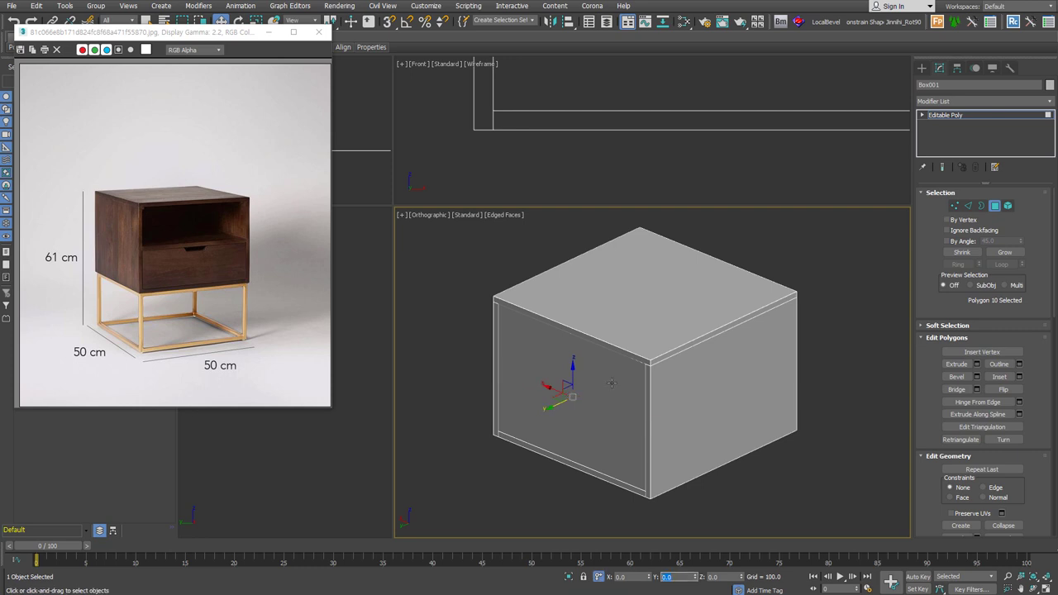
mouse_move(612, 382)
alt+middle_down()
mouse_move(689, 439)
mouse_move(680, 403)
mouse_move(658, 391)
mouse_move(715, 389)
alt+middle_up()
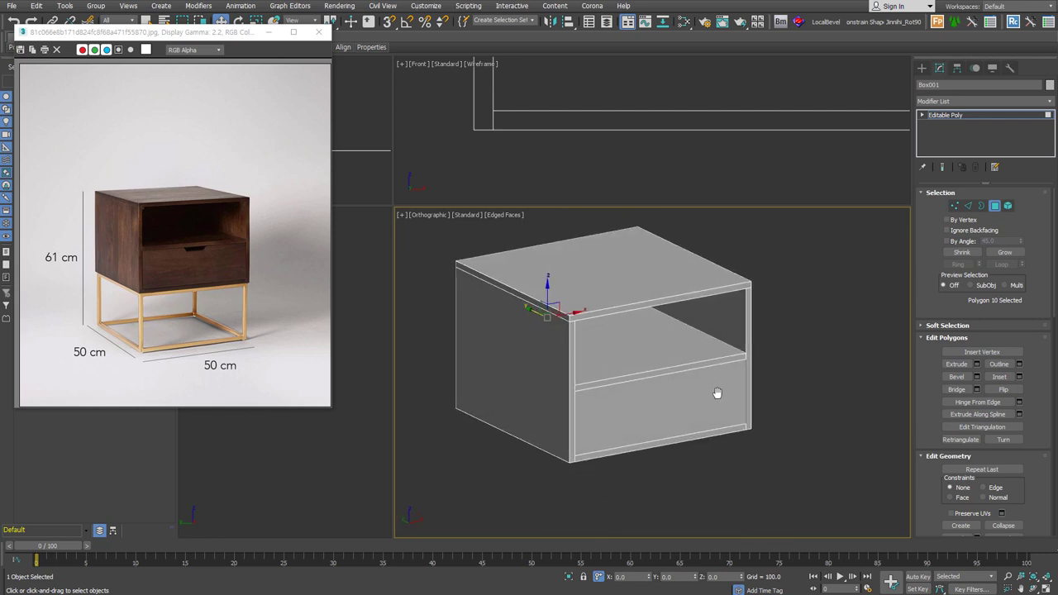
click(842, 303)
- Select drawer front Object003, slide it out of the cabinet, and cancel to return it
click(995, 213)
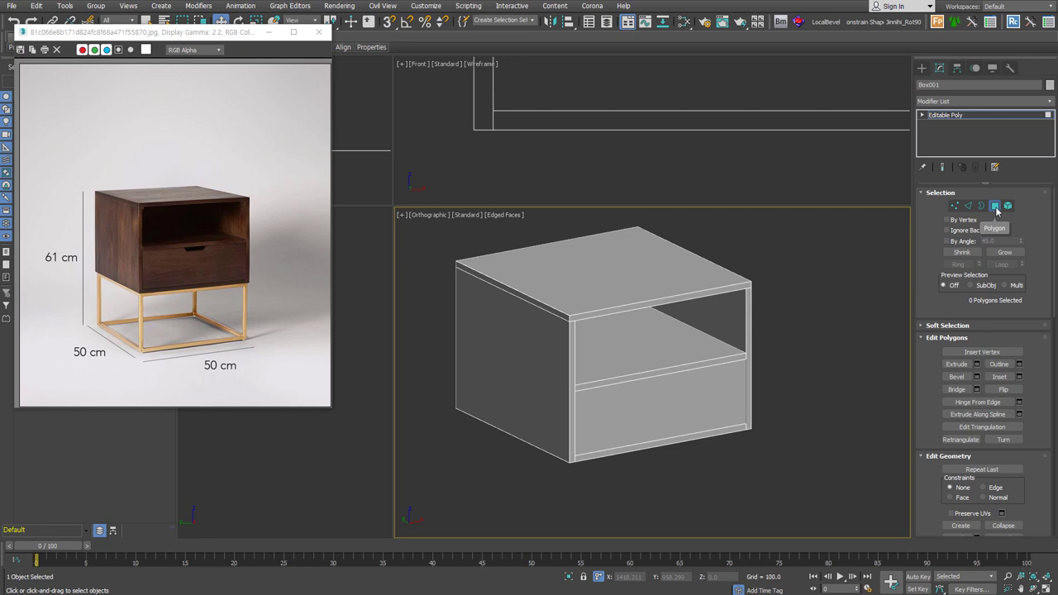
click(678, 402)
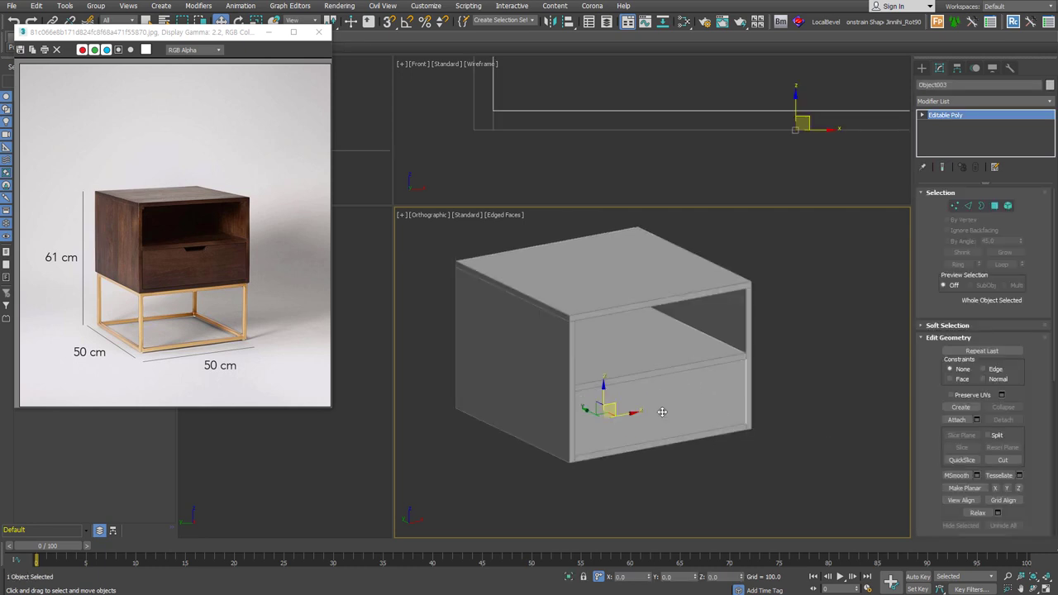
mouse_move(667, 414)
alt+middle_down()
mouse_move(713, 427)
mouse_move(761, 423)
alt+middle_up()
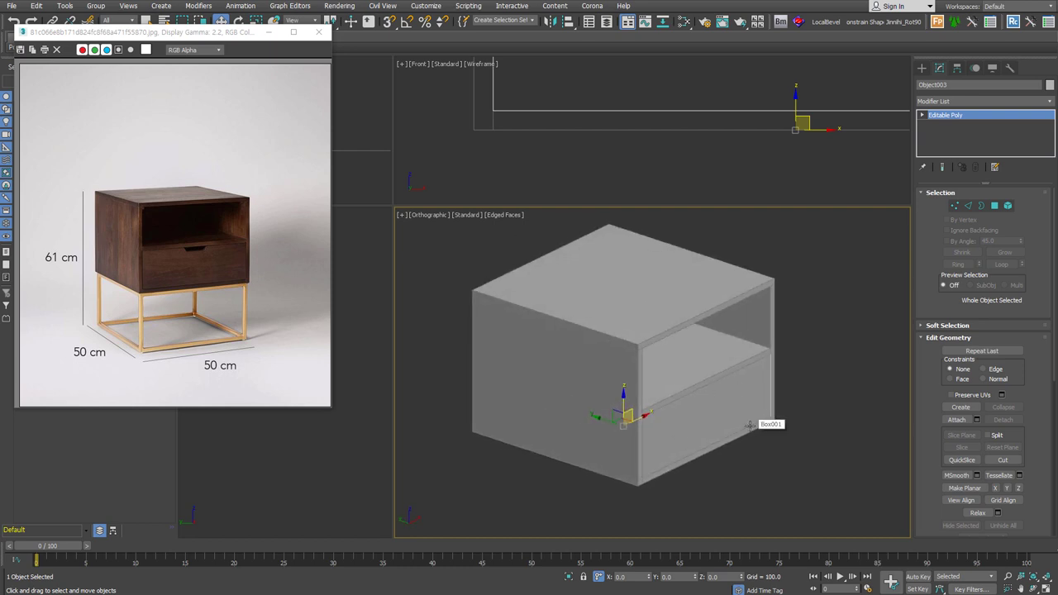
mouse_move(749, 426)
alt+middle_down()
mouse_move(716, 457)
mouse_move(725, 467)
alt+middle_up()
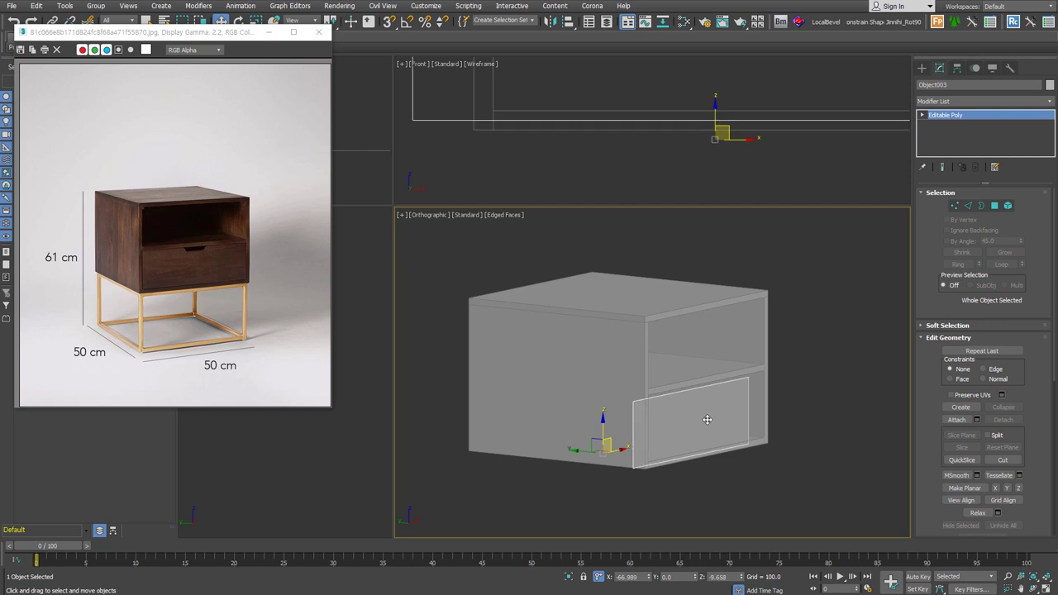
drag(725, 411, 793, 372)
right_click(746, 423)
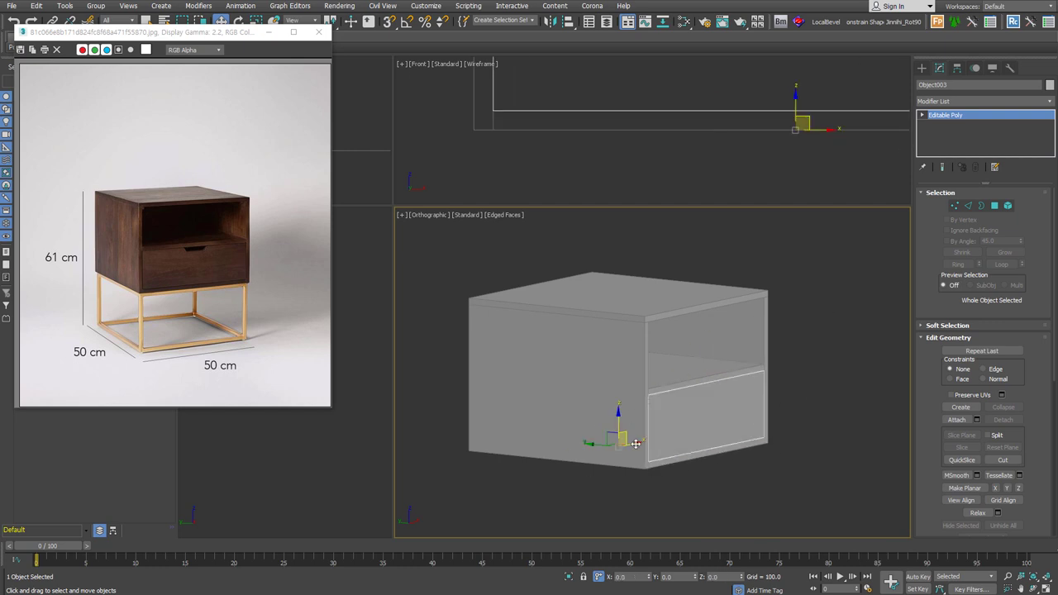
click(799, 357)
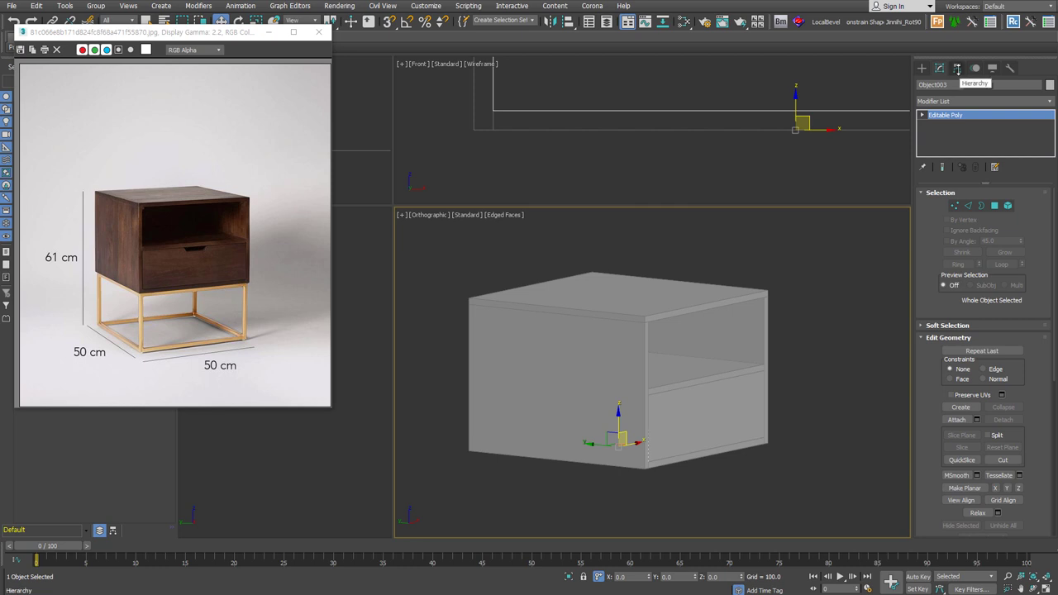
- Turn on Affect Pivot Only and centre Object003's pivot on the drawer front
click(956, 69)
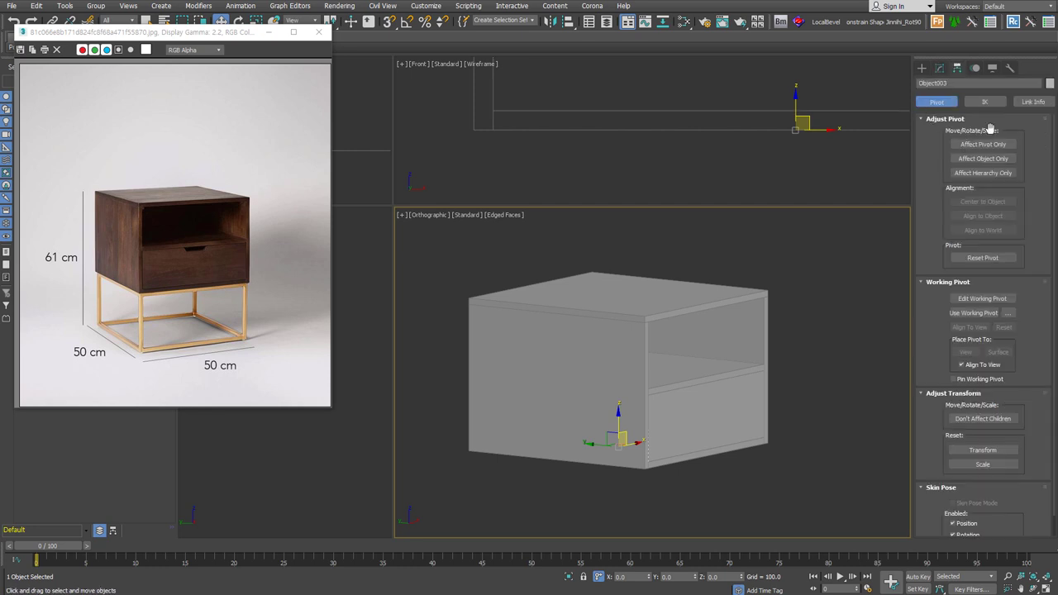
click(1007, 146)
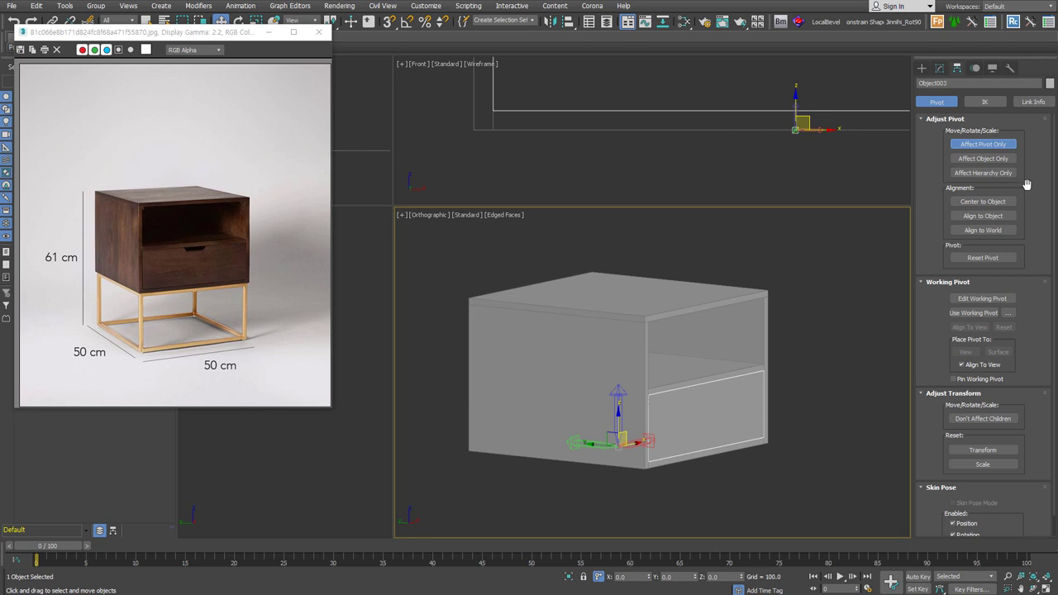
click(1007, 202)
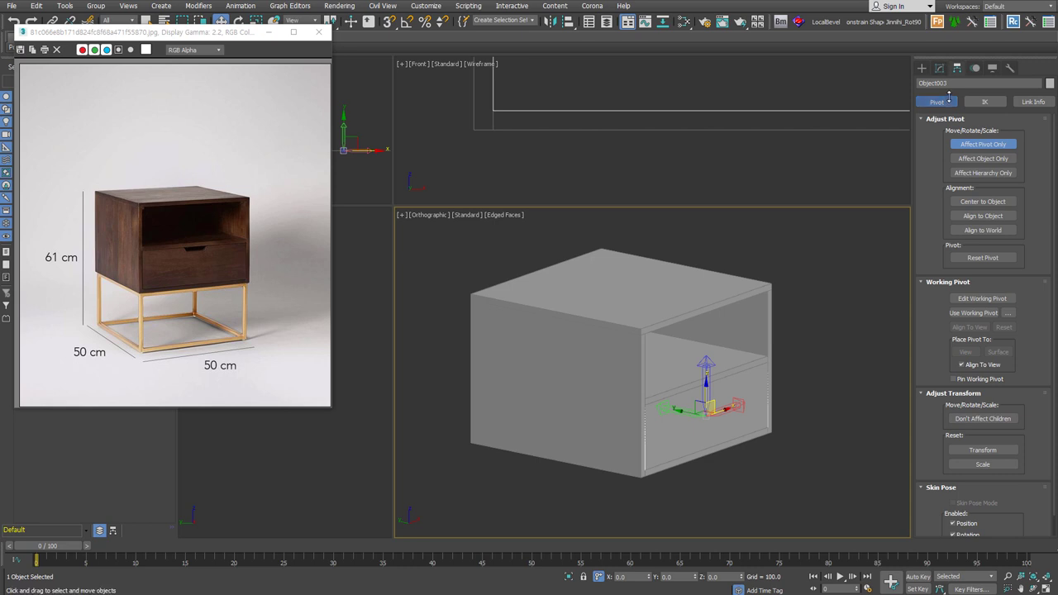
click(992, 201)
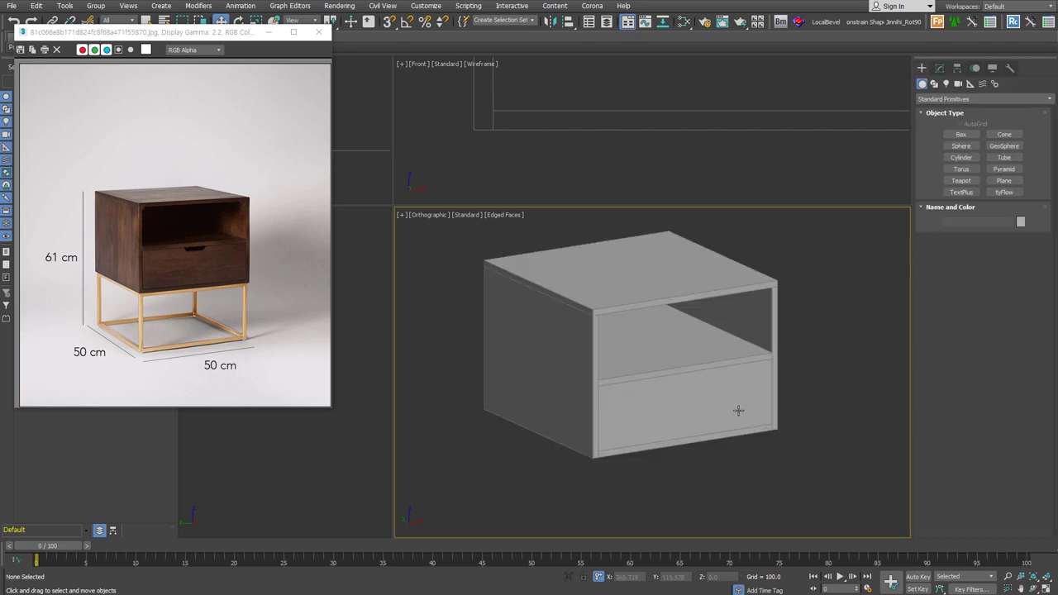
click(739, 409)
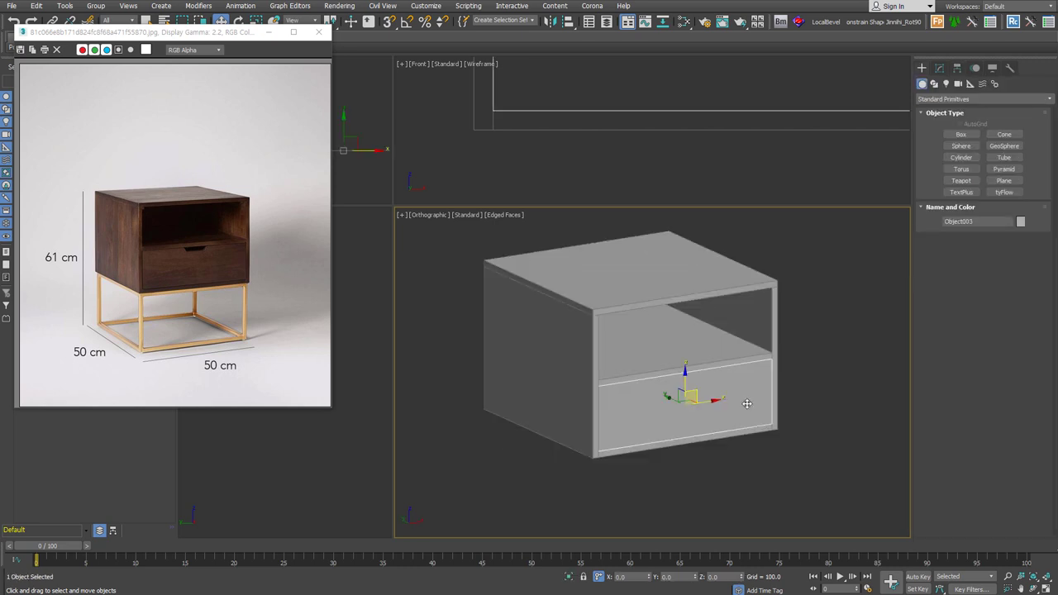
- Select the drawer front's four border edges and chamfer them at amount 0 with Open Chamfer
click(939, 68)
click(968, 205)
double_click(773, 410)
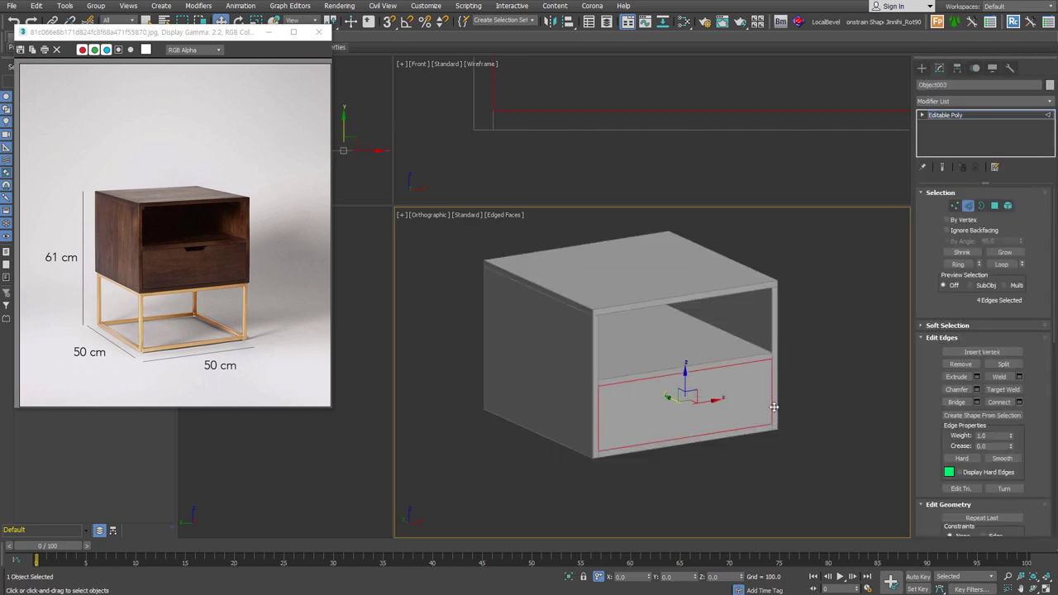
scroll(680, 428, up, 5)
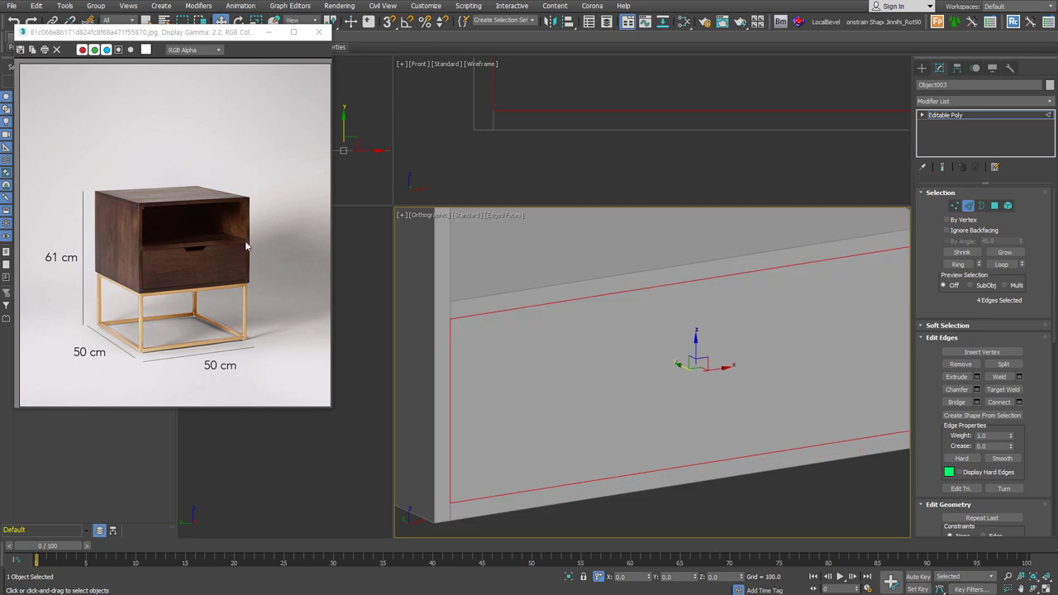
right_click(490, 317)
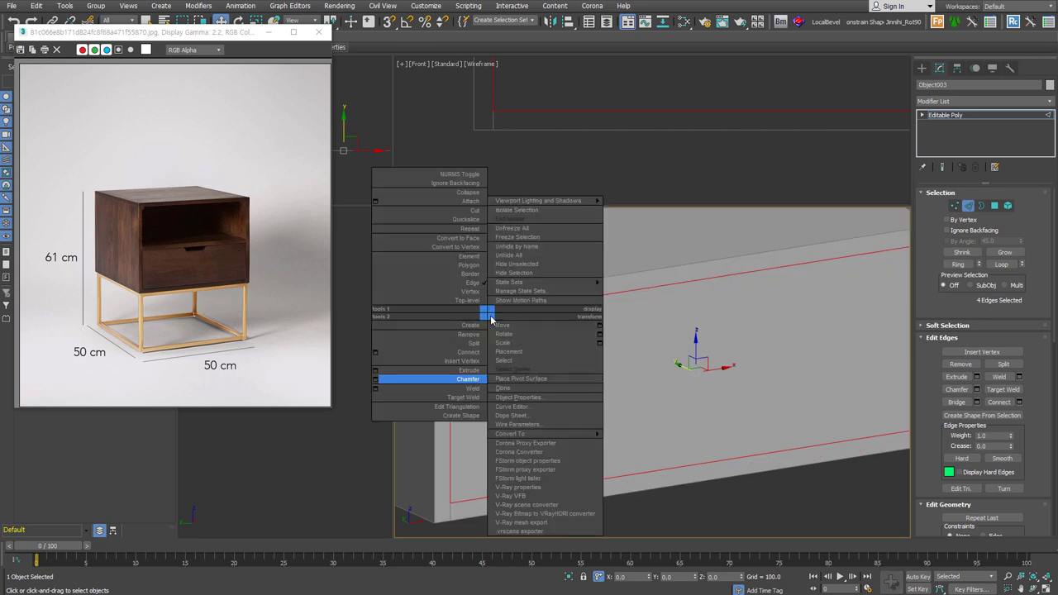
click(375, 378)
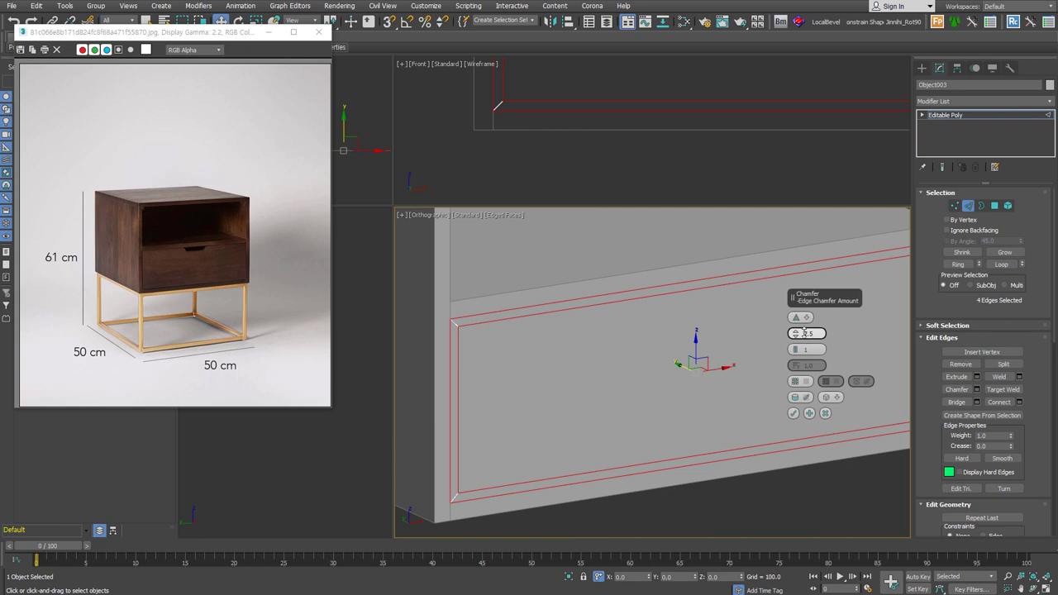
text(0)
key(Return)
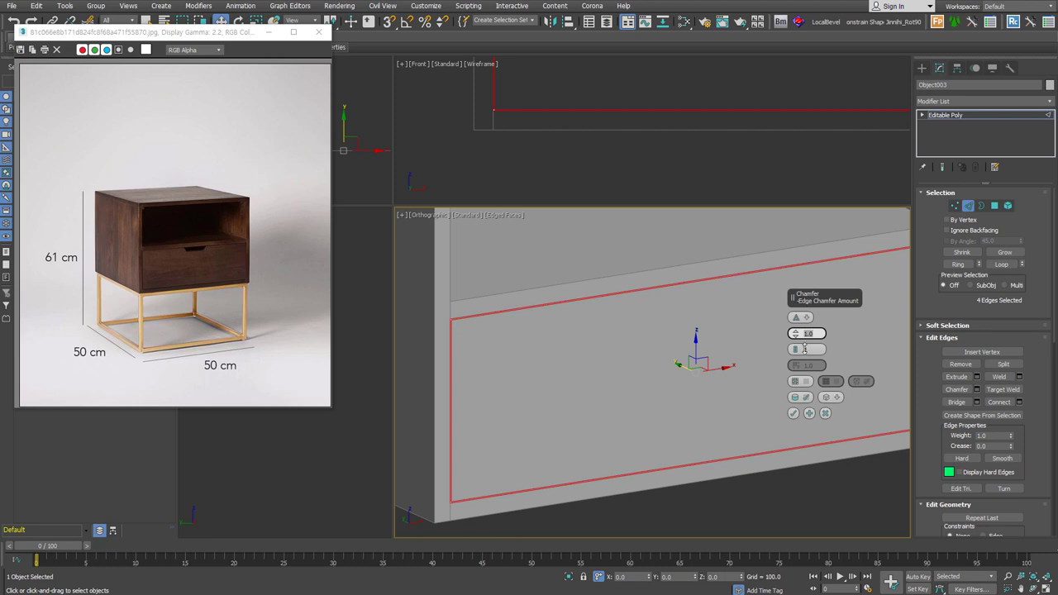
click(807, 381)
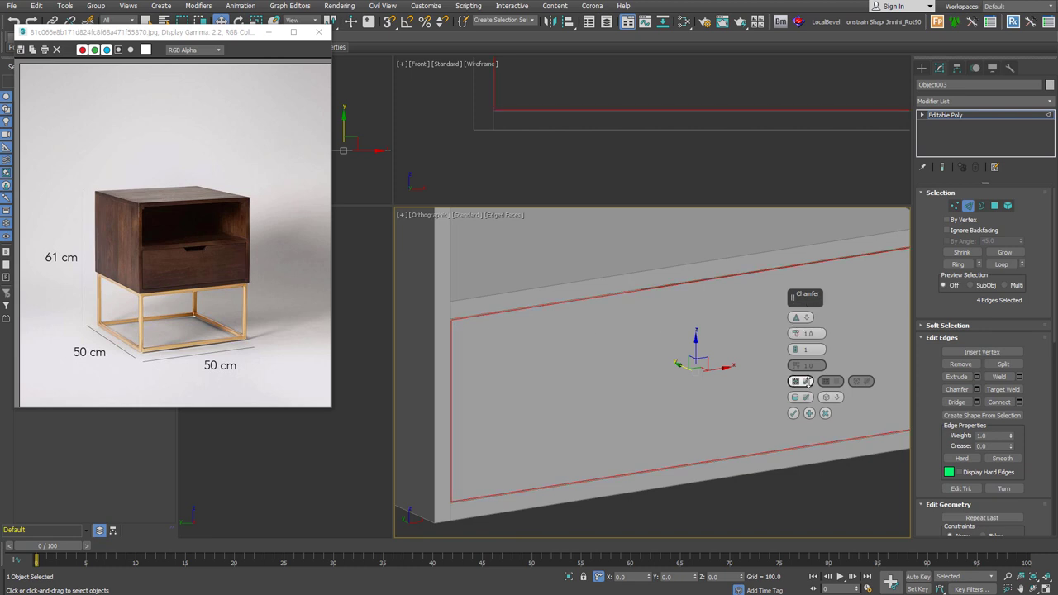
scroll(501, 324, up, 2)
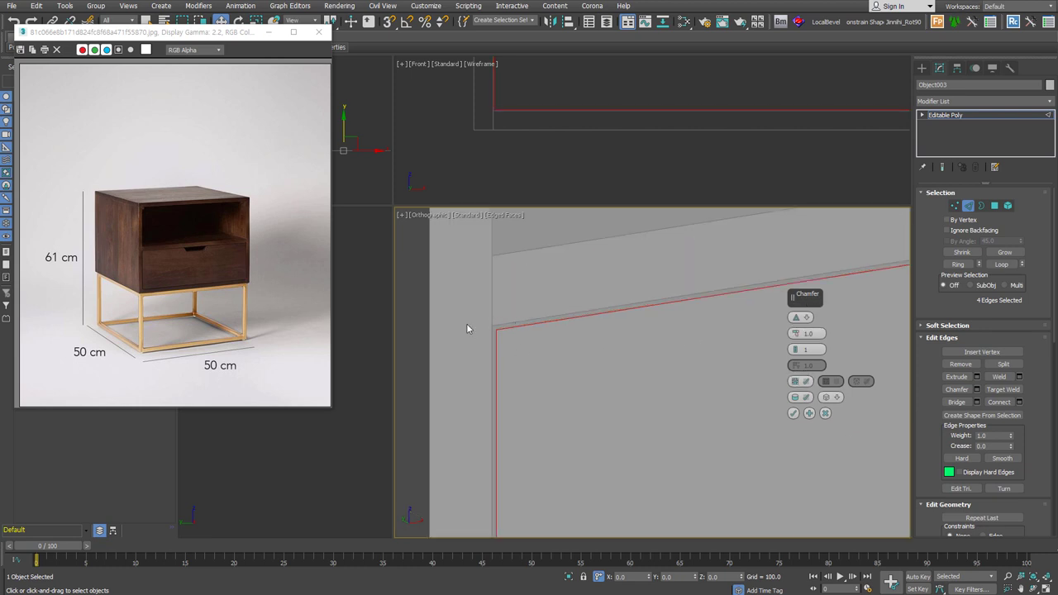
- Add a Shell modifier to the drawer front with an Inner Amount of 15
key(2)
scroll(517, 352, down, 3)
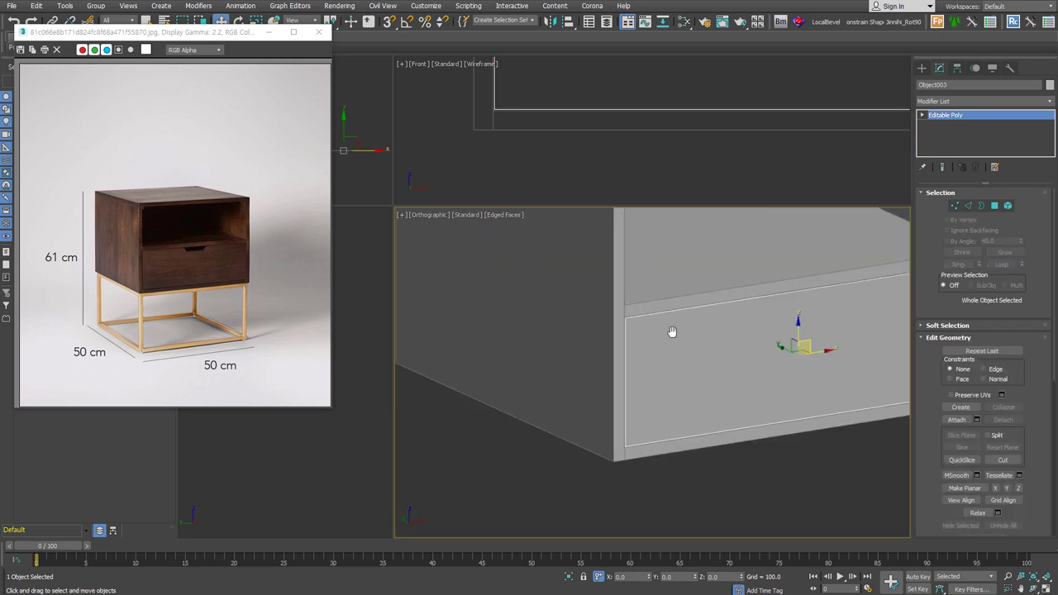
key(F3)
key(ctrl+shift+s)
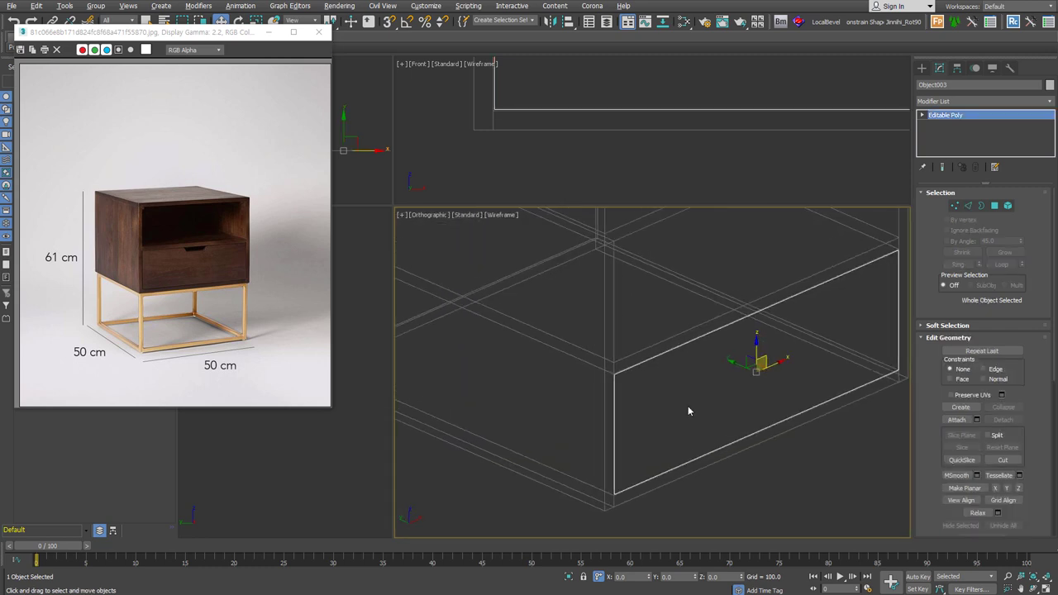
click(1005, 208)
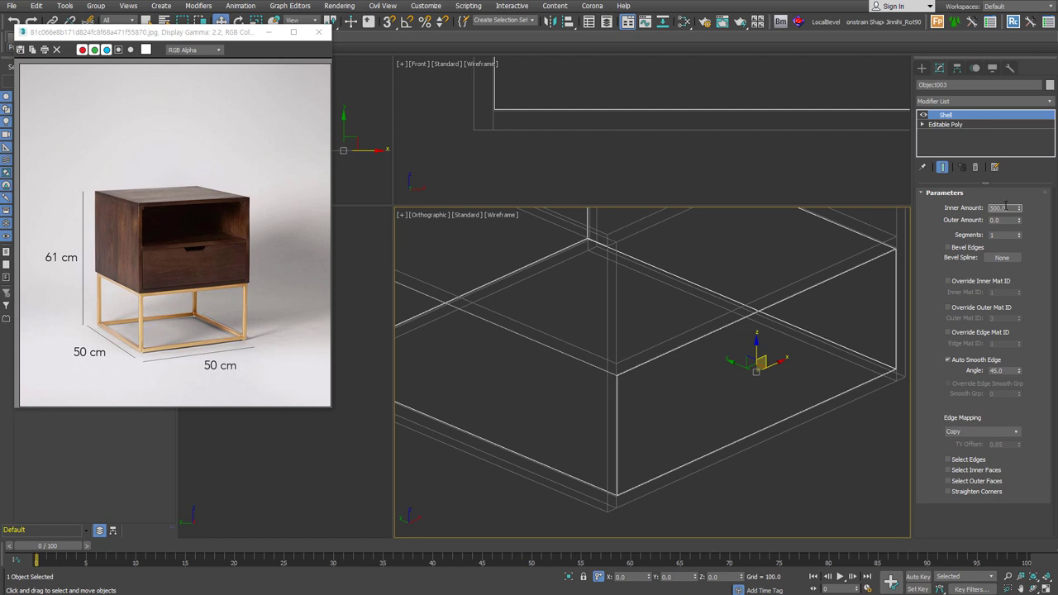
text(15)
key(Return)
- Restore edged-face shading and enter Edge mode on the base Editable Poly
scroll(779, 449, up, 2)
scroll(769, 447, up, 2)
scroll(776, 426, up, 2)
key(F3)
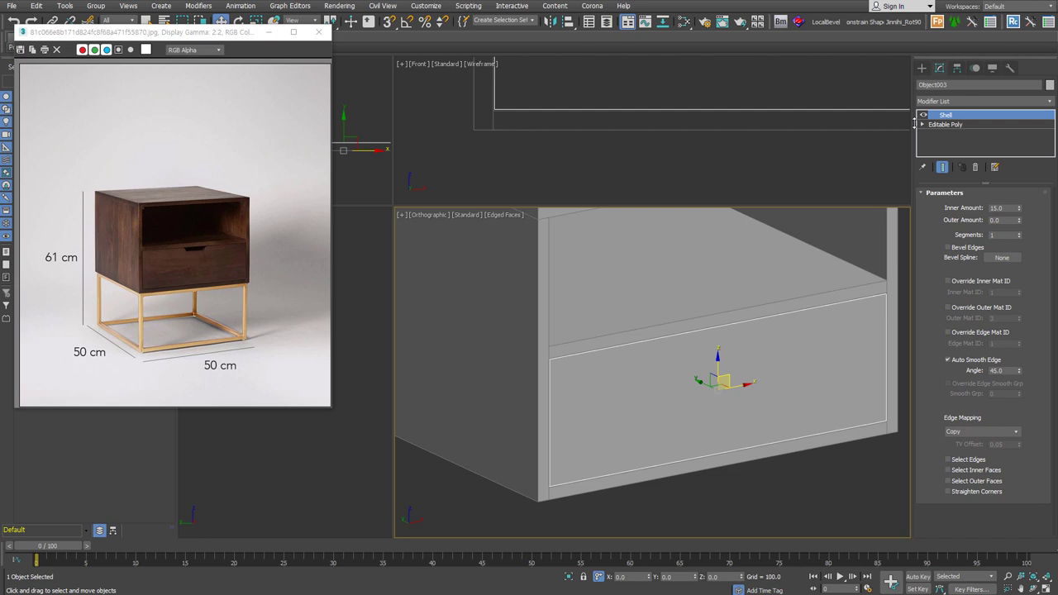
click(945, 124)
click(969, 205)
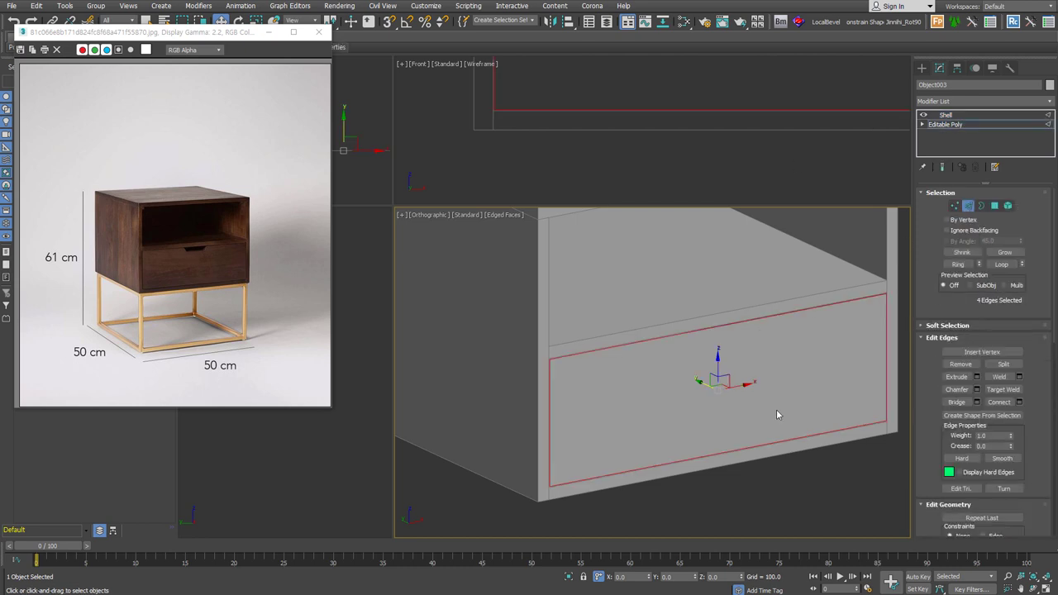
- Connect a vertical edge across the drawer front and split it with a quad chamfer
click(998, 402)
right_click(717, 366)
click(701, 439)
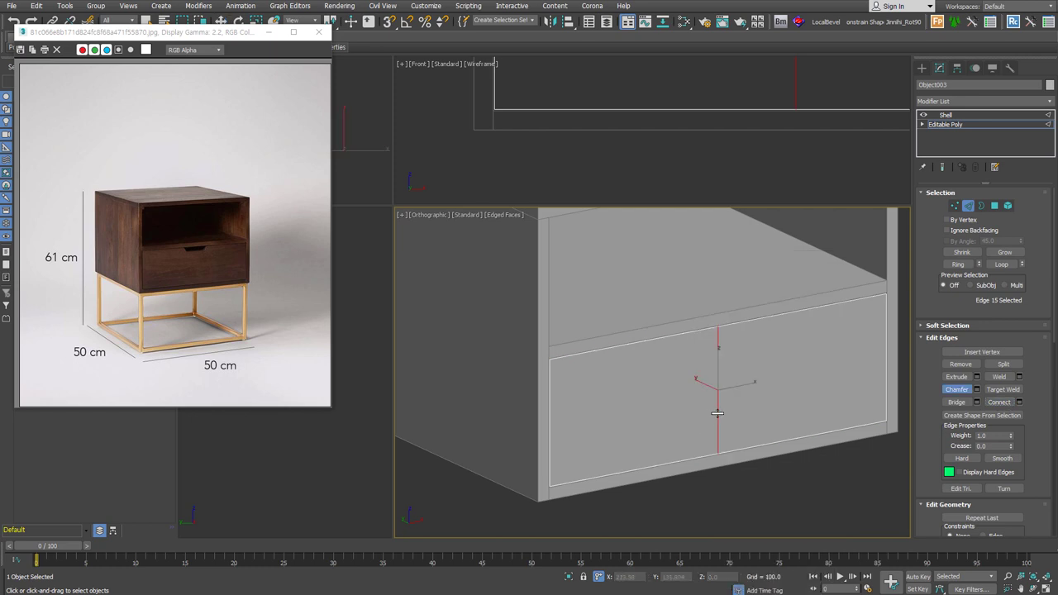
drag(702, 439, 760, 430)
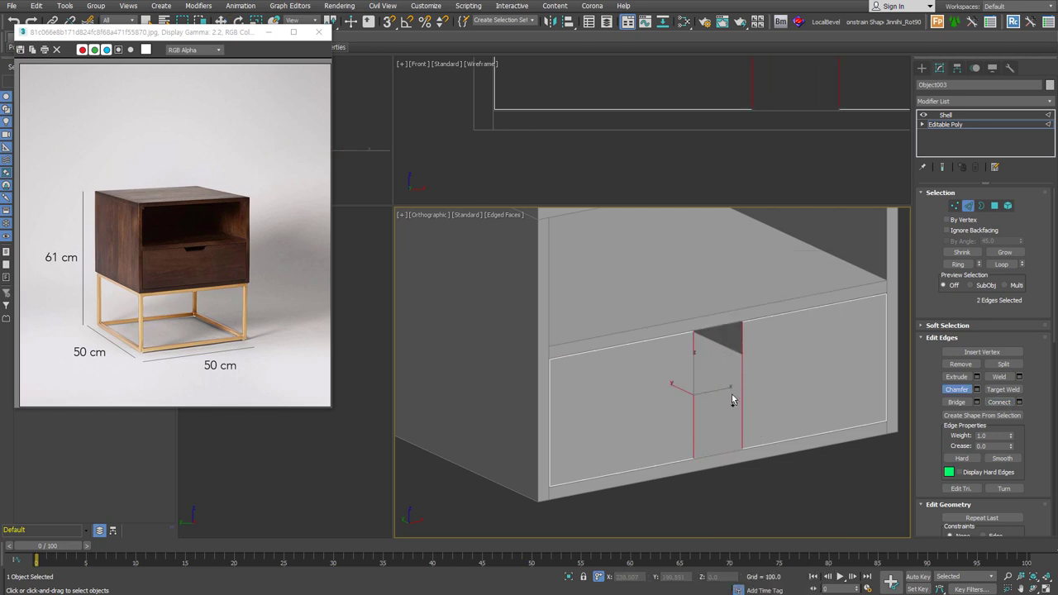
key(ctrl+z)
key(w)
right_click(736, 348)
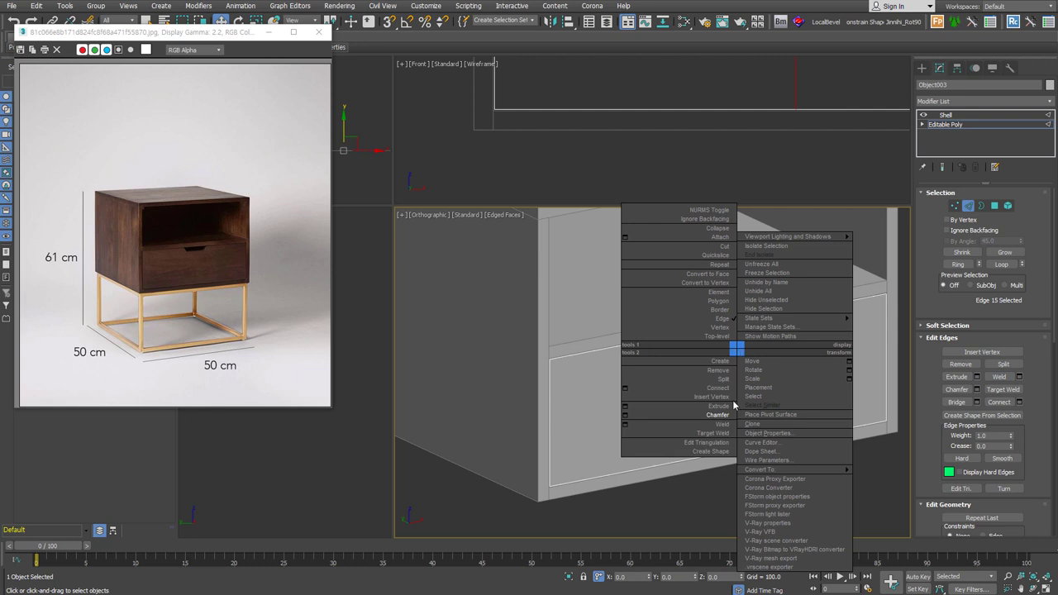
click(624, 416)
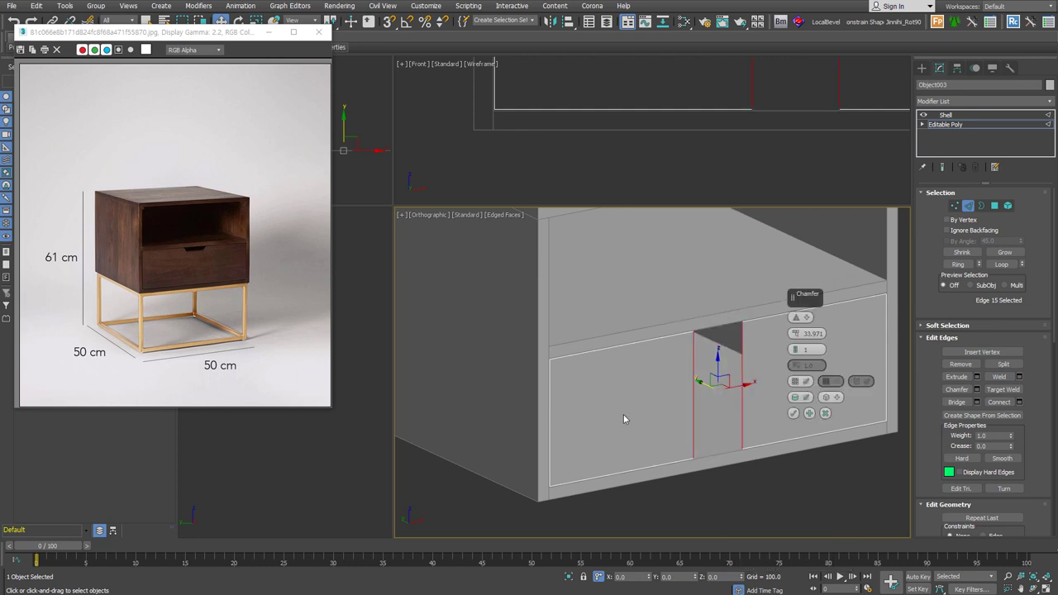
click(819, 381)
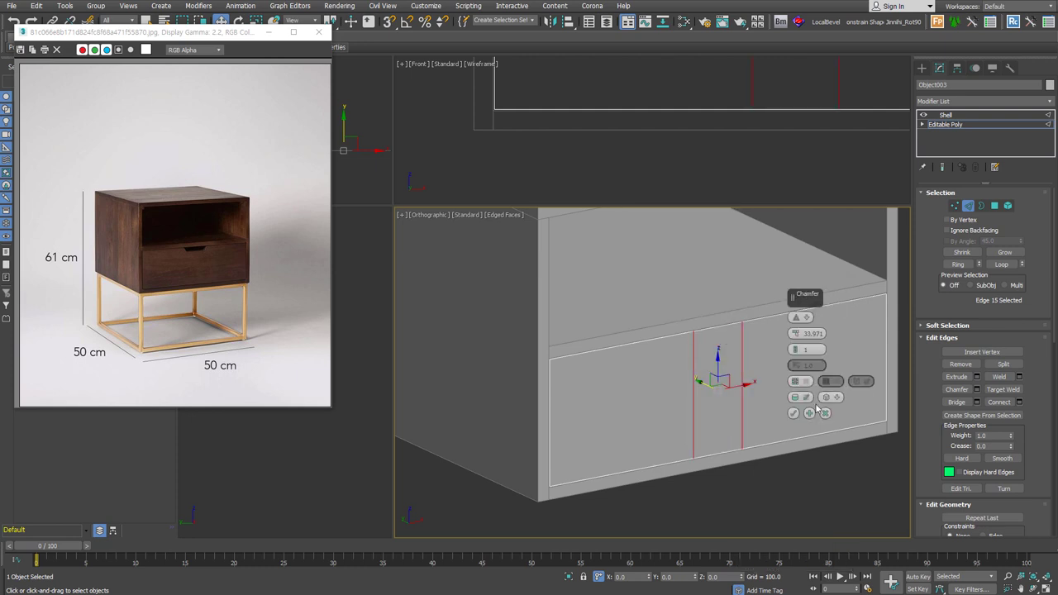
click(902, 367)
- Add a raised horizontal edge, widen the notch's top edge, and select the notch polygon
drag(533, 383, 533, 387)
click(997, 403)
drag(782, 369, 725, 311)
click(710, 322)
right_click(708, 316)
click(760, 349)
drag(710, 321, 720, 310)
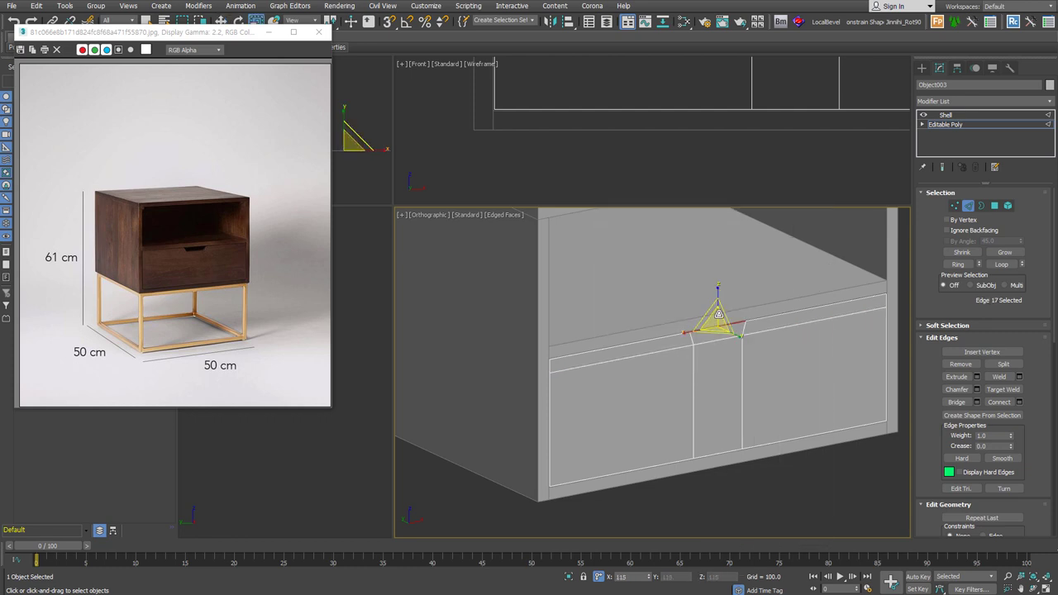
click(994, 205)
click(720, 331)
- Delete the notch polygon and move up to the Shell modifier, framing the notch
key(Delete)
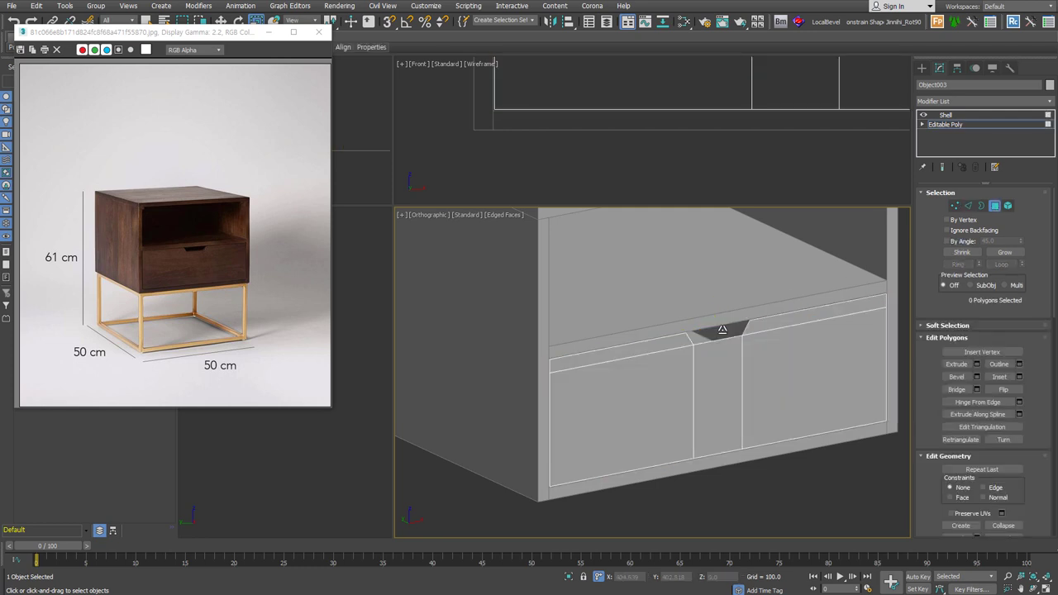
click(946, 114)
alt+middle_drag(803, 431, 790, 410)
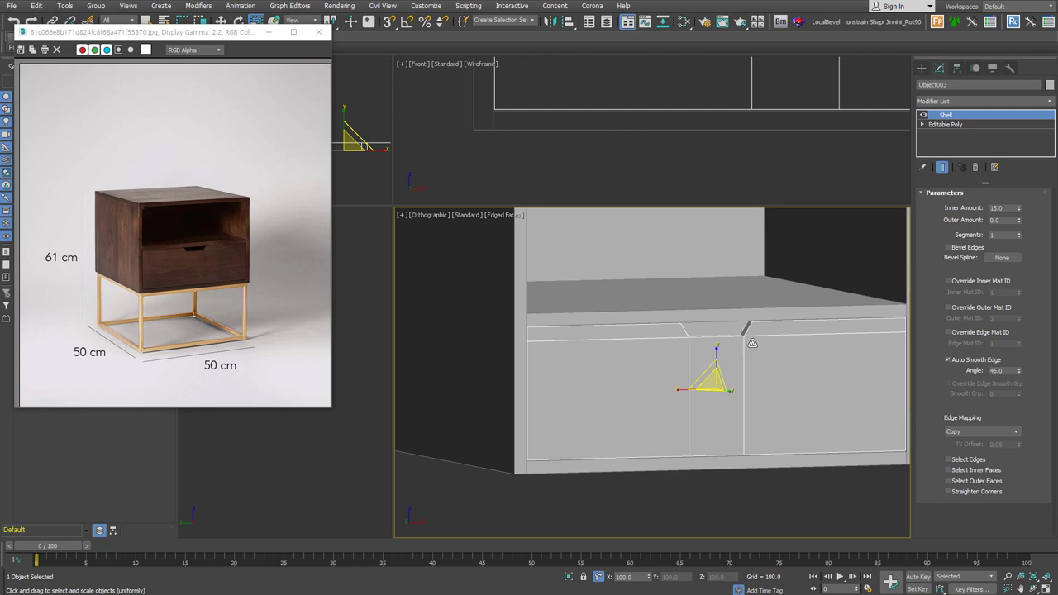
scroll(755, 347, up, 5)
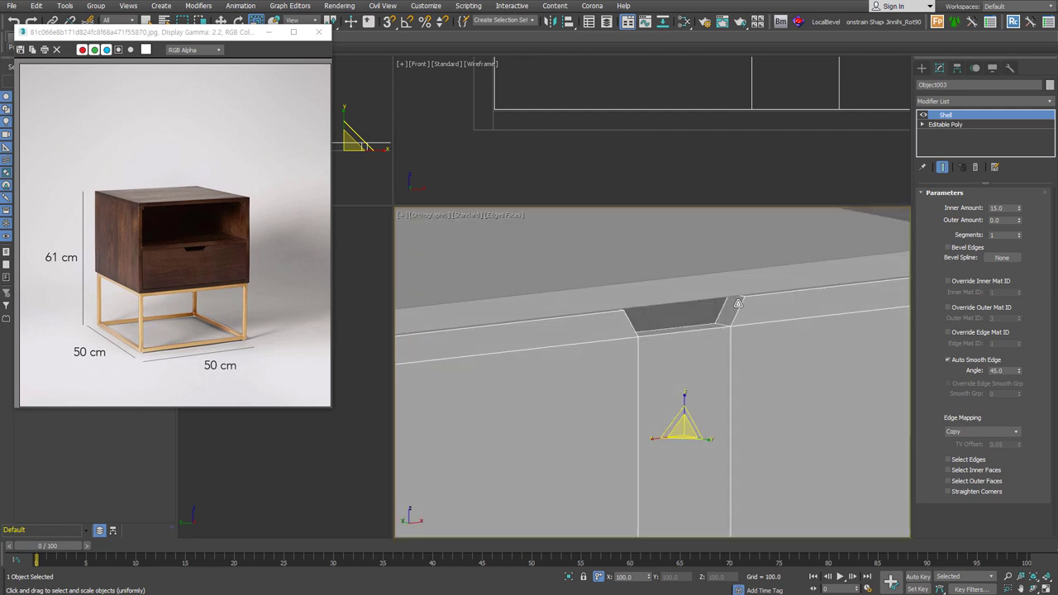
middle_drag(738, 303, 699, 279)
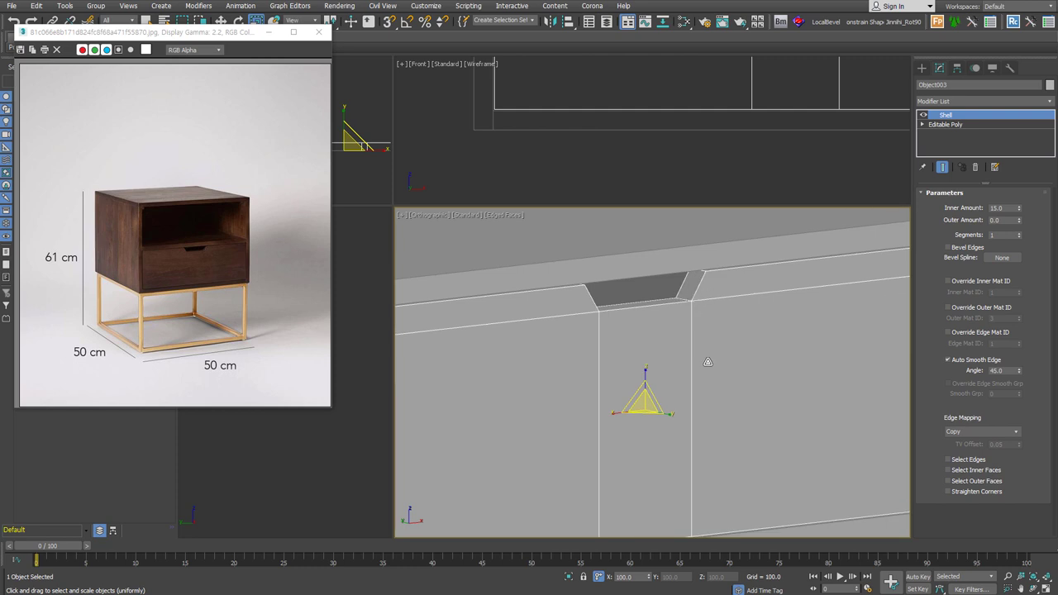
- Add Edit Poly above the Shell and chamfer the notch's corner edges
key(ctrl+e)
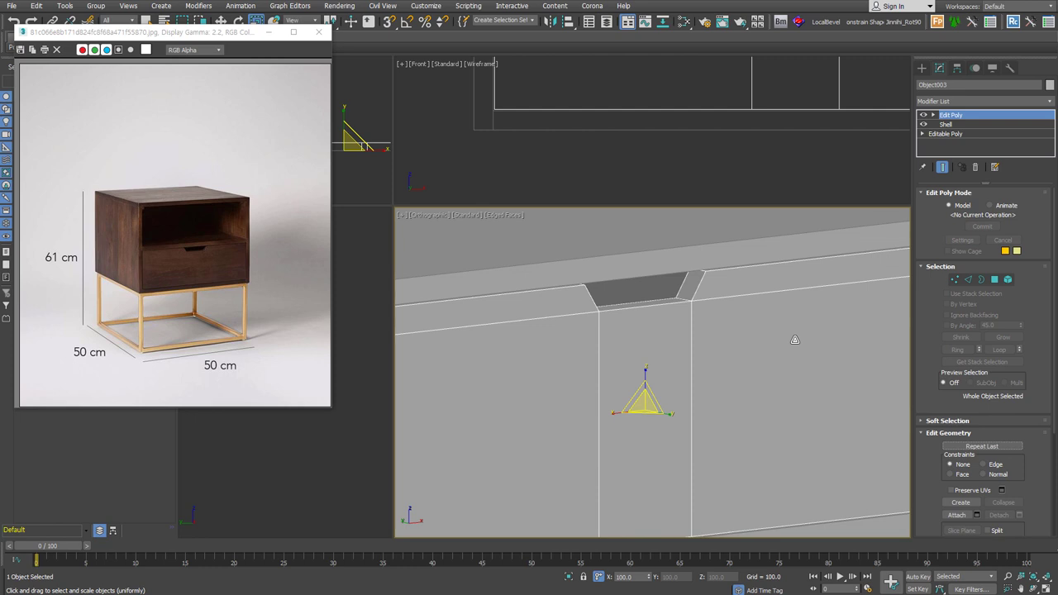
click(968, 280)
click(657, 246)
scroll(657, 245, up, 3)
ctrl+click(683, 300)
key(ctrl+shift+c)
mouse_move(682, 300)
mouse_down()
mouse_move(683, 289)
mouse_move(710, 309)
mouse_up()
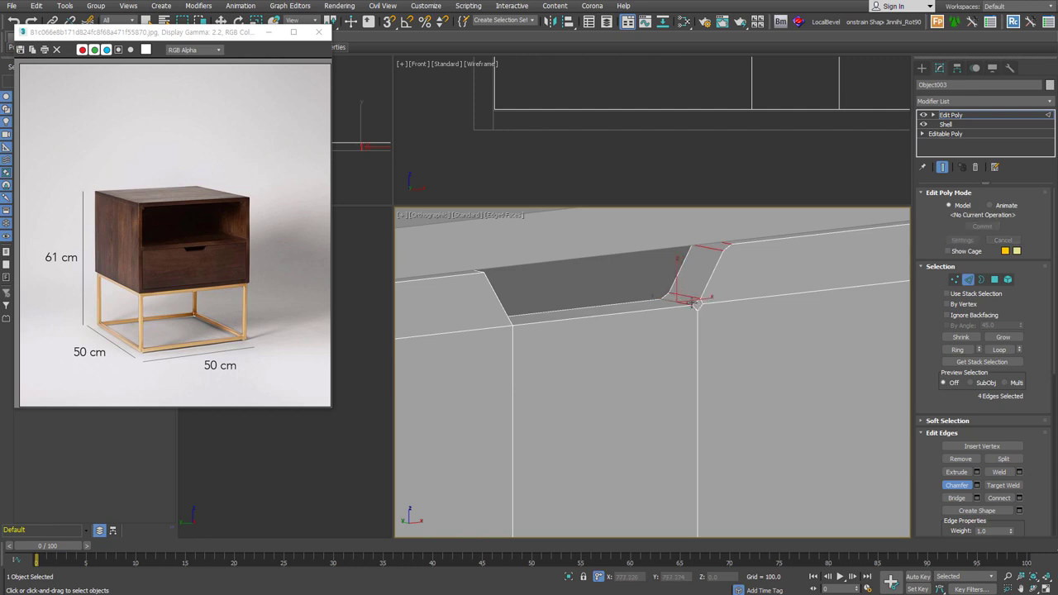
- Remove the Edit Poly and Shell modifiers from the stack
scroll(699, 305, up, 2)
scroll(699, 306, up, 1)
scroll(695, 307, up, 1)
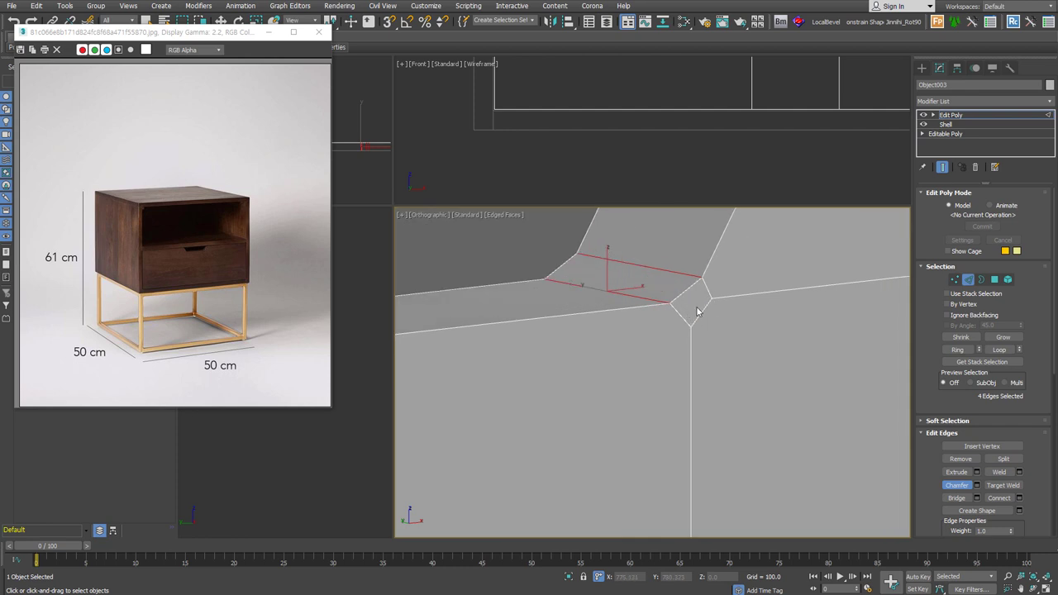
click(976, 168)
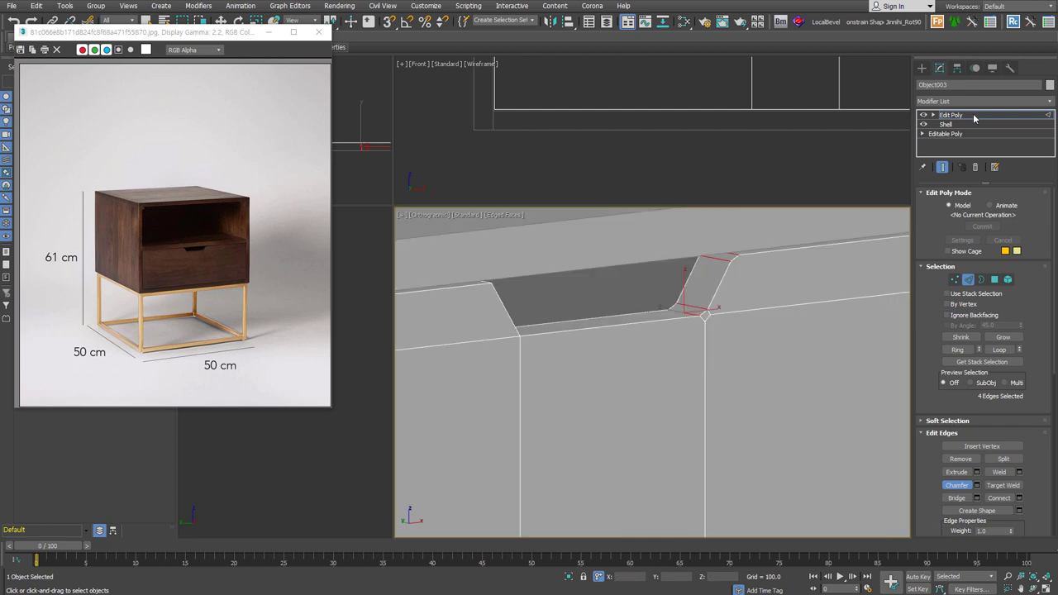
click(978, 170)
scroll(744, 392, down, 1)
scroll(685, 322, down, 4)
middle_drag(685, 322, 693, 324)
- In Edge mode, select the top drawer edge, both vertical notch edges and the left upper edge
click(968, 205)
click(775, 289)
ctrl+click(675, 356)
ctrl+click(629, 351)
ctrl+click(592, 310)
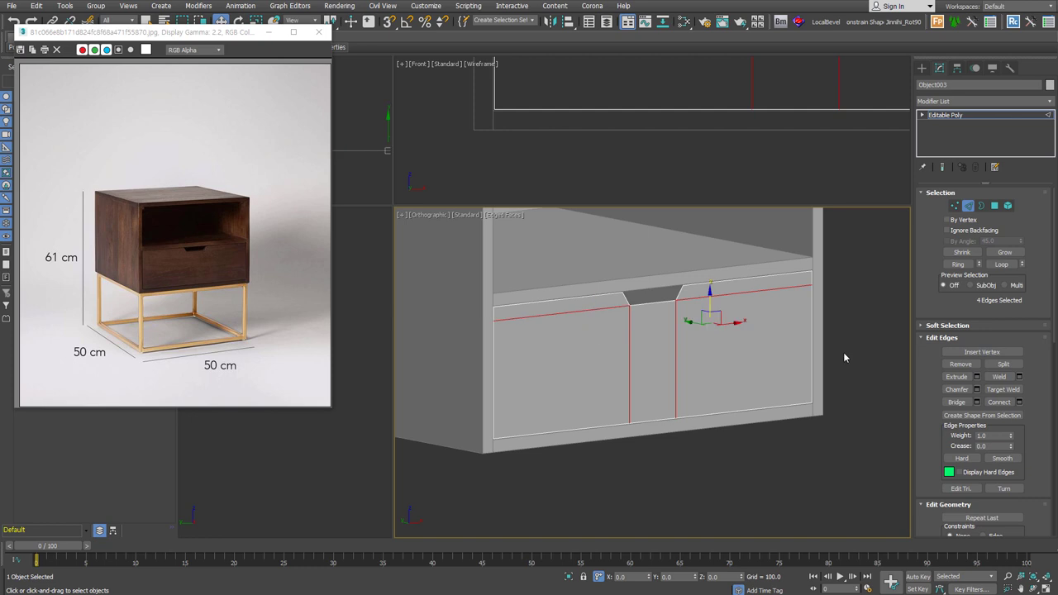
- Remove the selected drawer edges and the leftover vertices
click(959, 364)
key(1)
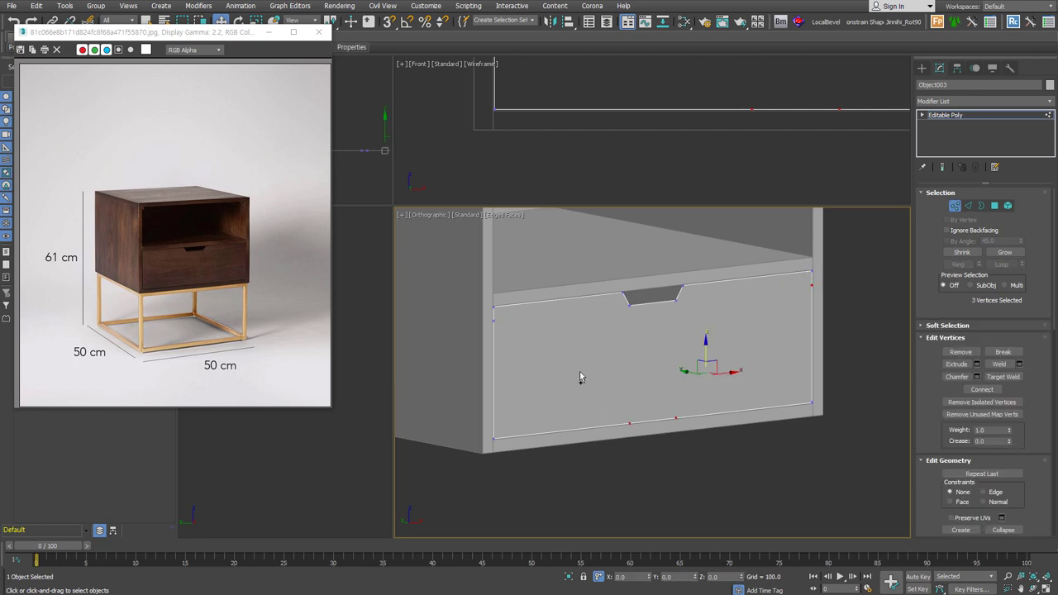
ctrl+drag(473, 333, 509, 310)
click(958, 352)
click(967, 118)
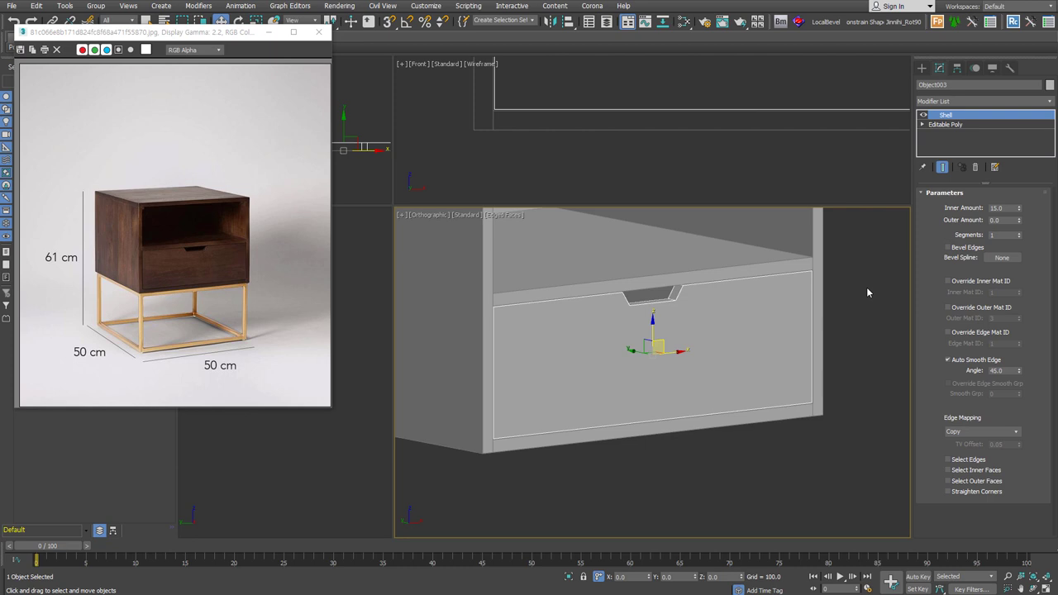
- Undo back to the plain mesh and select the notch's four corner edges
scroll(714, 306, up, 3)
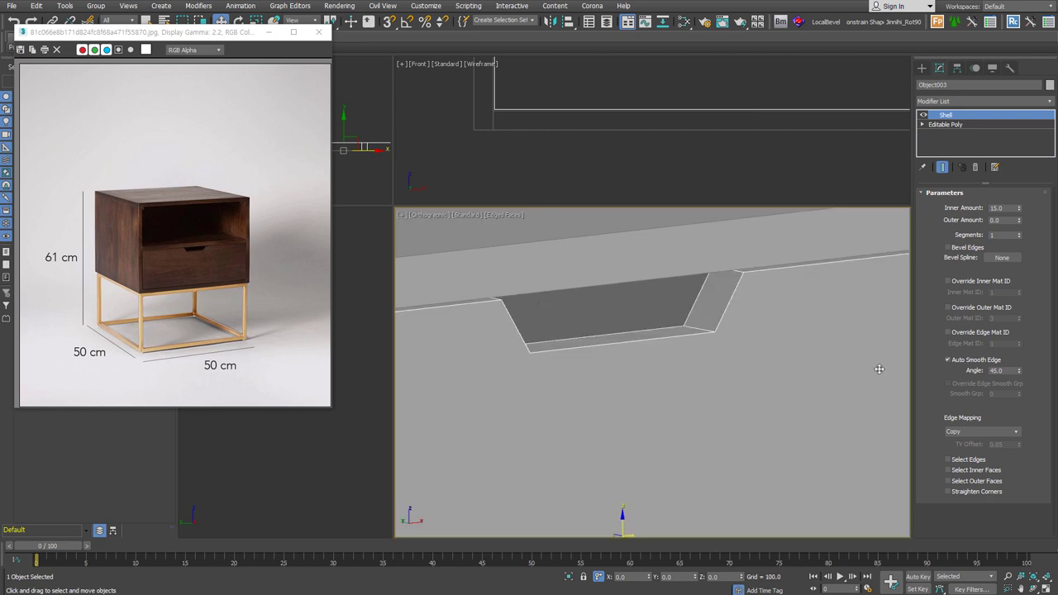
key(ctrl+z)
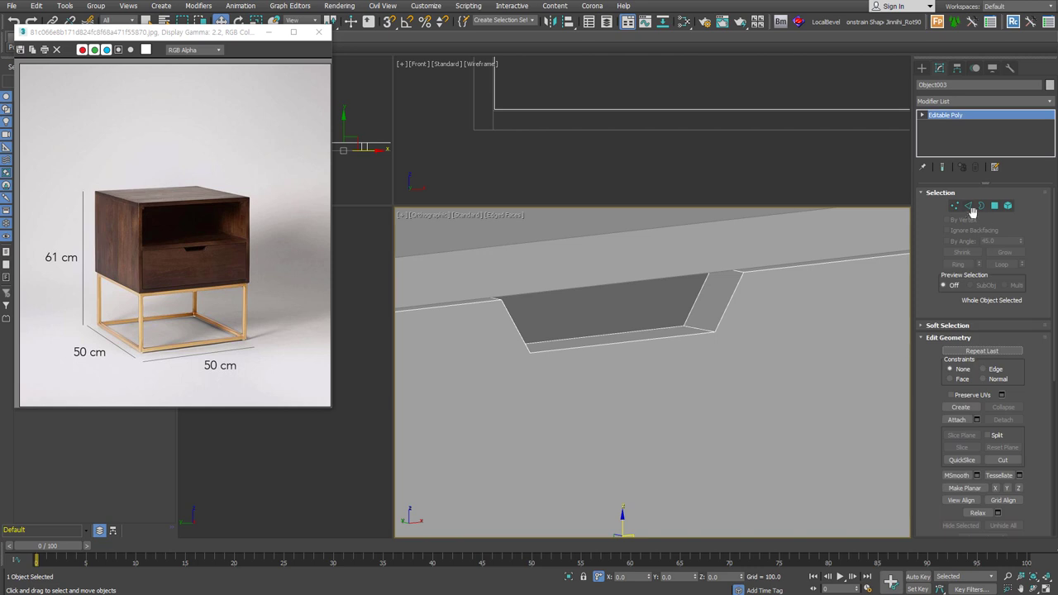
click(969, 206)
click(736, 271)
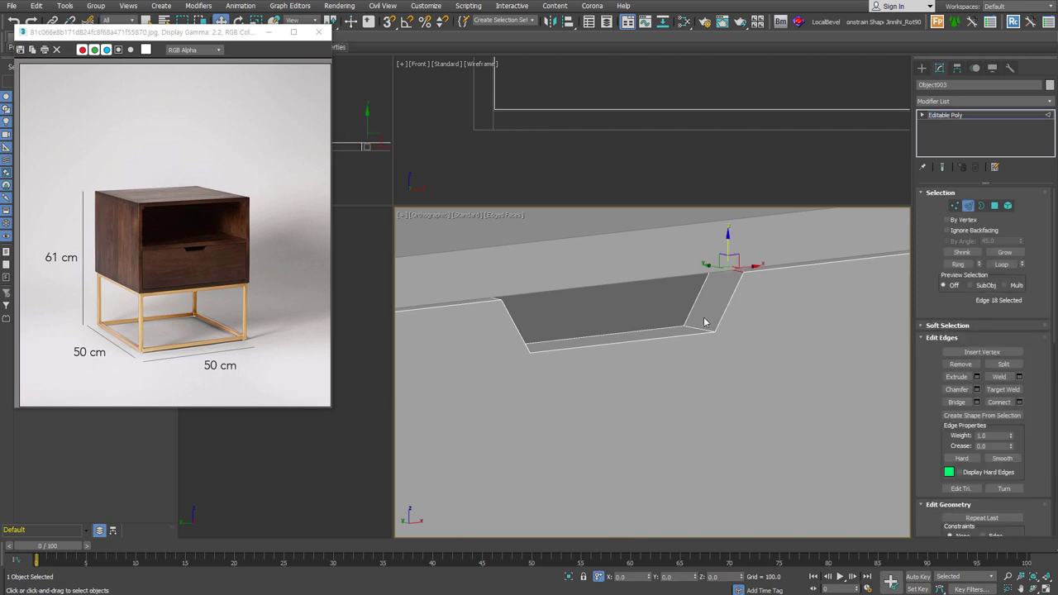
double_click(698, 329)
ctrl+click(494, 301)
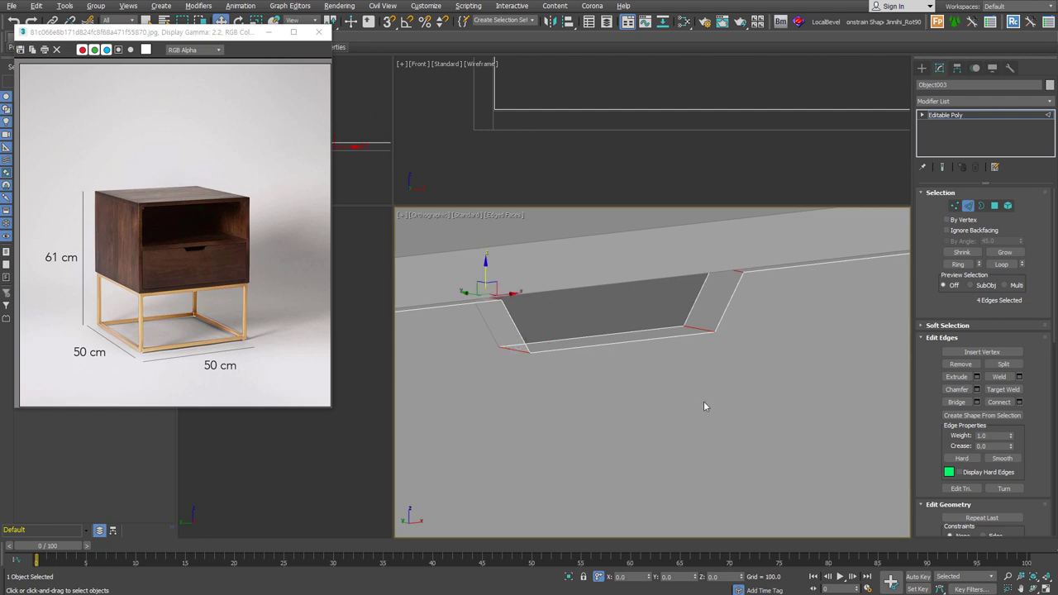
middle_drag(704, 401, 721, 413)
ctrl+click(527, 360)
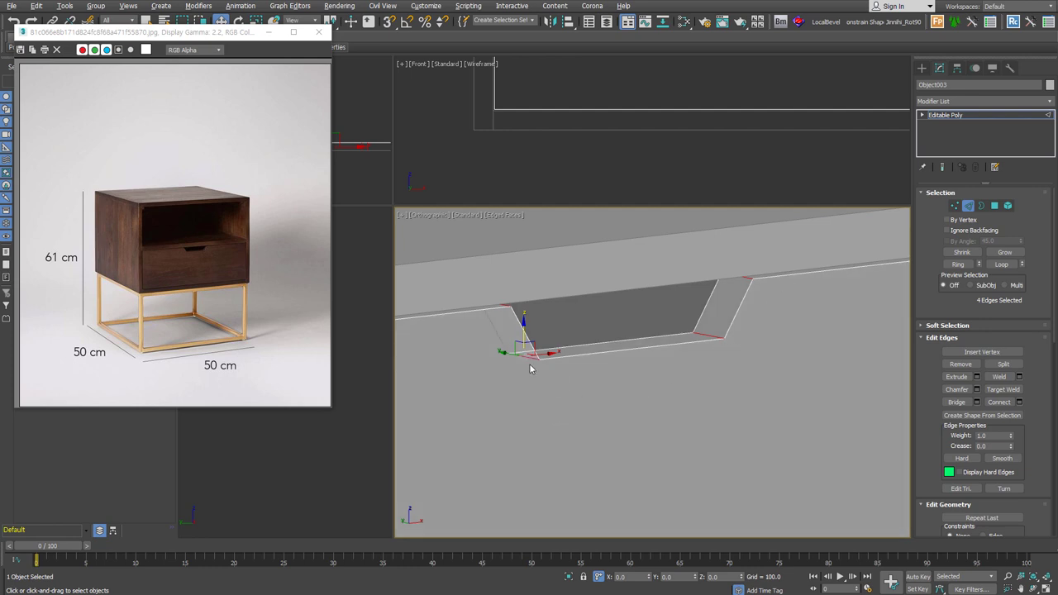
- Chamfer the notch's corner edges by about 1.64 to round them
right_click(708, 319)
click(593, 394)
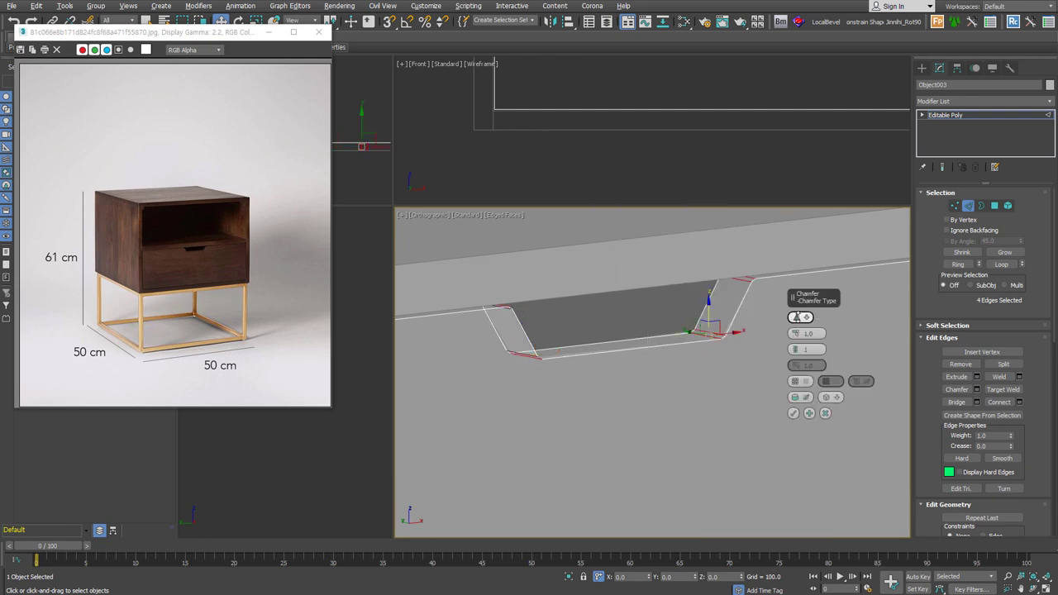
drag(796, 332, 797, 347)
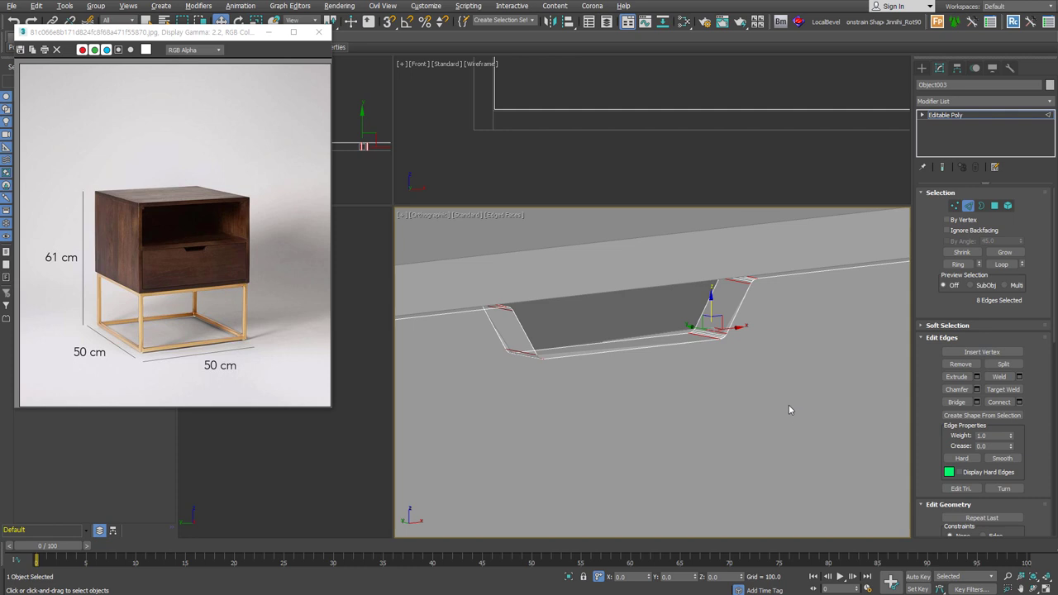
key(ctrl+z)
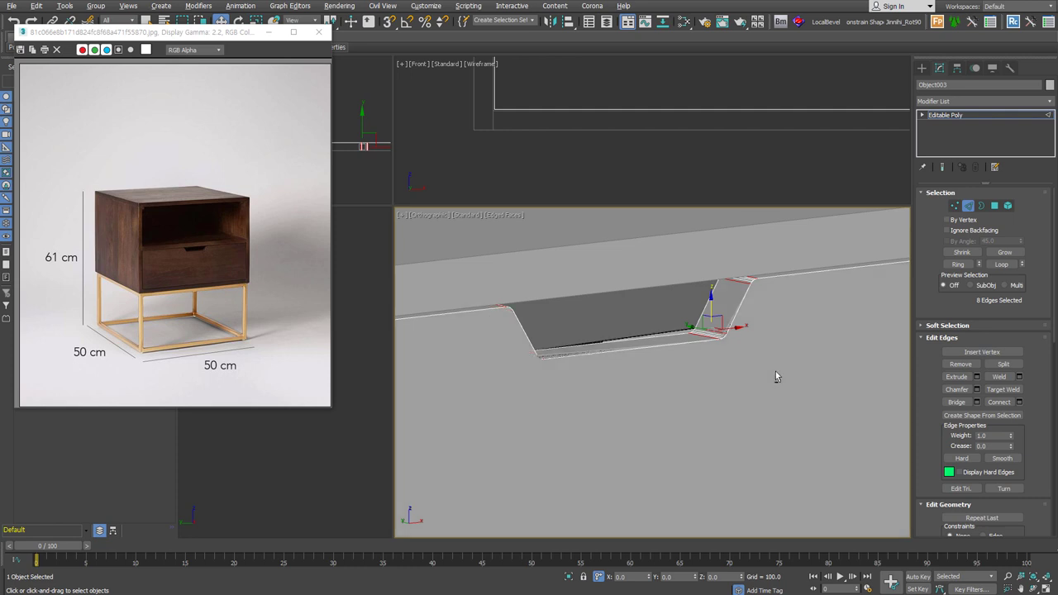
scroll(552, 361, up, 2)
scroll(552, 361, up, 1)
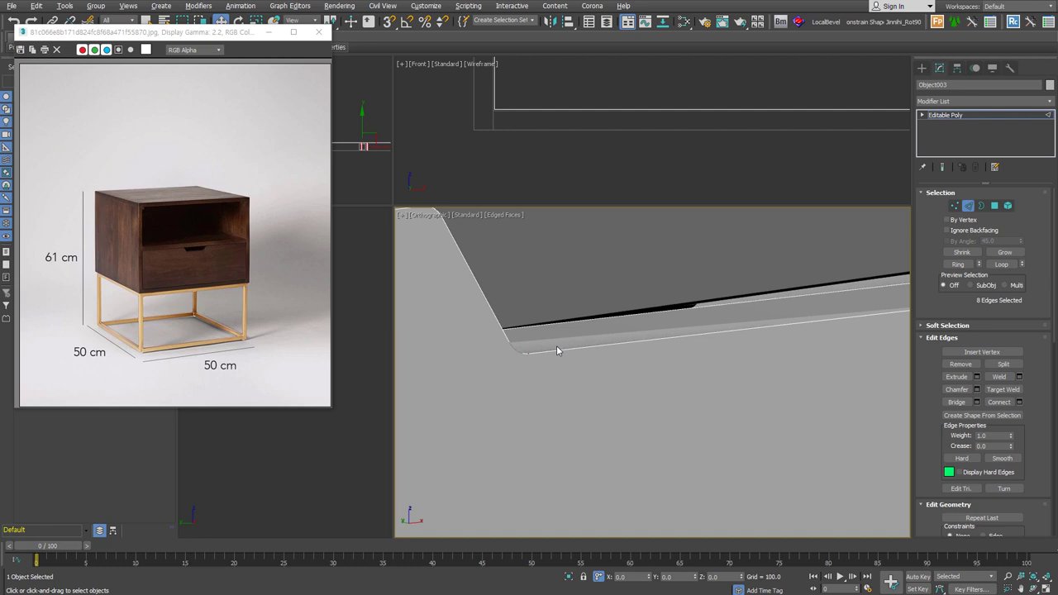
scroll(556, 345, down, 1)
scroll(556, 345, down, 1)
scroll(557, 346, up, 1)
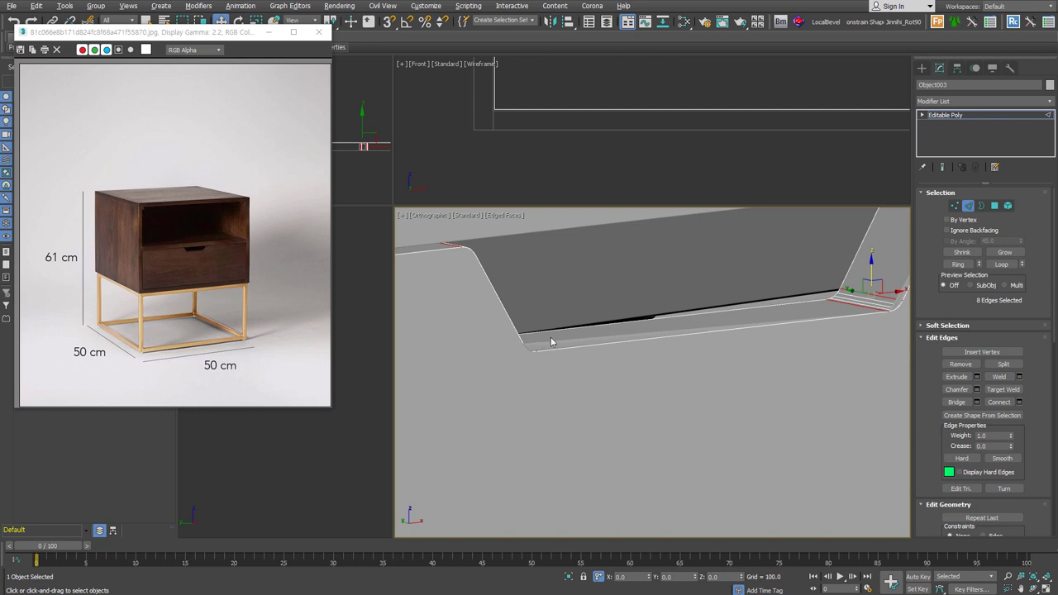
click(995, 205)
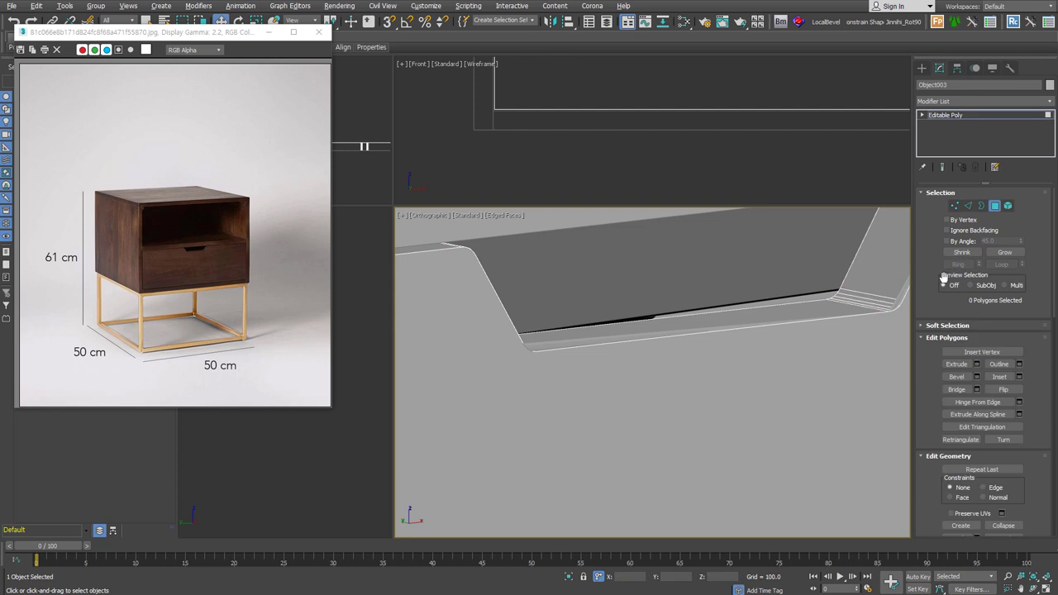
- Retriangulate all of the drawer front's polygons, then leave polygon level
key(ctrl+a)
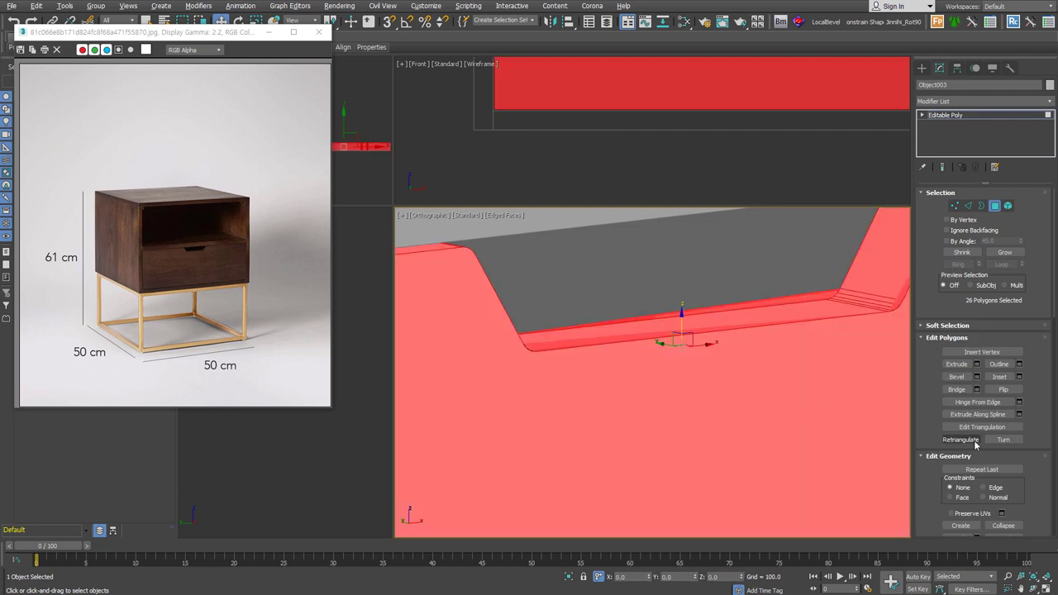
click(960, 440)
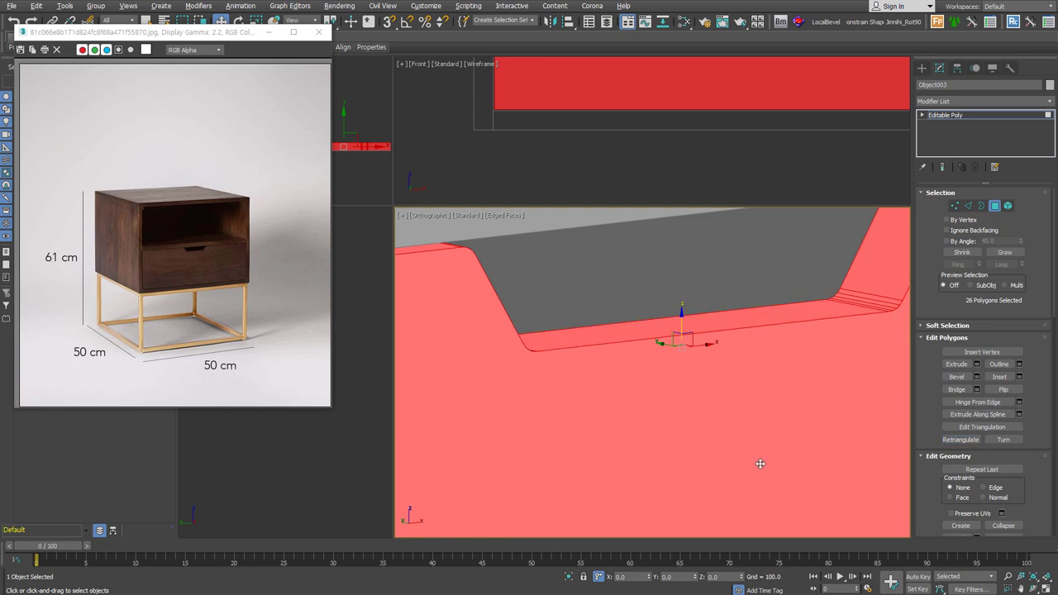
scroll(689, 338, down, 5)
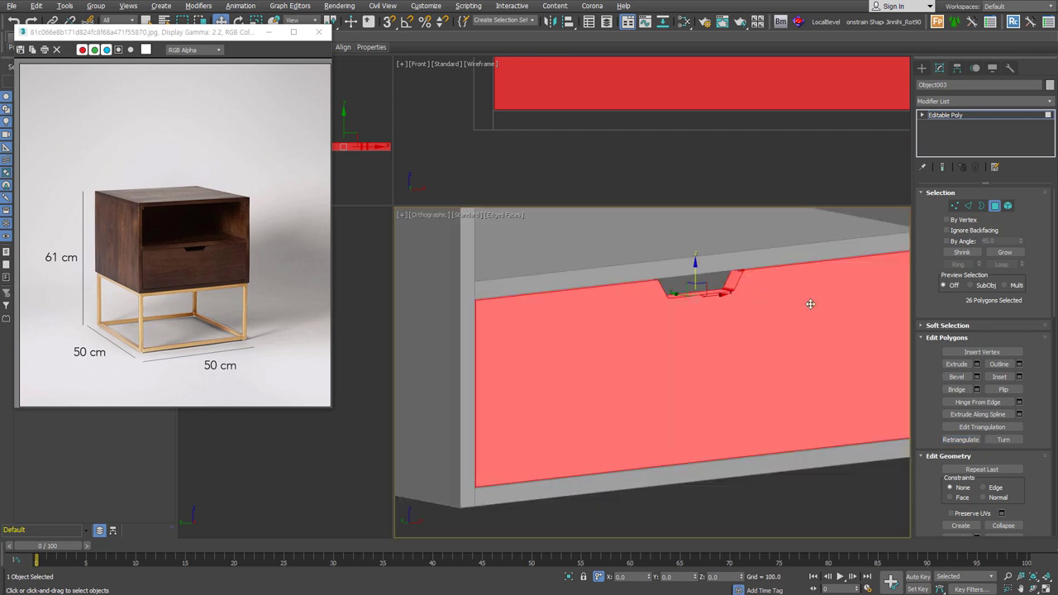
key(4)
scroll(731, 288, up, 4)
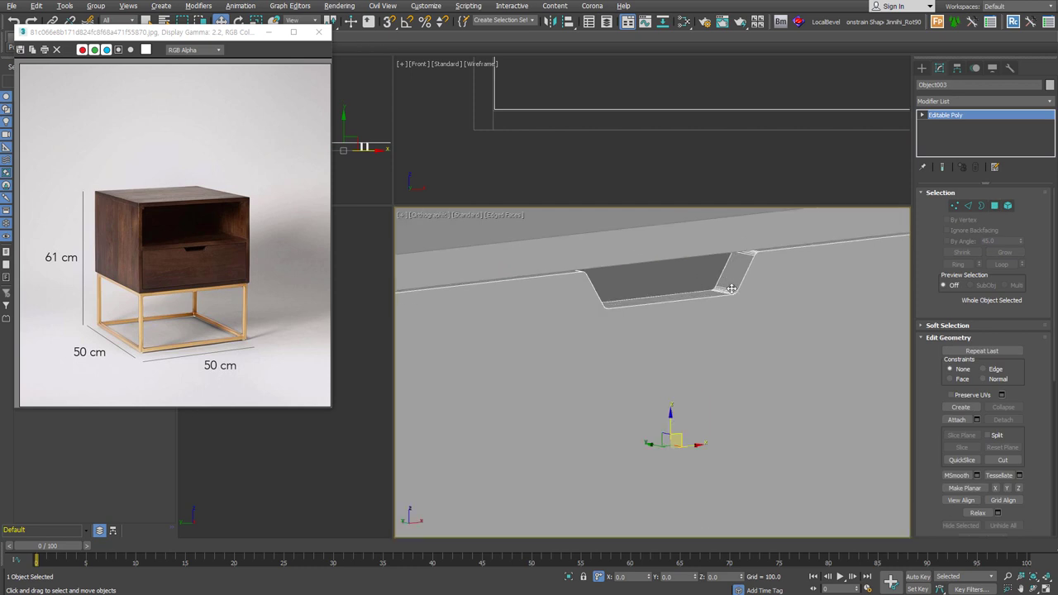
middle_drag(731, 288, 725, 293)
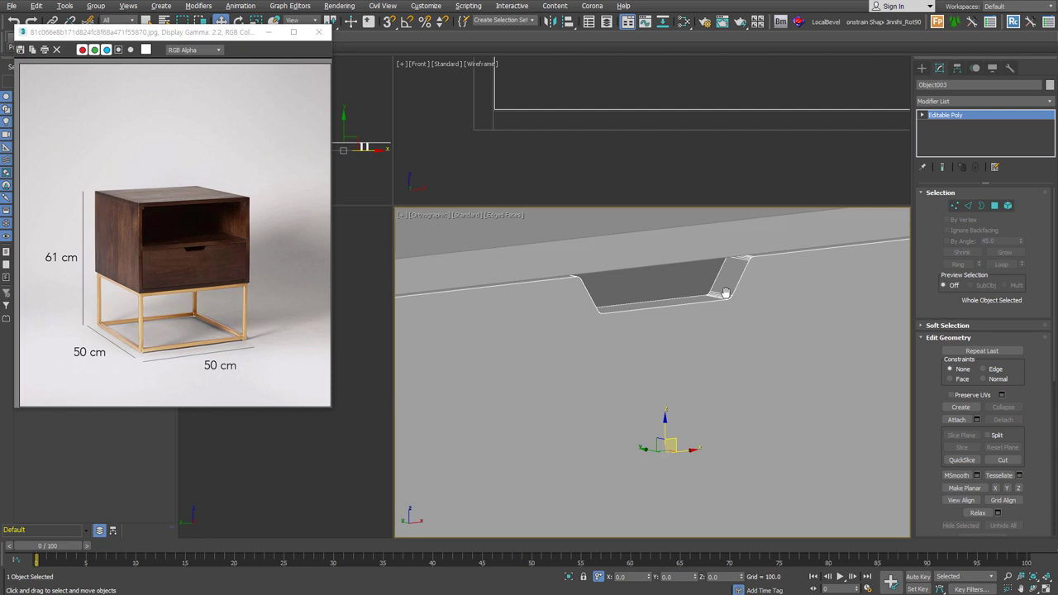
scroll(725, 293, down, 5)
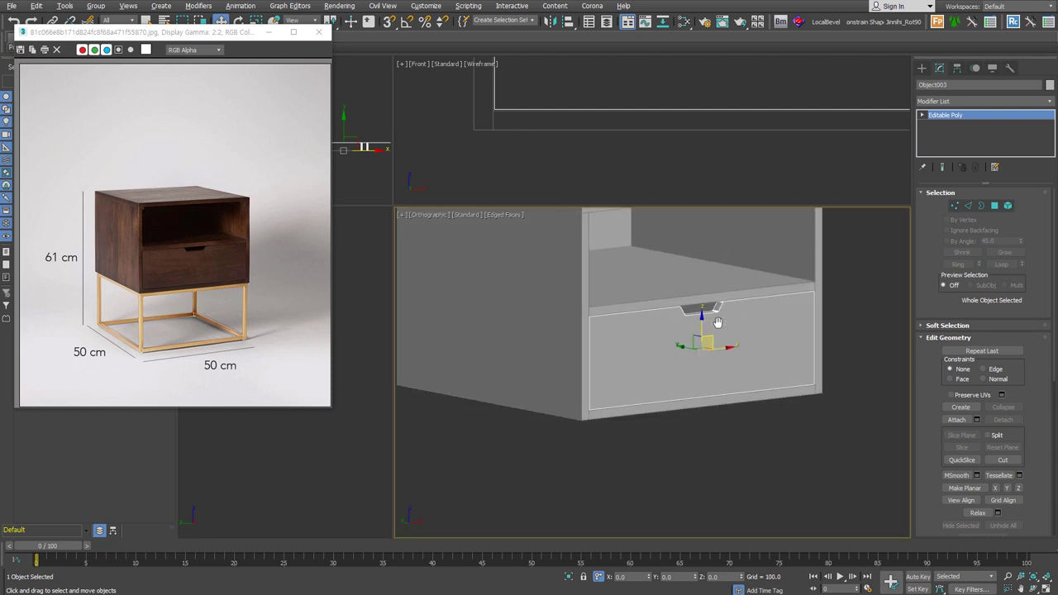
scroll(821, 454, down, 3)
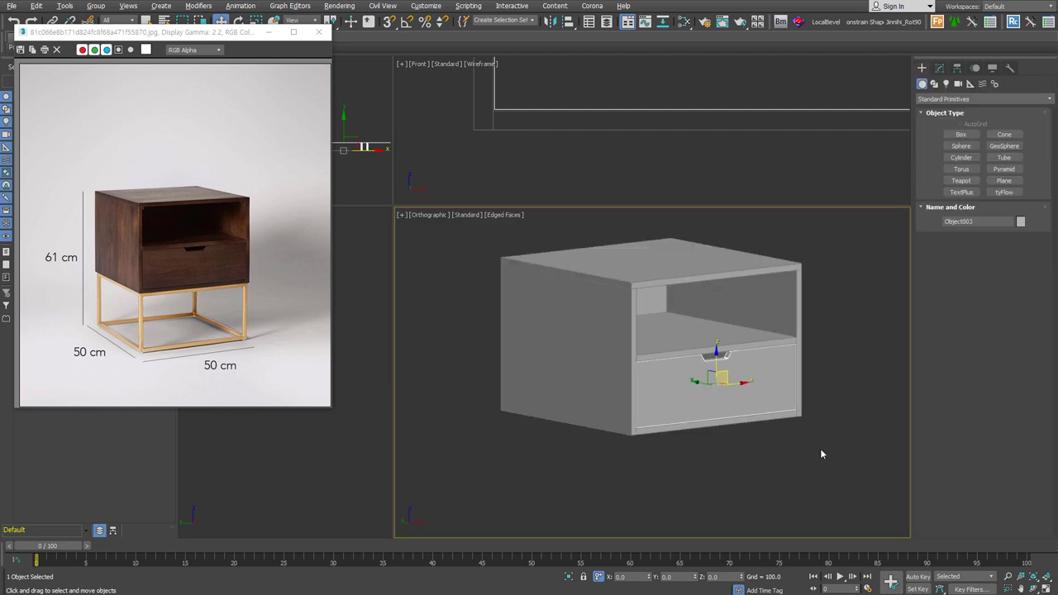
- Select cabinet body Box001 and all of its edges
click(821, 454)
click(795, 339)
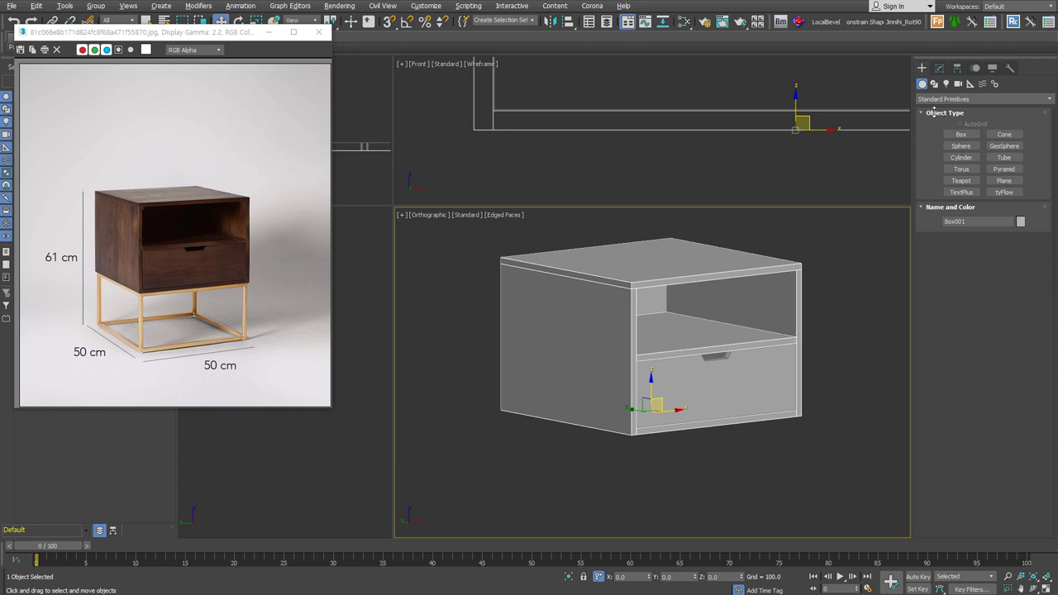
key(2)
key(ctrl+a)
scroll(661, 326, up, 5)
- Chamfer the body's edges with 2 segments and 0.5 tension
right_click(662, 327)
click(764, 355)
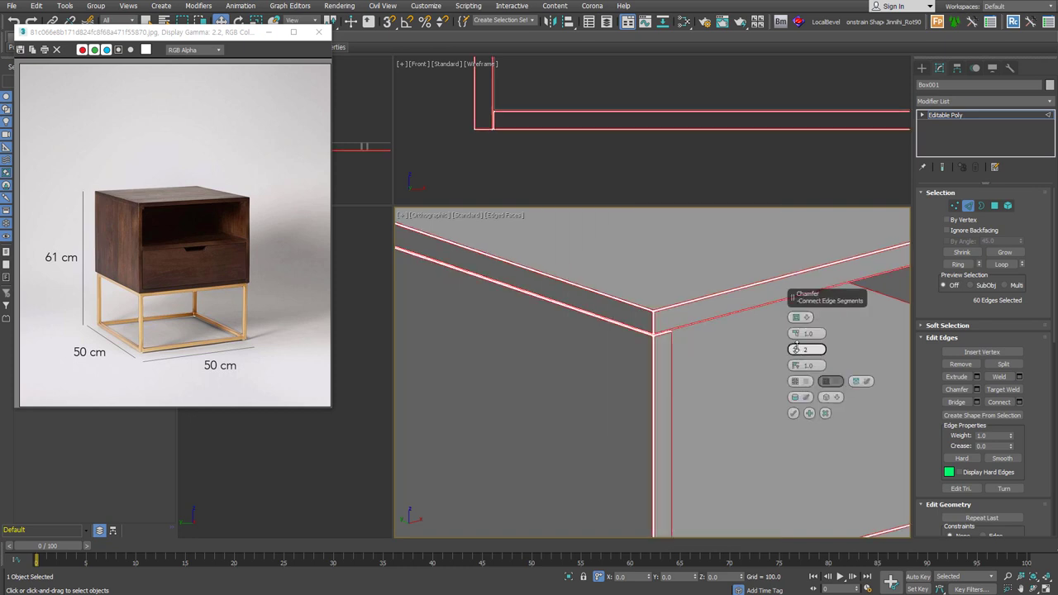
text(2)
text(0.5)
key(Return)
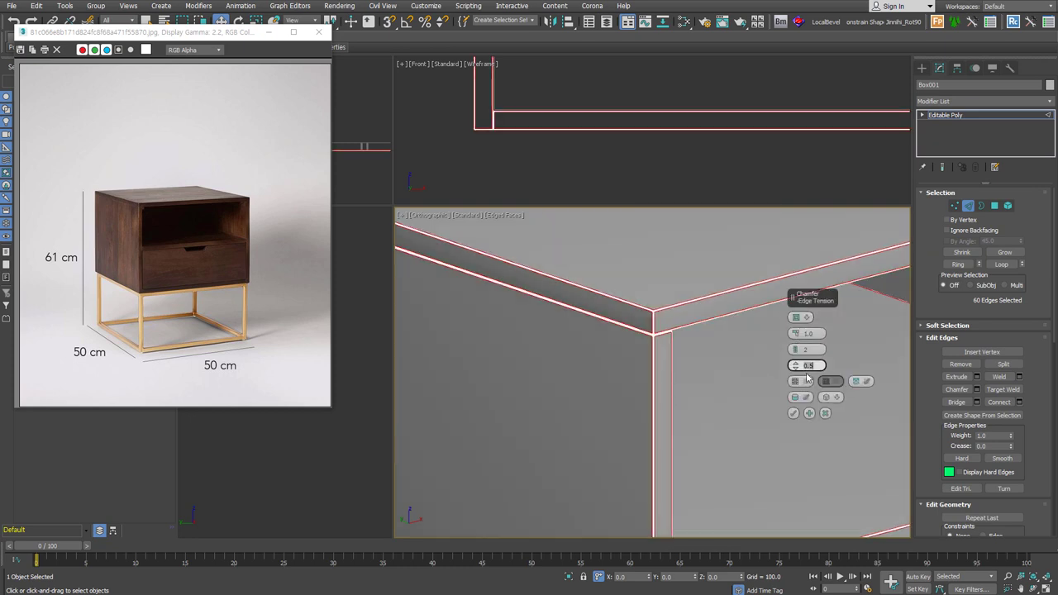
key(Return)
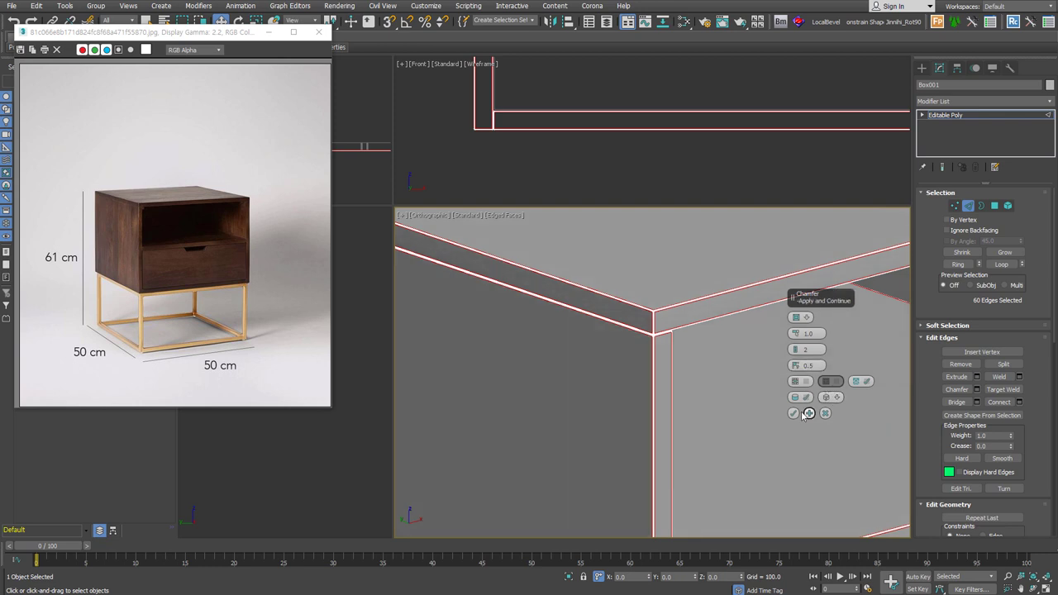
click(794, 413)
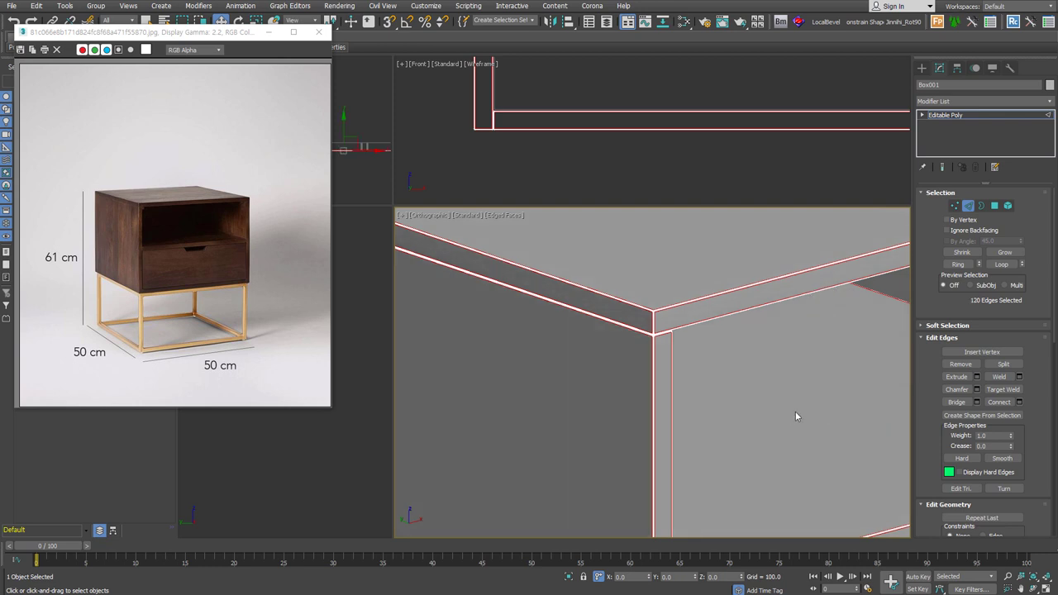
click(967, 206)
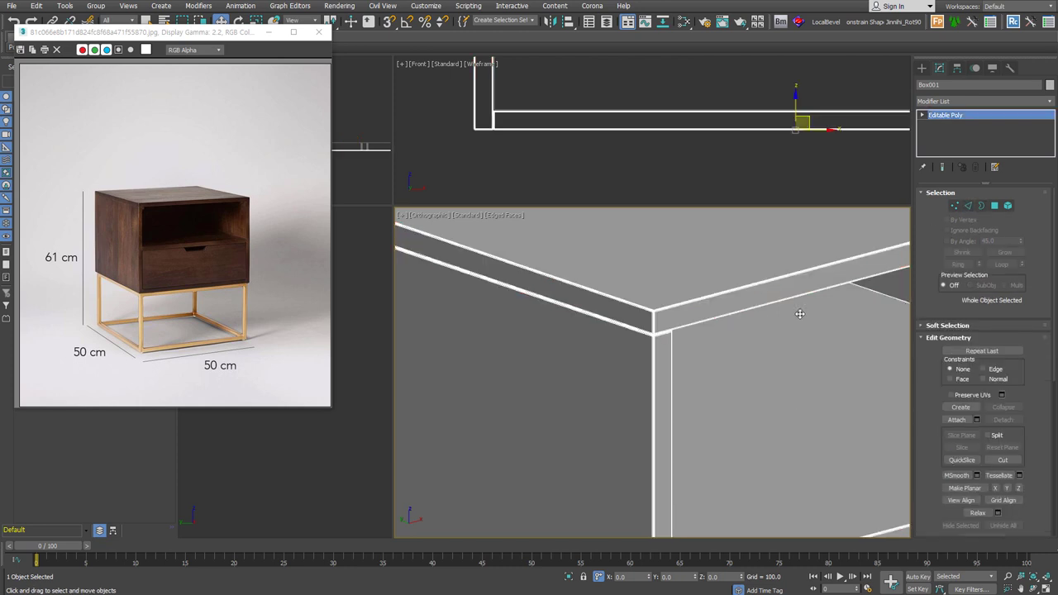
- Turn off edged faces to inspect the rounded edges, then orbit to the cabinet's underside
key(F4)
scroll(649, 310, up, 8)
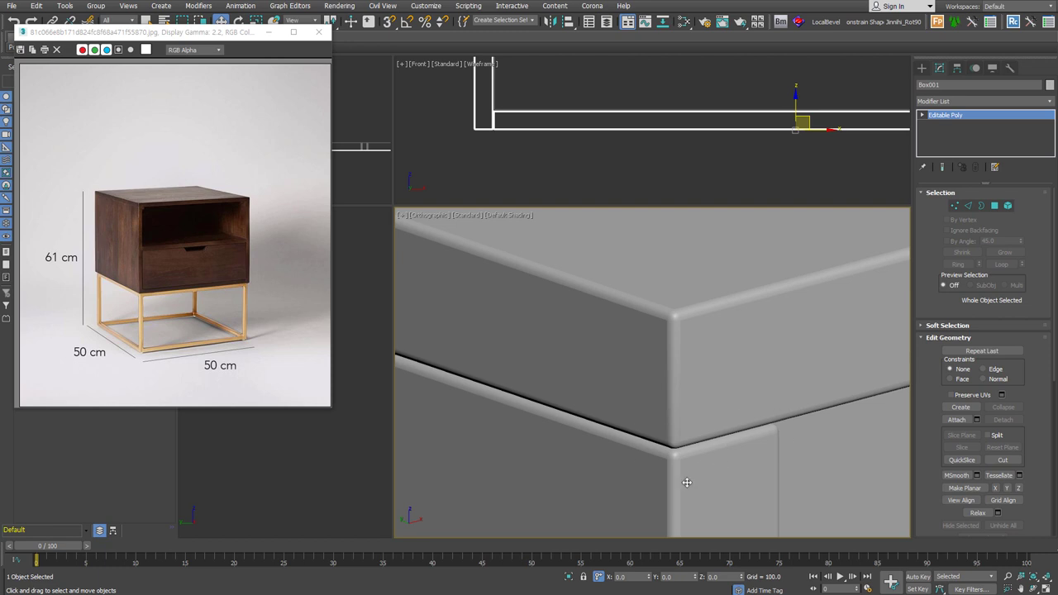
scroll(687, 404, down, 3)
scroll(678, 389, down, 2)
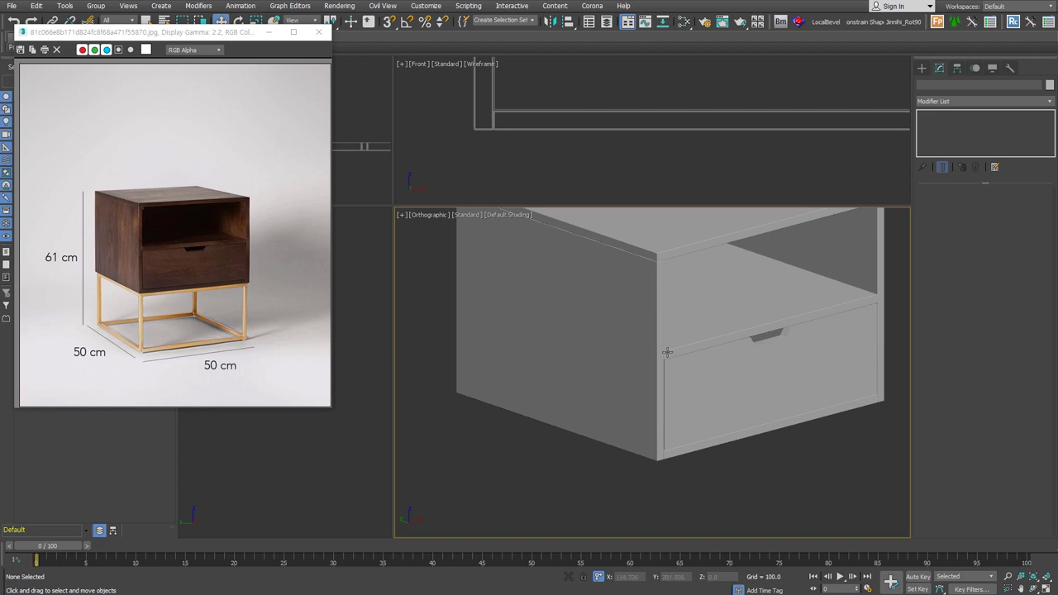
drag(847, 485, 540, 239)
scroll(732, 354, down, 3)
mouse_move(767, 389)
alt+middle_down()
mouse_move(762, 334)
mouse_move(737, 371)
alt+middle_up()
- Select the bottom face of cabinet body Box001 at polygon level
key(F4)
click(736, 372)
key(z)
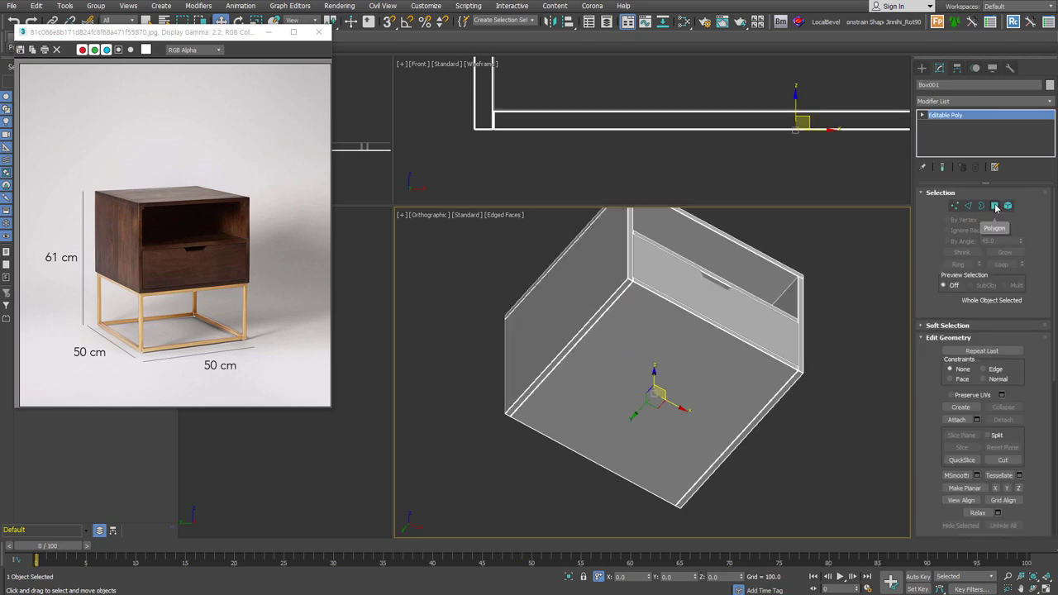
click(995, 206)
click(649, 376)
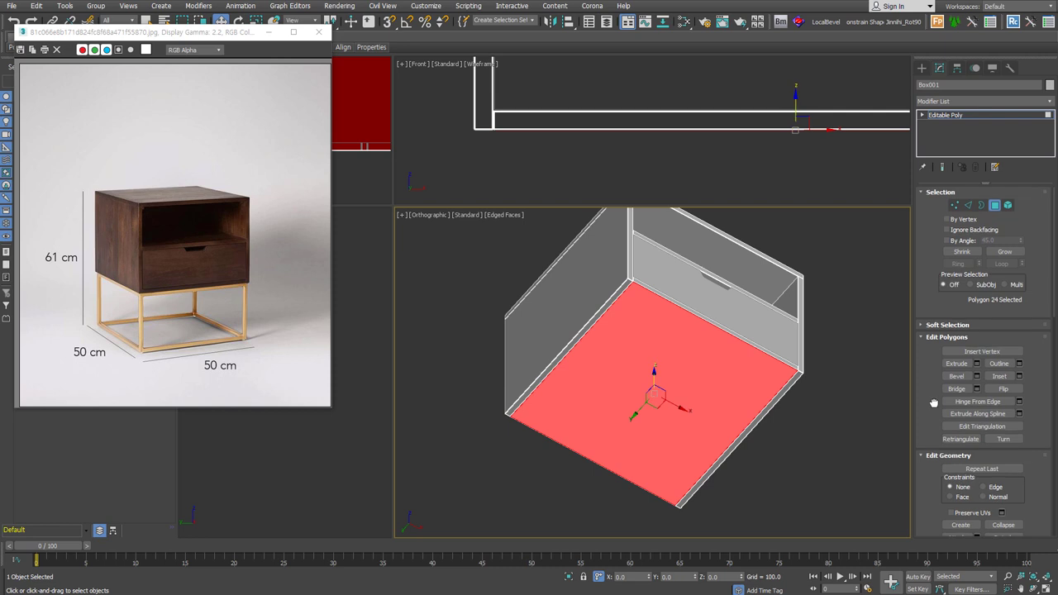
- Detach the bottom face as a clone named Object004
scroll(959, 412, down, 5)
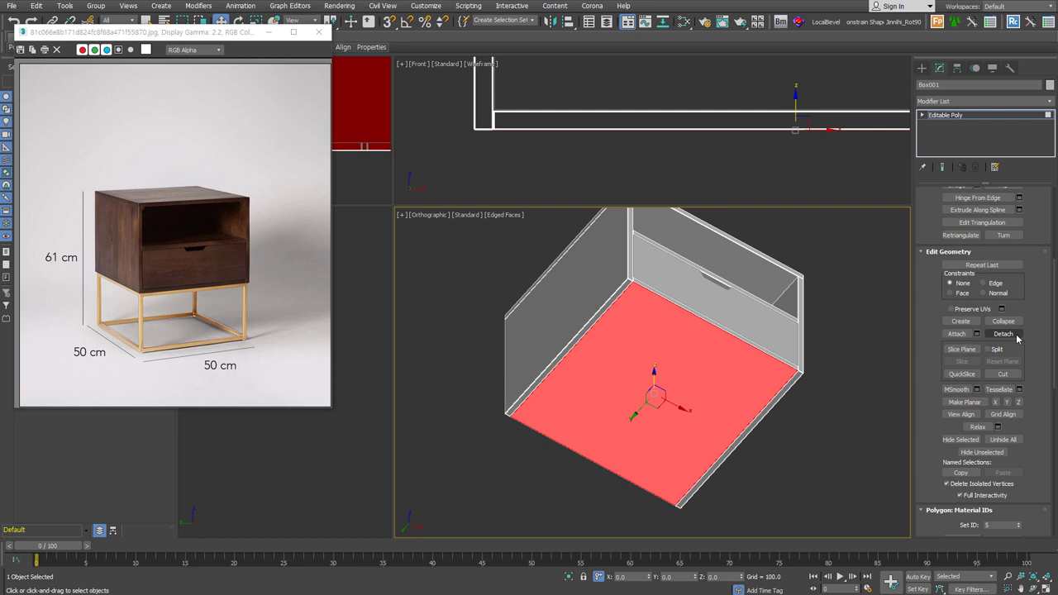
click(1002, 334)
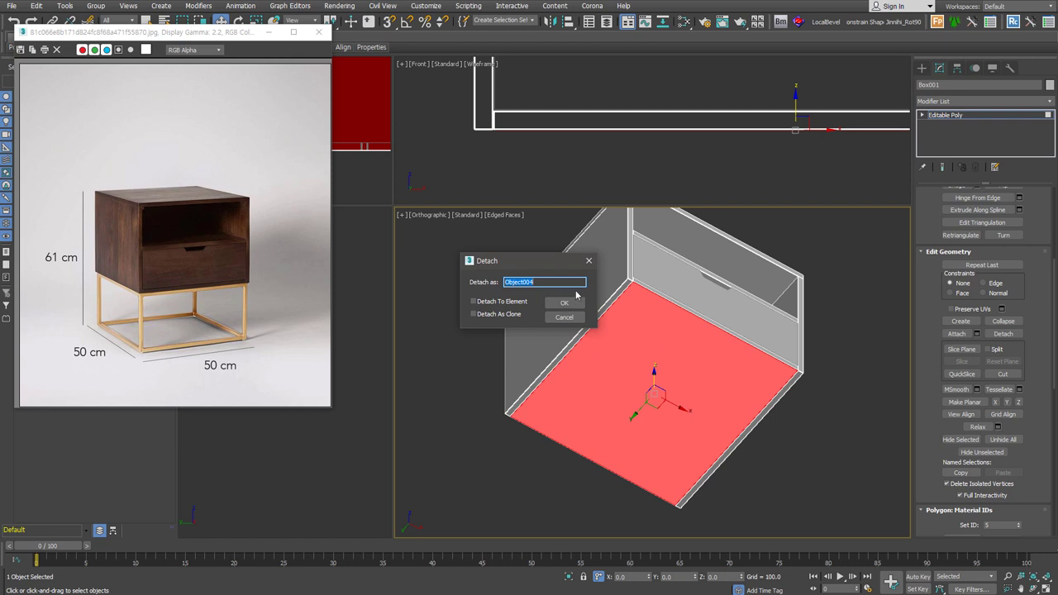
click(518, 315)
click(560, 305)
scroll(988, 237, up, 5)
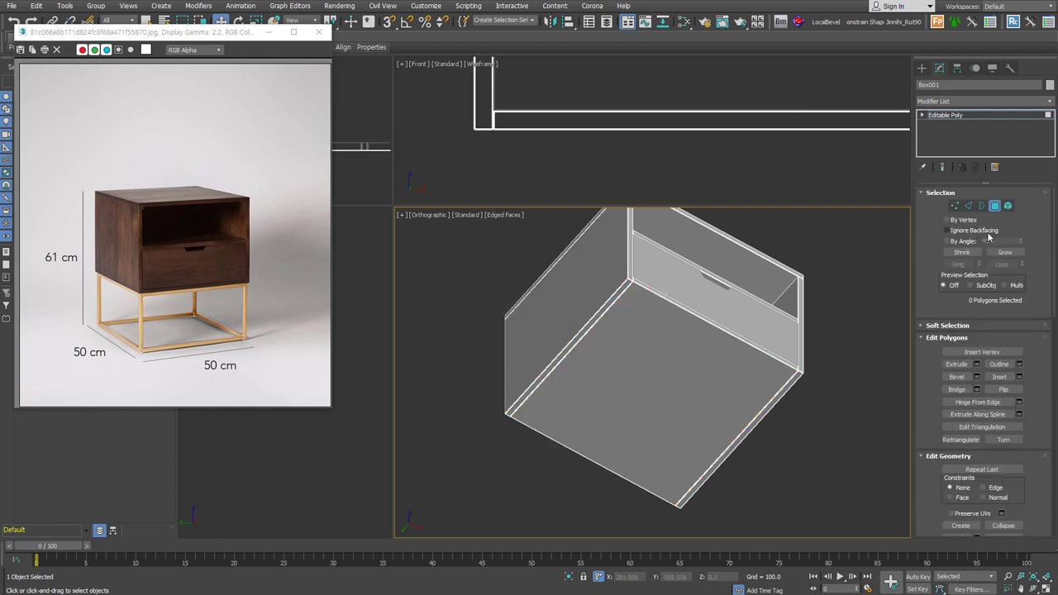
click(995, 206)
- Select base panel Object004's front and back edges
click(859, 290)
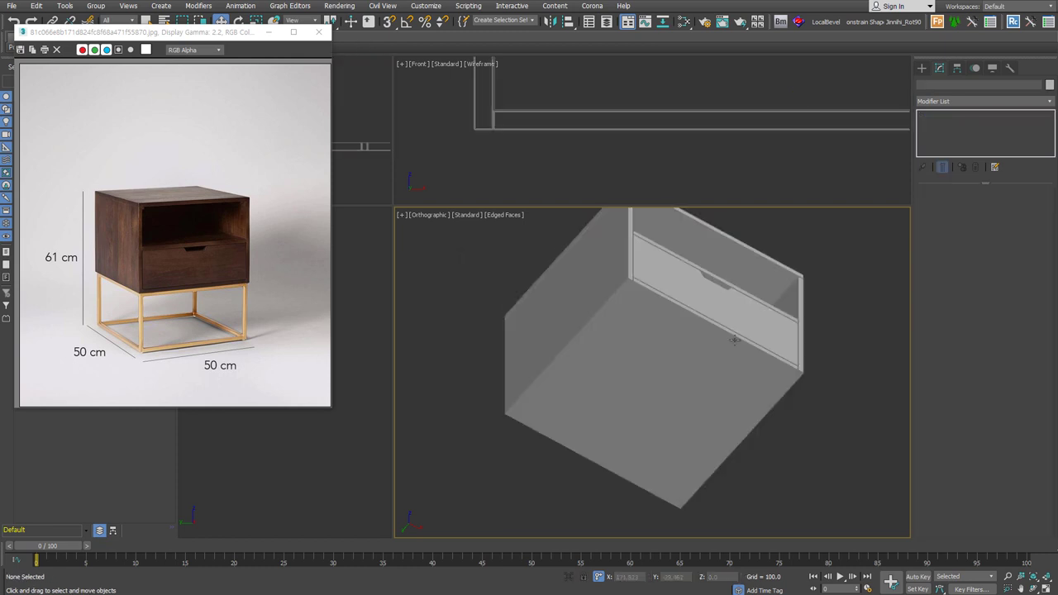
click(726, 347)
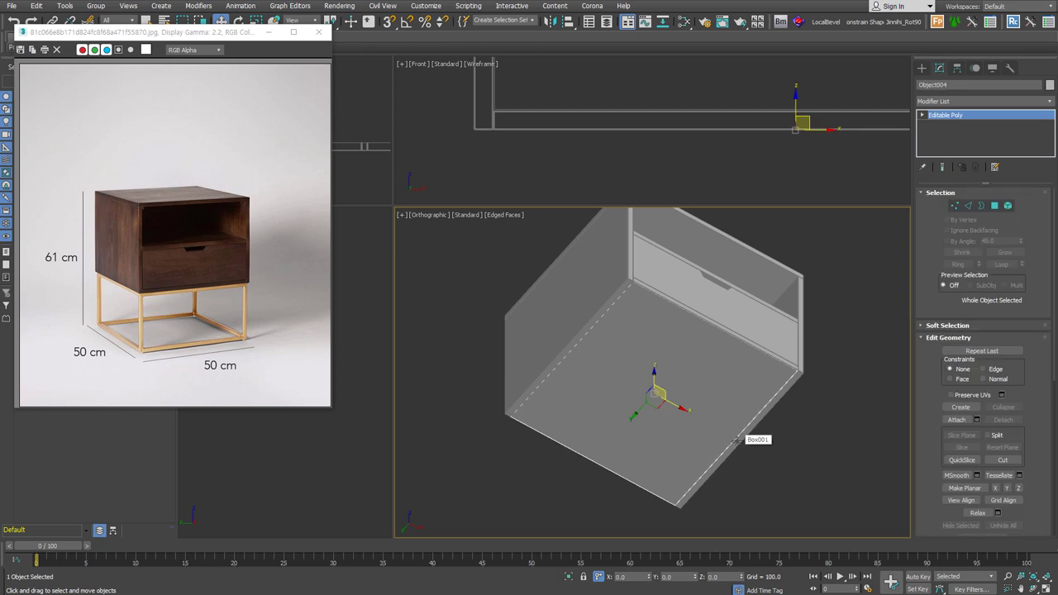
click(967, 208)
double_click(748, 430)
click(749, 339)
ctrl+drag(561, 491, 562, 491)
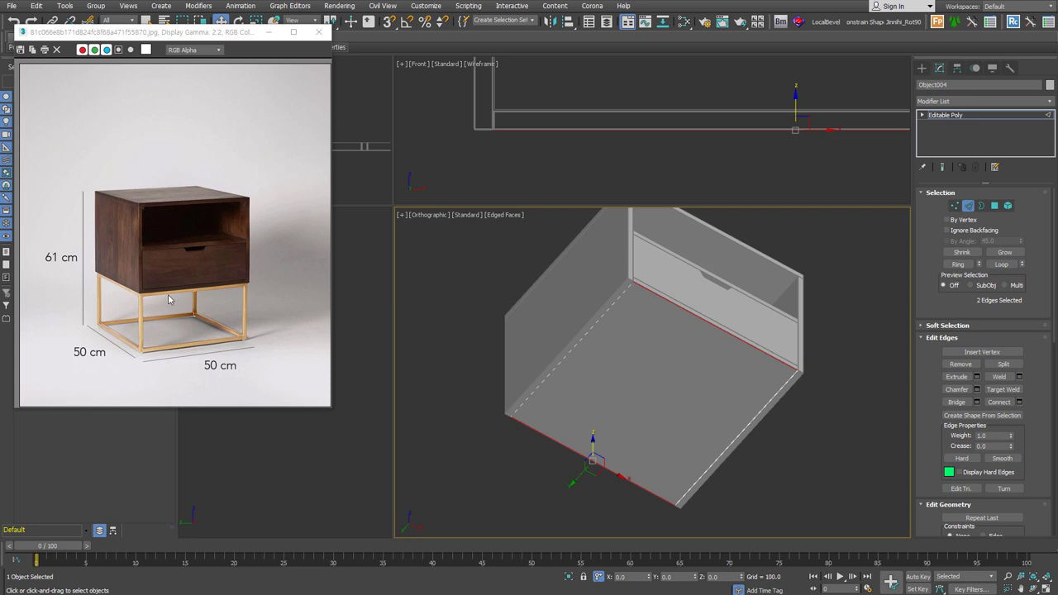
- Scale the base panel's edges slightly inward, then return to object level
right_click(613, 382)
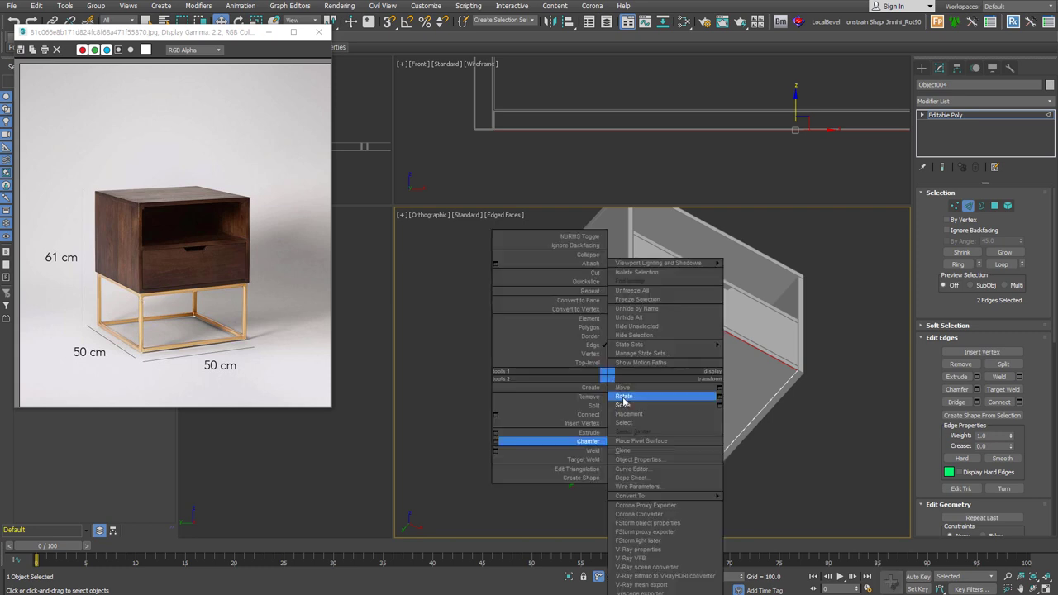
click(653, 413)
drag(705, 321, 704, 319)
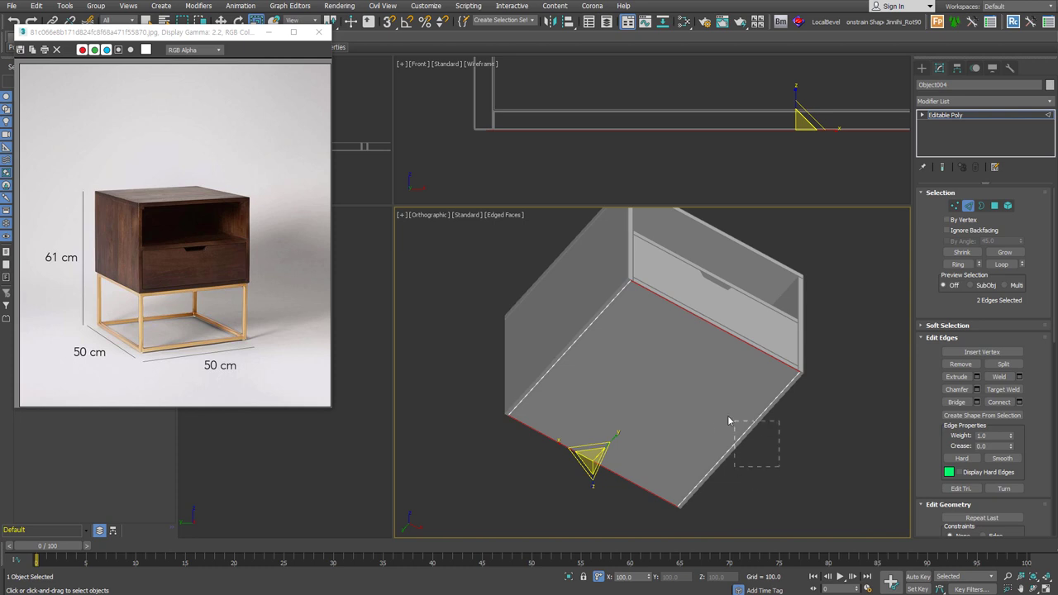
drag(728, 415, 727, 415)
drag(619, 355, 574, 314)
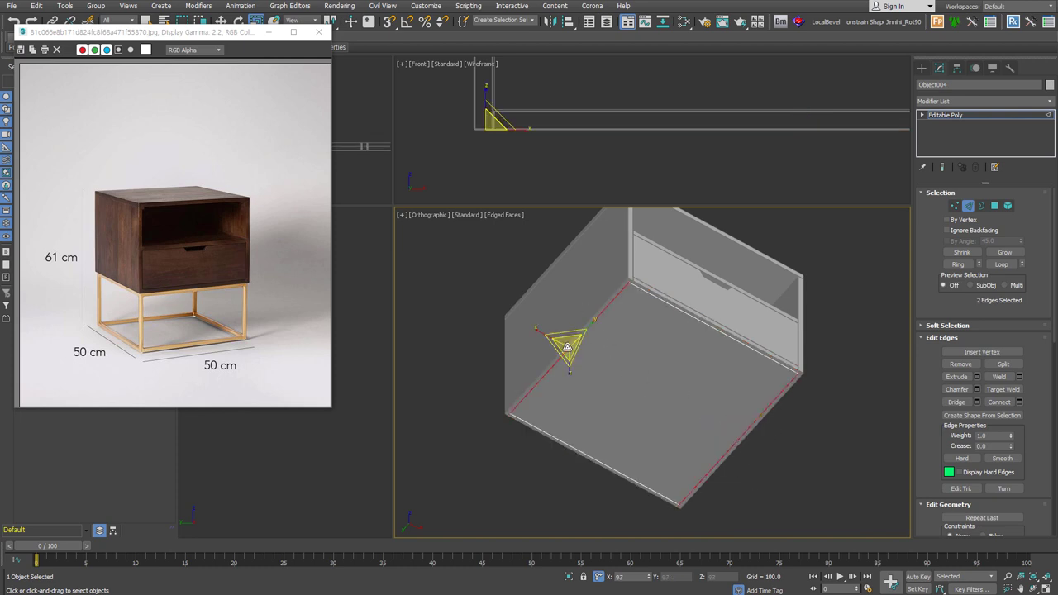
click(735, 432)
click(799, 472)
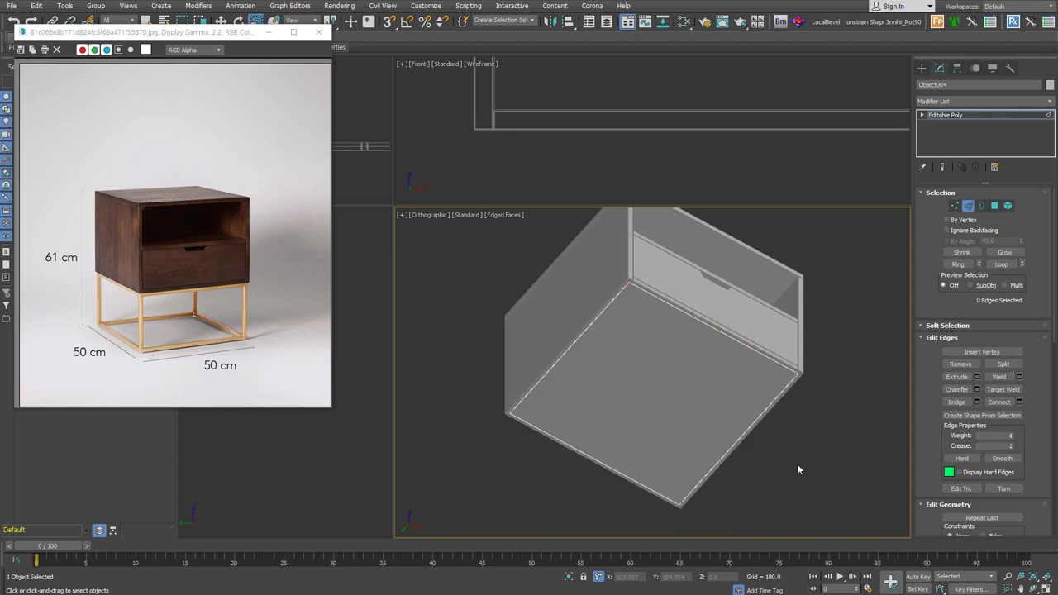
key(6)
mouse_move(751, 311)
alt+middle_down()
mouse_move(727, 385)
mouse_move(747, 381)
mouse_move(745, 391)
alt+middle_up()
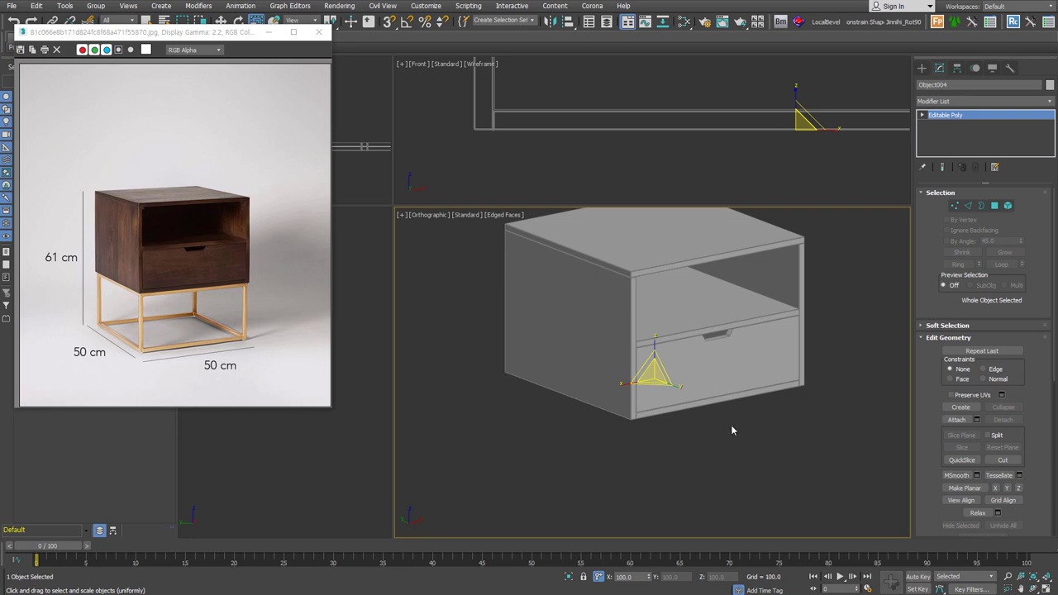
- Give the base panel a Shell modifier with 250 outer thickness
key(ctrl+shift+s)
text(250)
key(Return)
alt+middle_drag(768, 514, 810, 504)
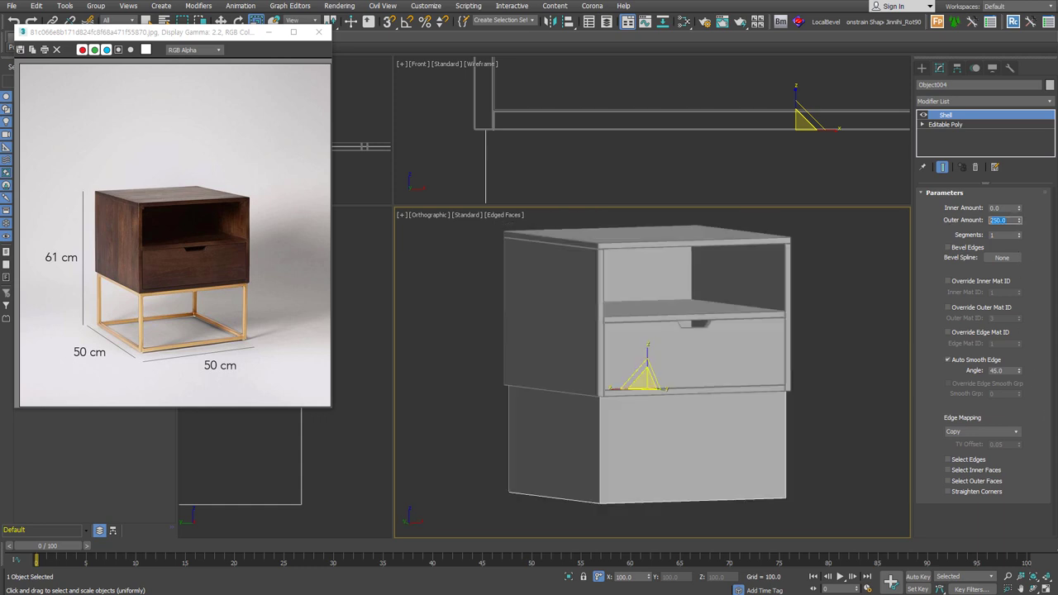
alt+middle_drag(769, 514, 777, 488)
- Collapse the shell into Editable Poly and switch the viewport to wireframe
key(ctrl+shift+c)
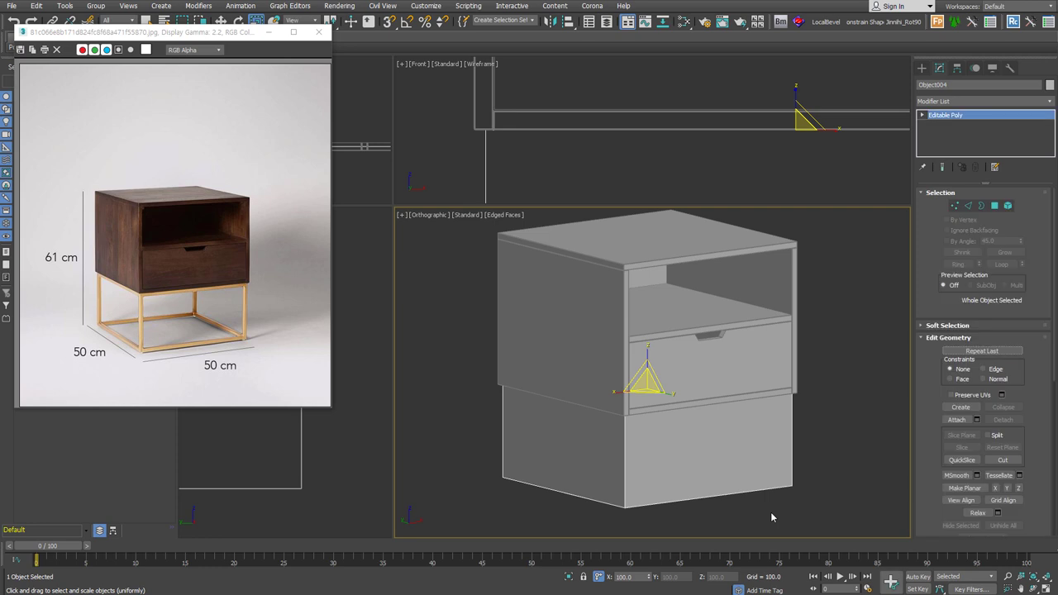
key(F3)
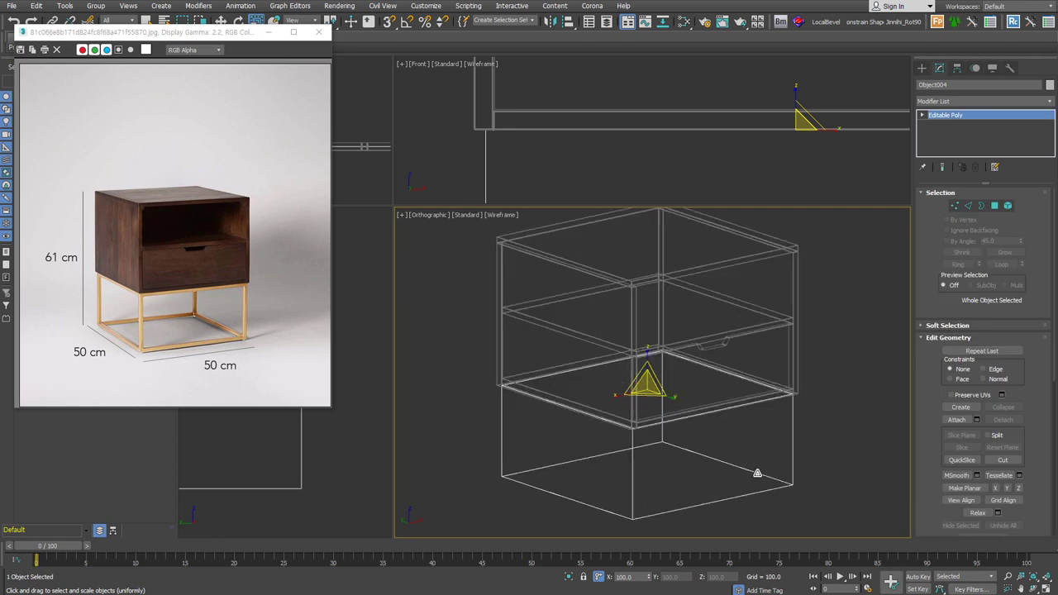
scroll(796, 449, up, 2)
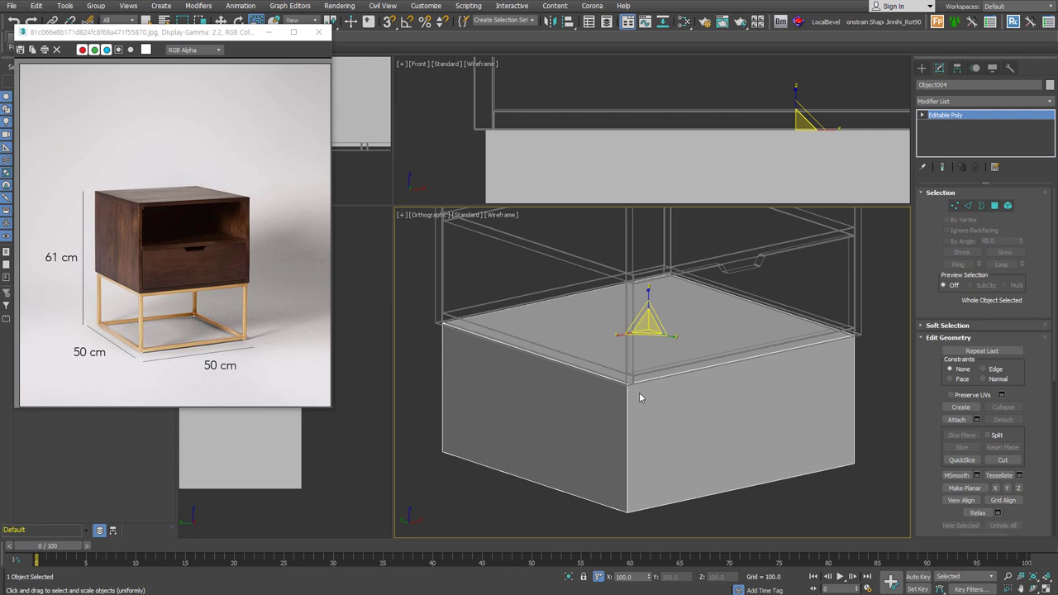
- Chamfer all twelve block edges by 15 with tension 0 for flat, sharp corners
click(968, 205)
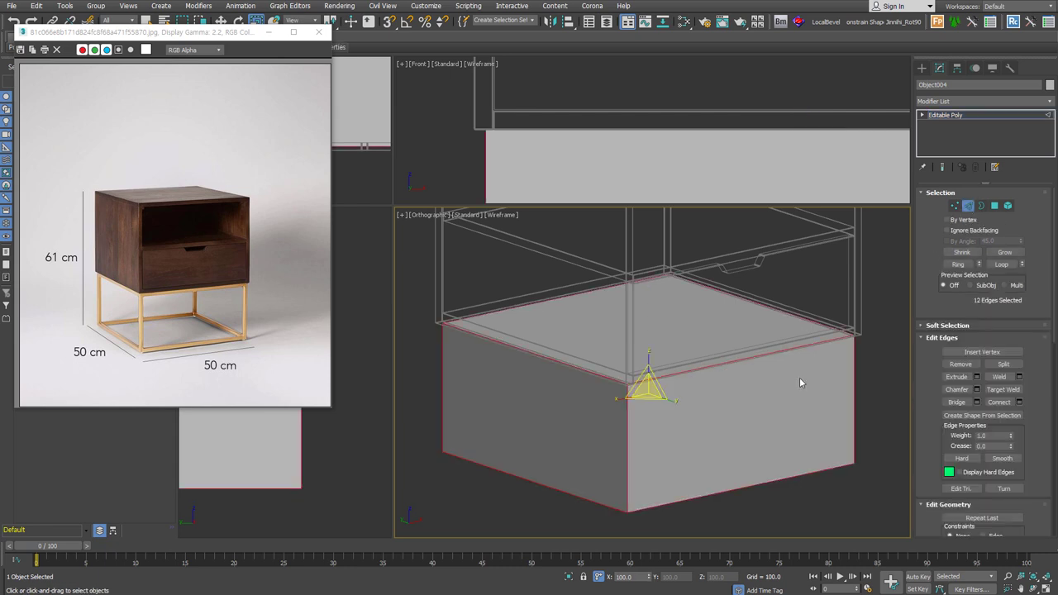
key(ctrl+shift+c)
drag(810, 333, 806, 316)
click(807, 316)
click(867, 339)
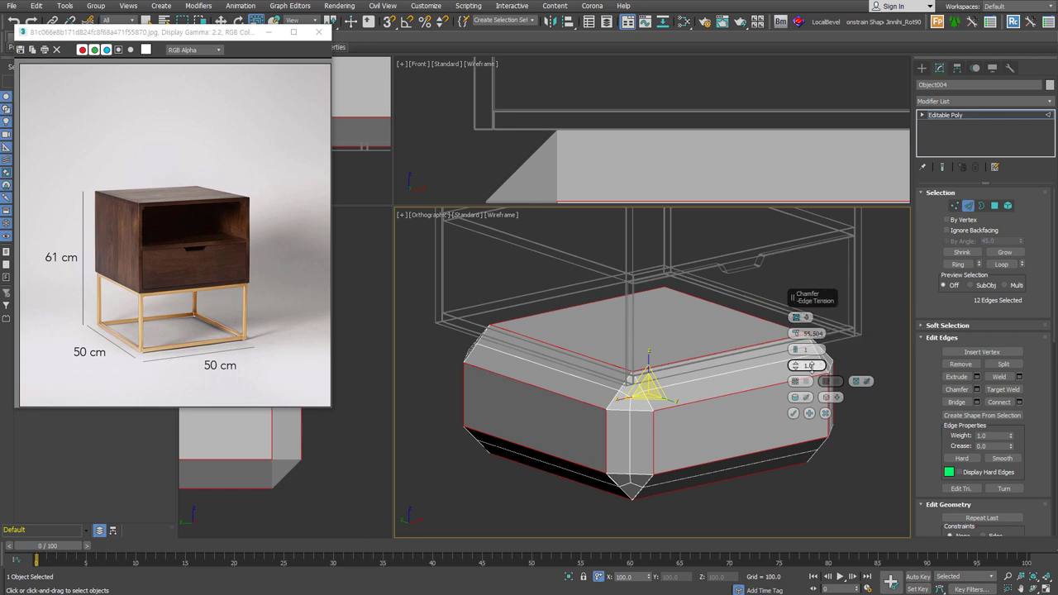
click(808, 333)
text(15)
key(Return)
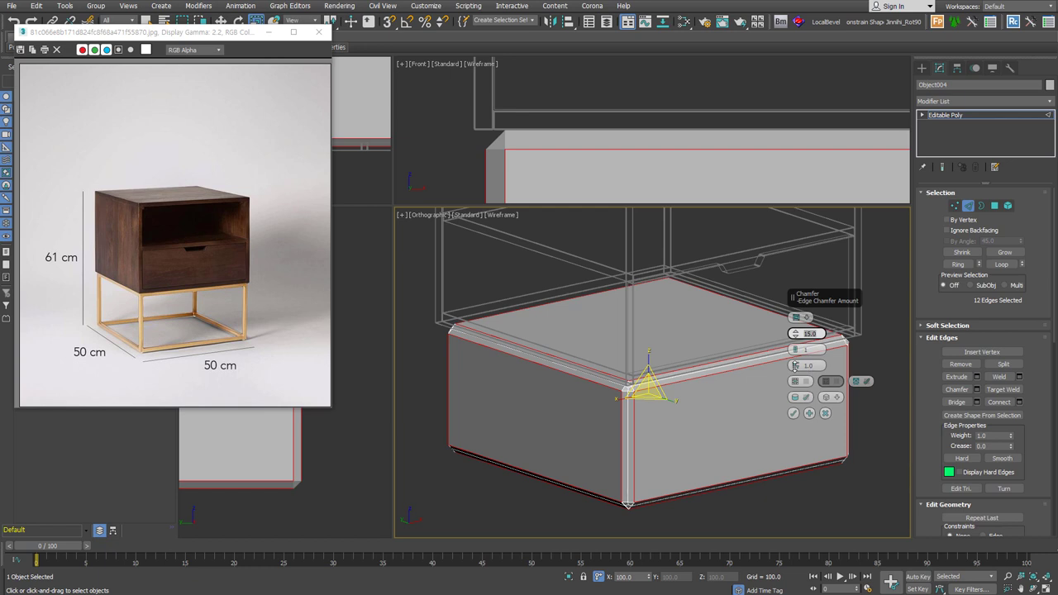
click(795, 365)
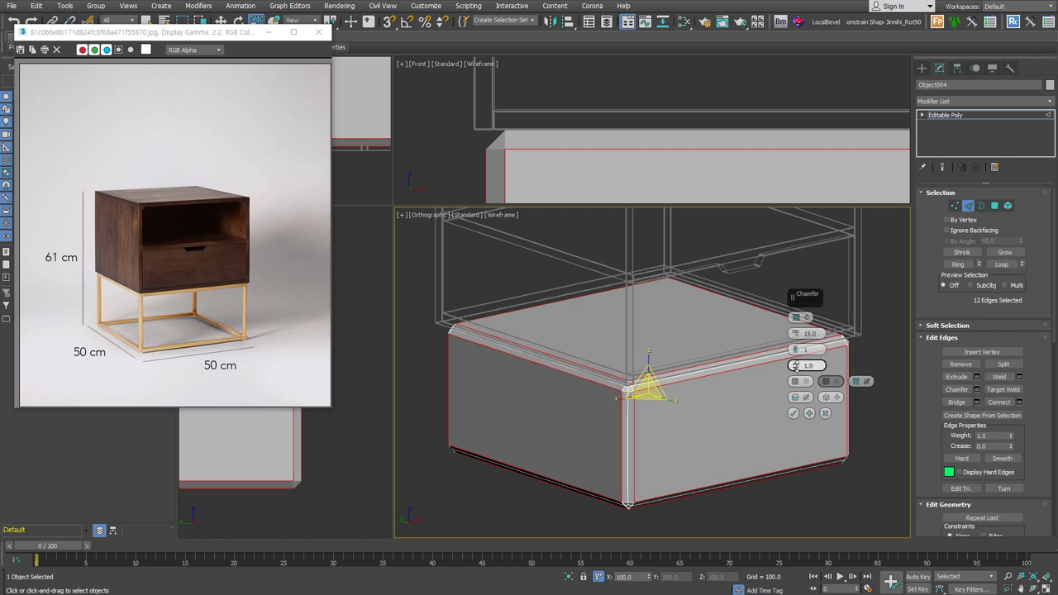
drag(795, 365, 760, 580)
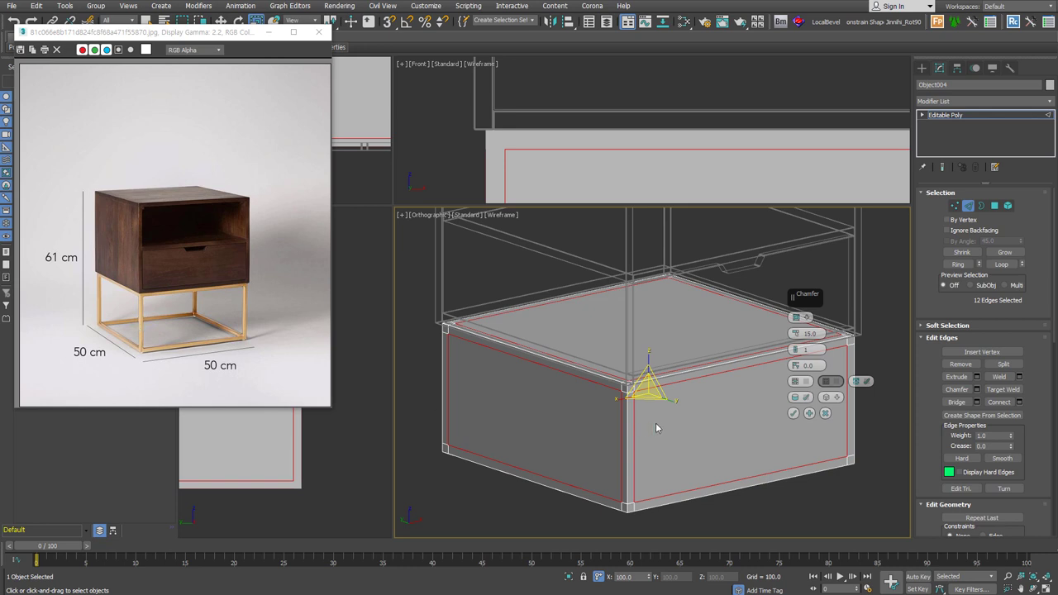
click(794, 412)
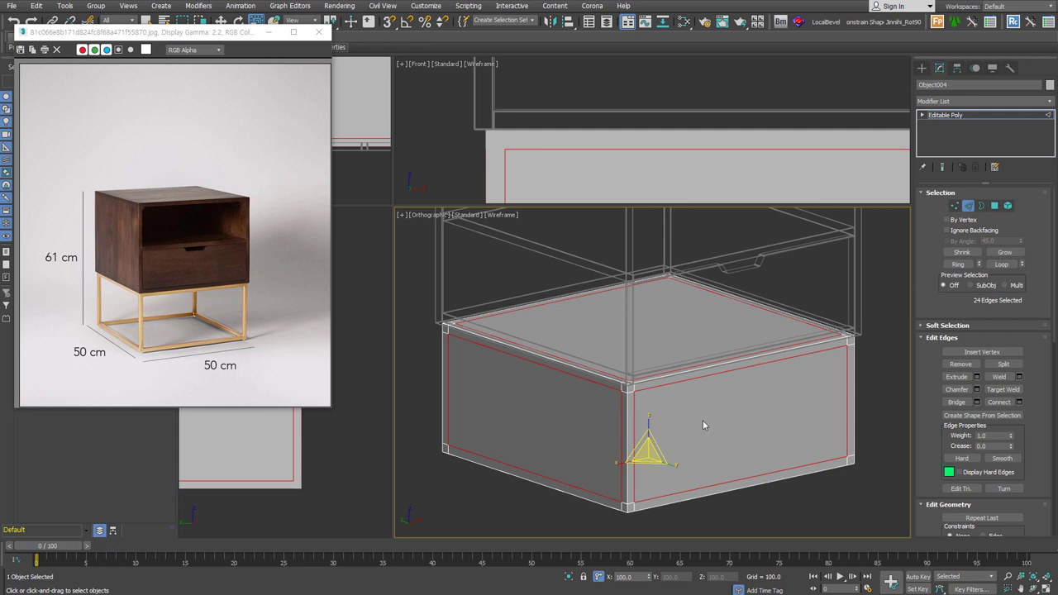
click(995, 206)
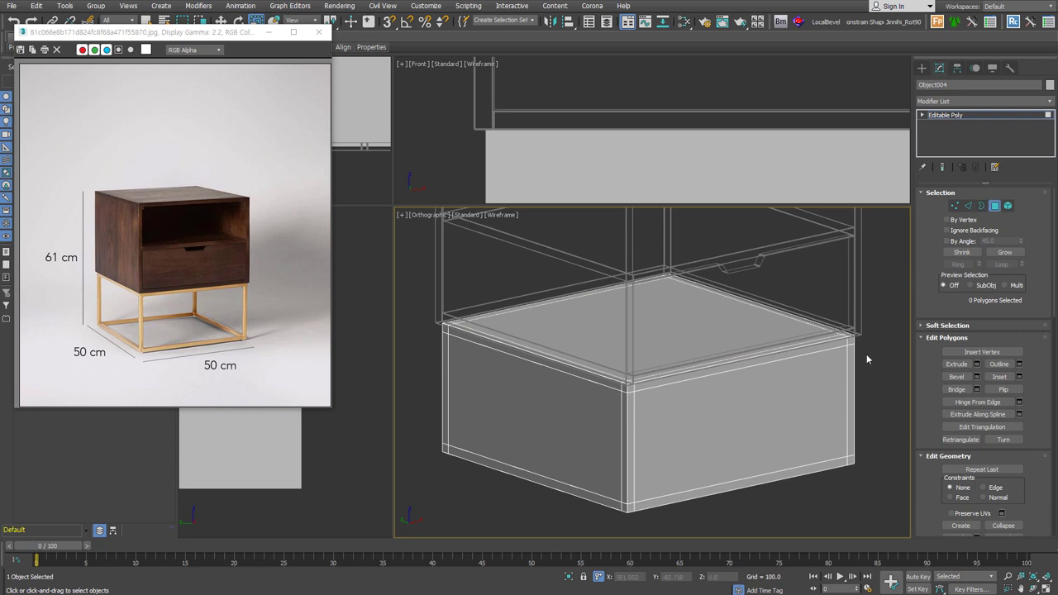
- Extrude the block's six large faces inward by -15, then delete them to leave a bar frame
click(967, 206)
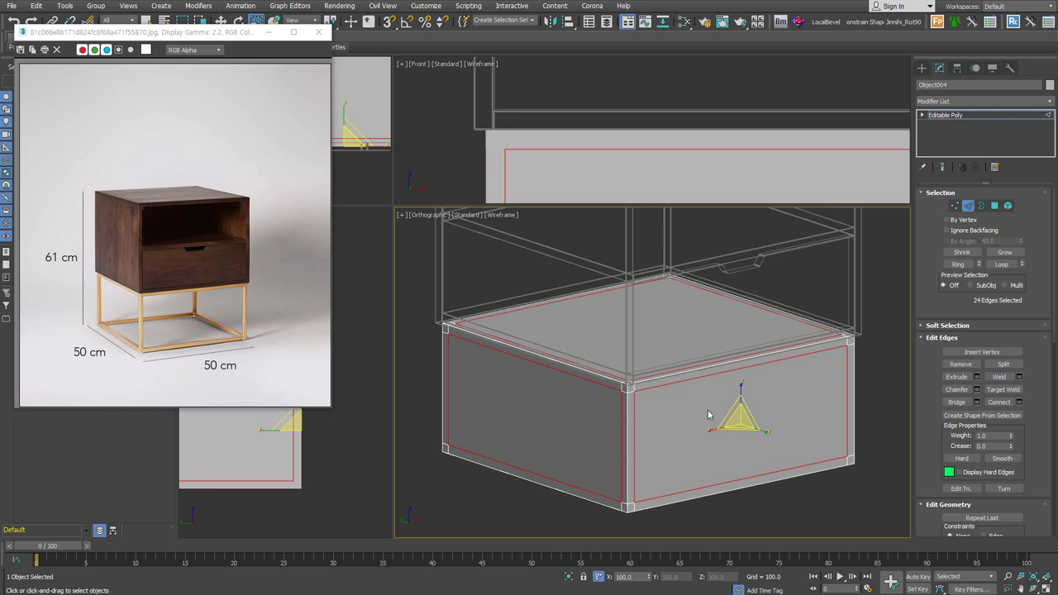
click(994, 207)
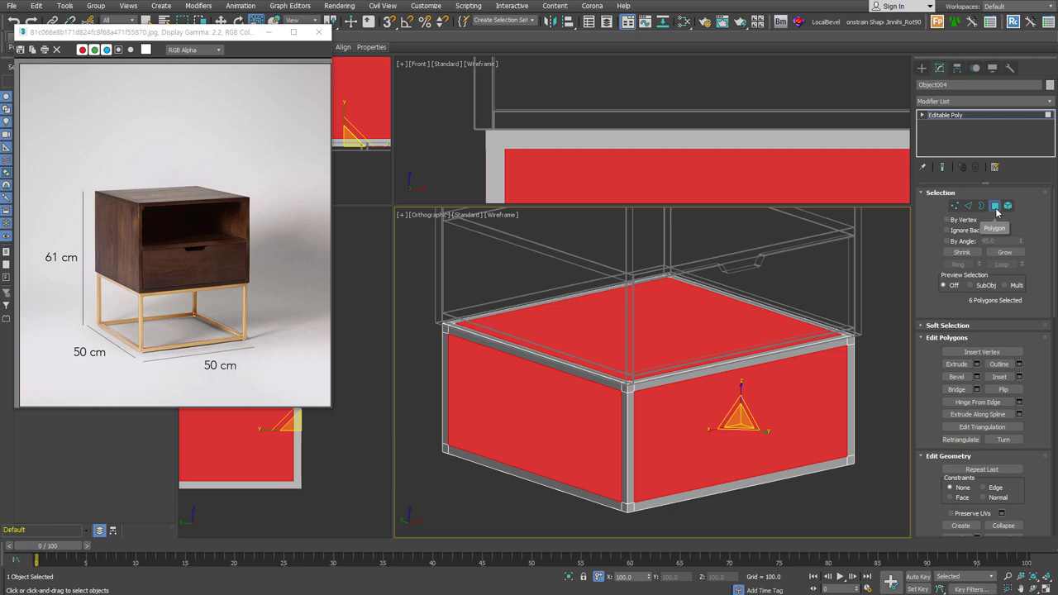
right_click(760, 376)
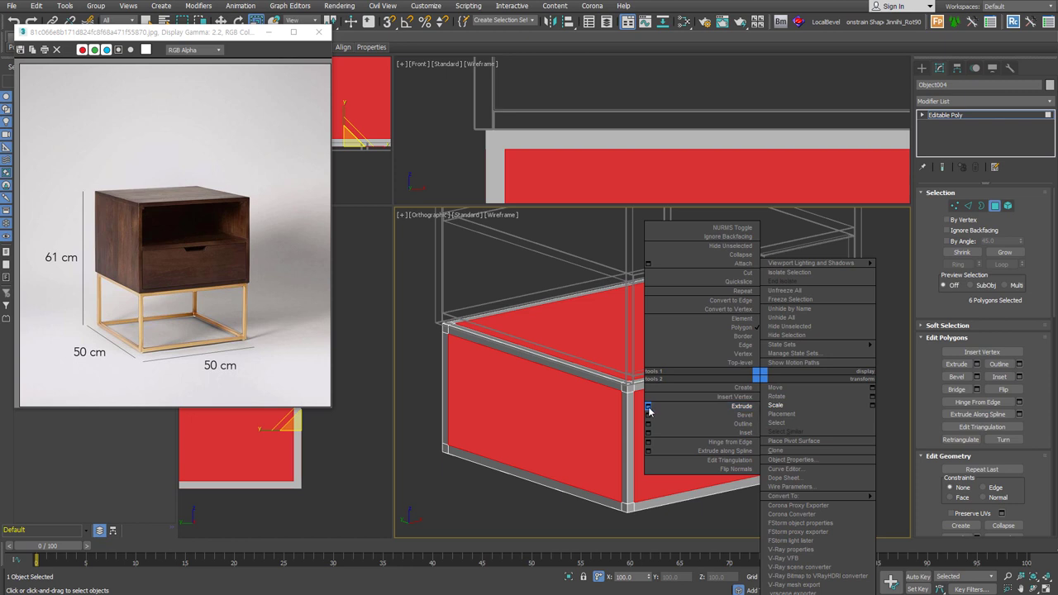
click(648, 409)
text(-15)
key(Return)
click(793, 349)
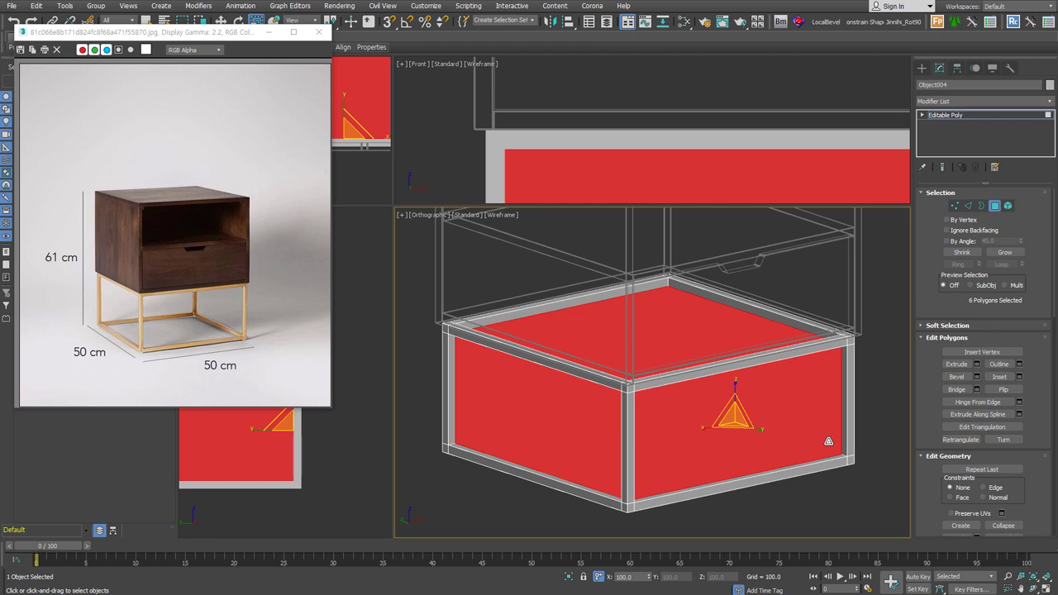
key(Delete)
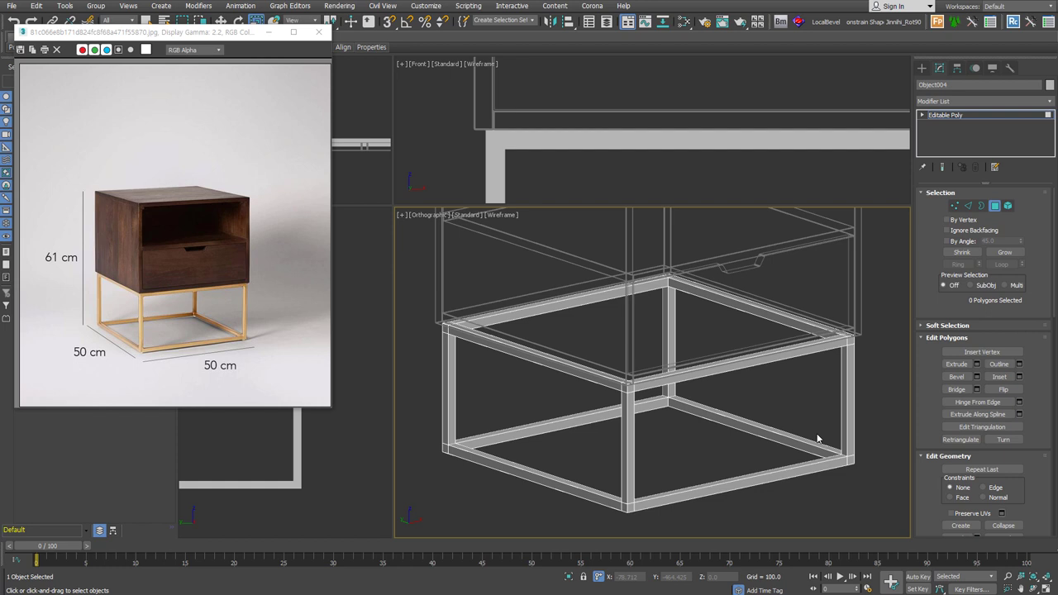
- Select all frame vertices and weld the duplicates, reducing 80 vertices to 64
click(957, 210)
key(ctrl+a)
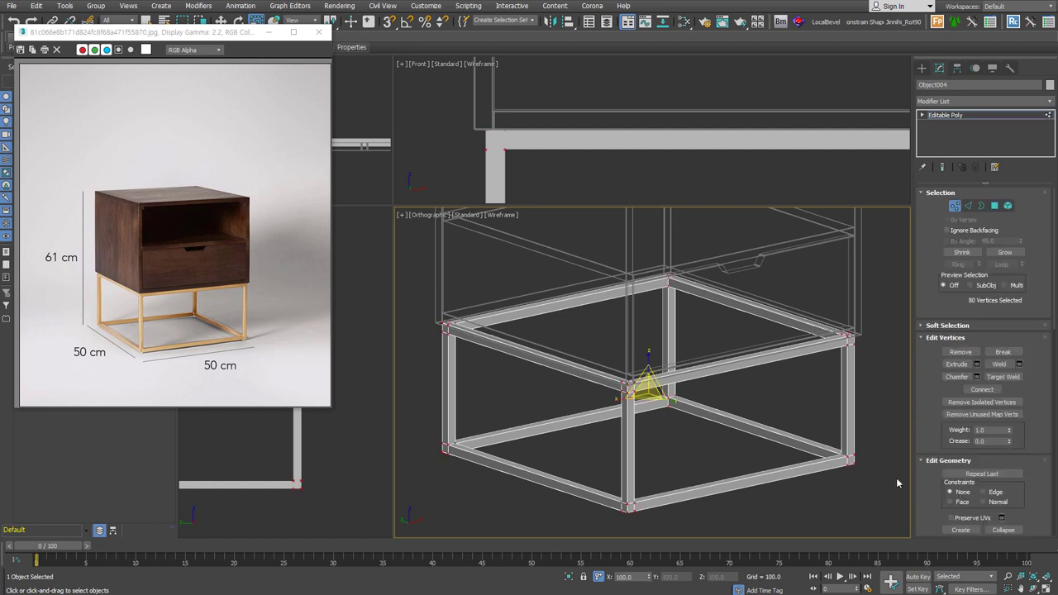
click(1002, 364)
key(1)
middle_drag(871, 483, 856, 474)
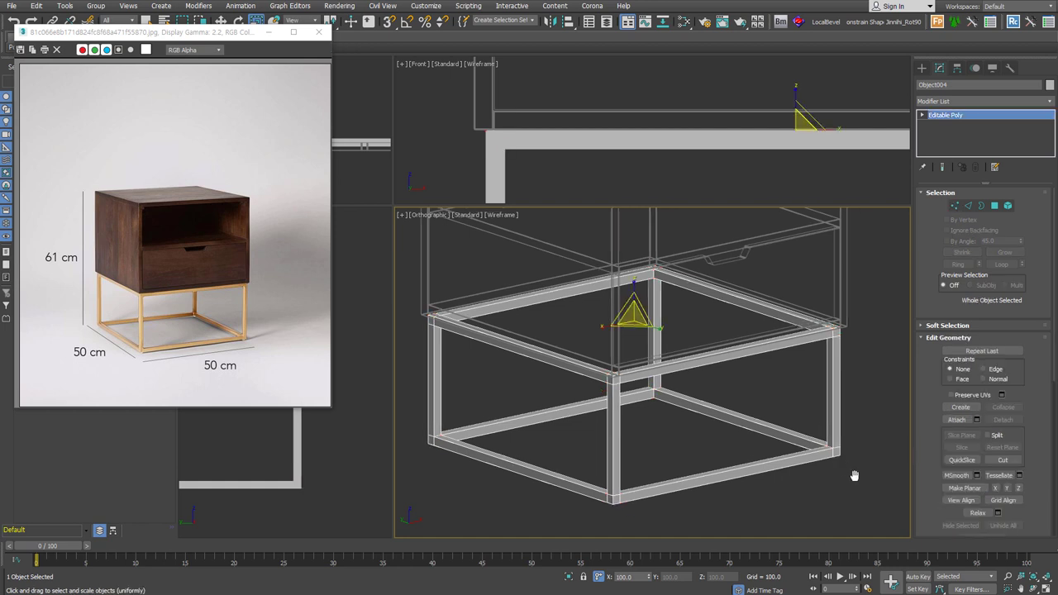
click(967, 205)
- Chamfer every frame edge with Amount 1.0, 2 segments and 0.5 tension, then deselect them
key(ctrl+a)
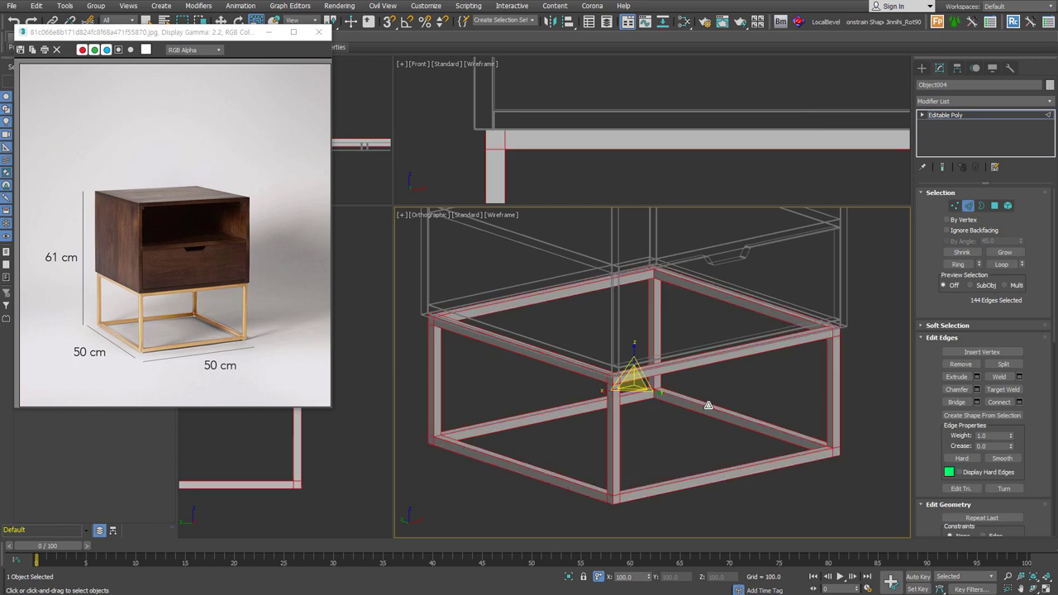
right_click(631, 366)
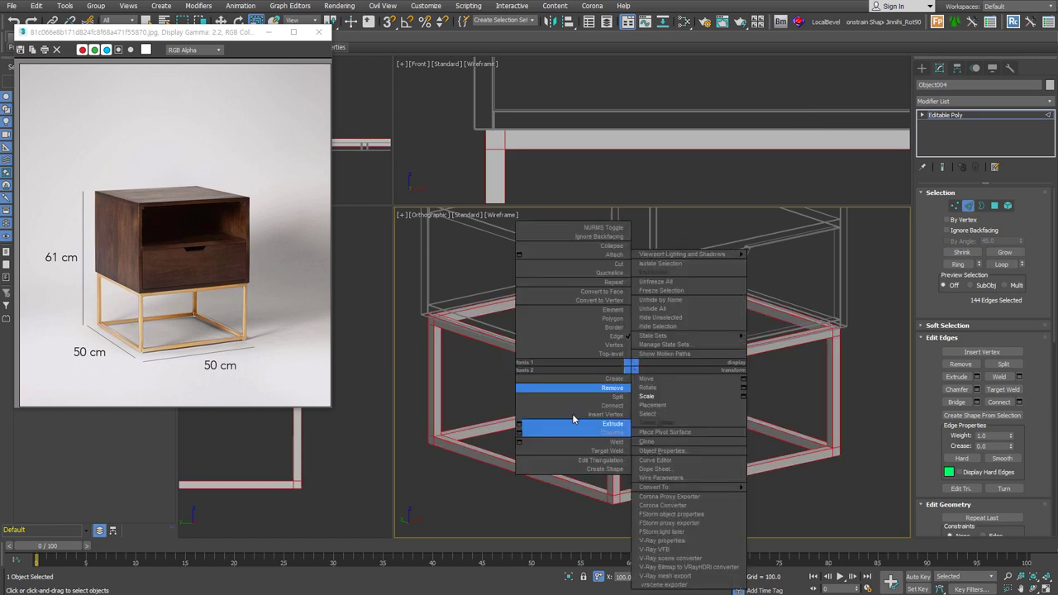
click(523, 435)
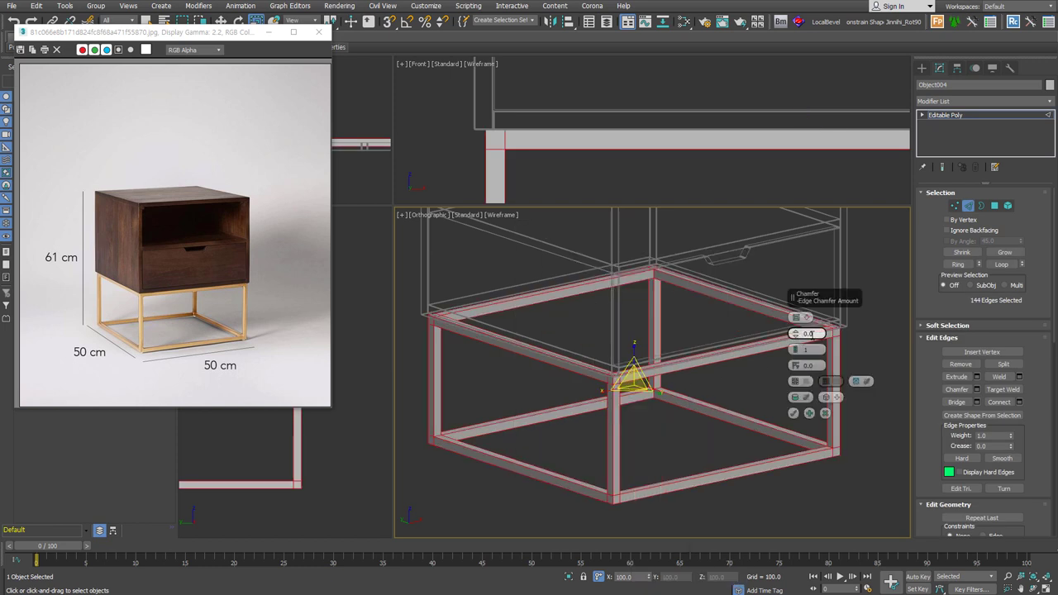
click(816, 333)
text(1)
key(Tab)
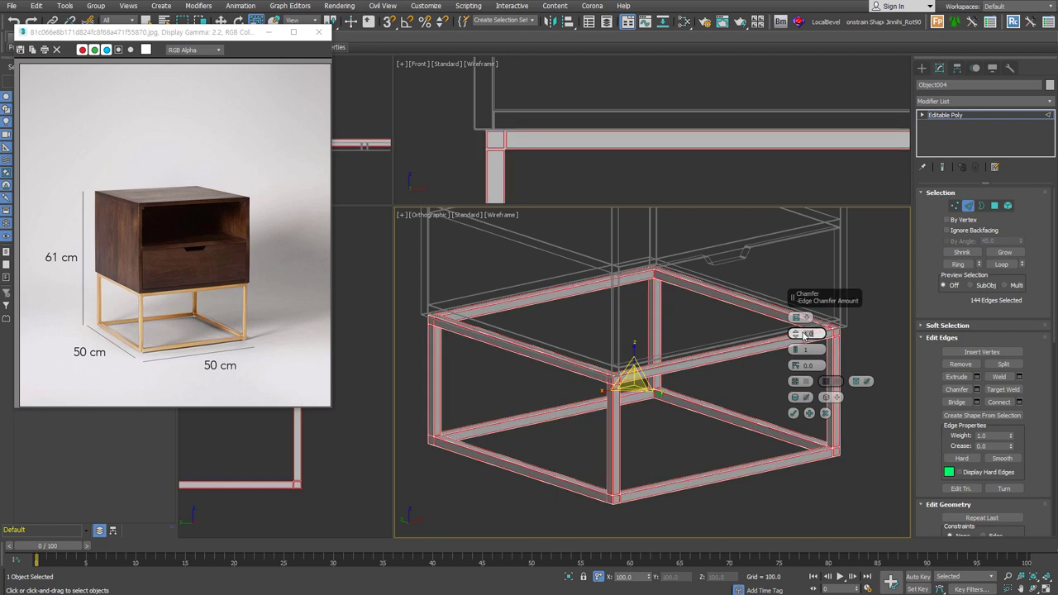
text(2)
click(818, 364)
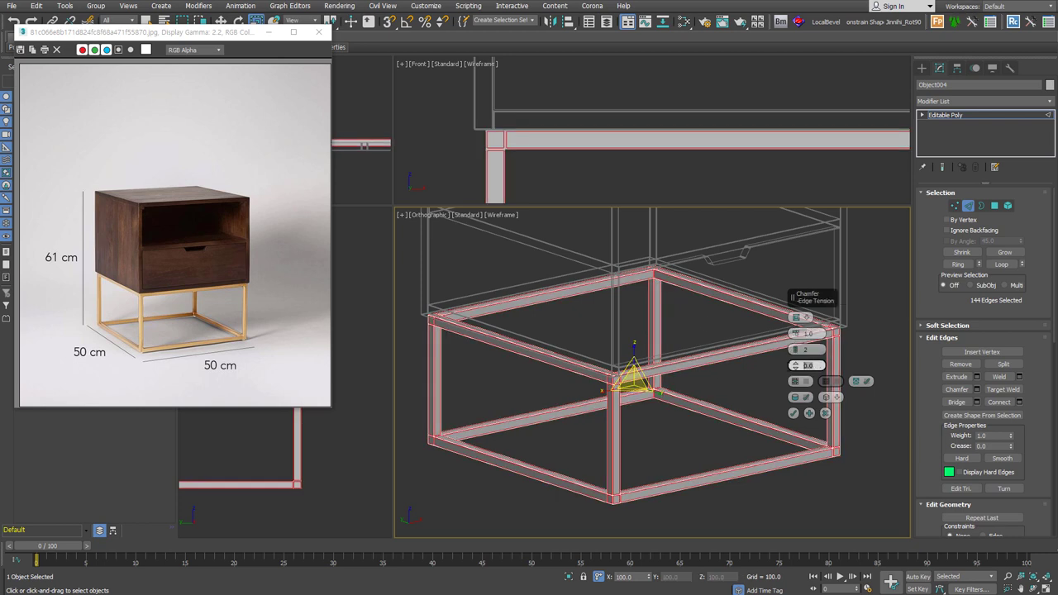
text(0.5)
key(Return)
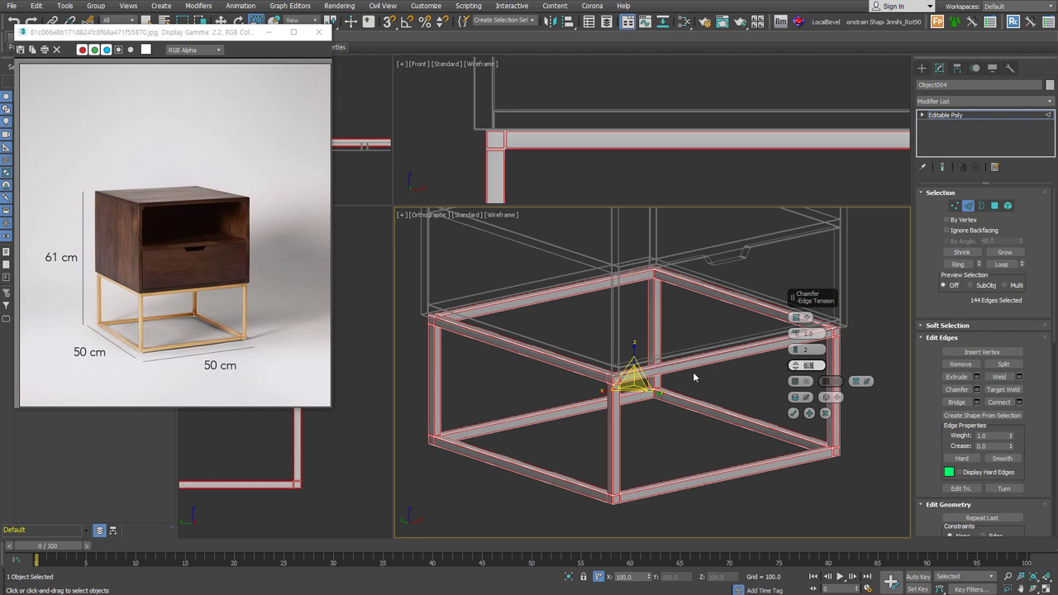
scroll(693, 372, up, 5)
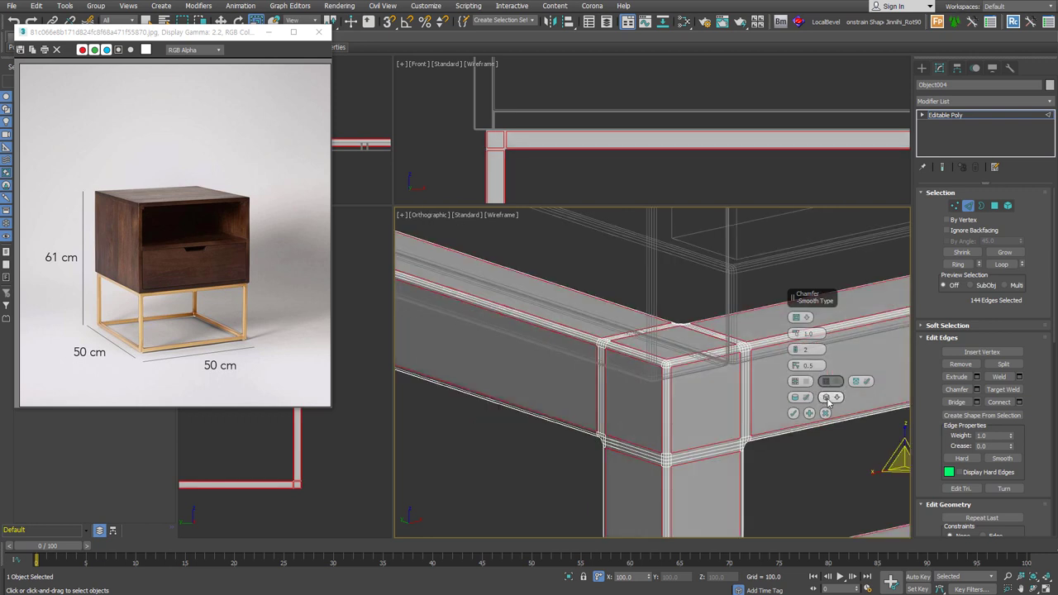
click(793, 413)
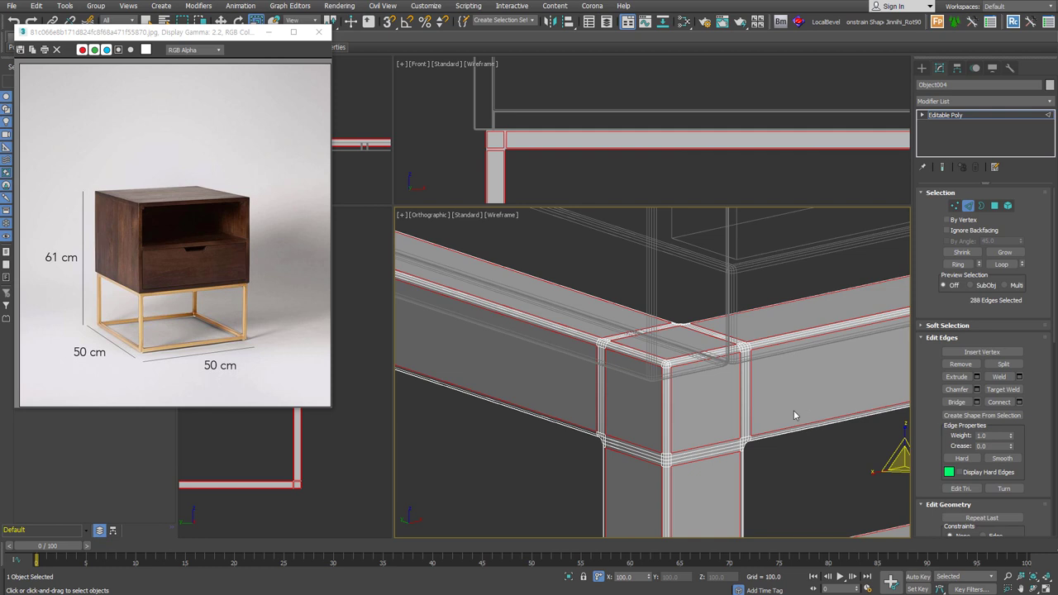
click(793, 415)
scroll(649, 314, down, 6)
- Exit edge editing, end the isolation and deselect to view the finished nightstand on its frame
click(972, 207)
key(alt+q)
click(810, 499)
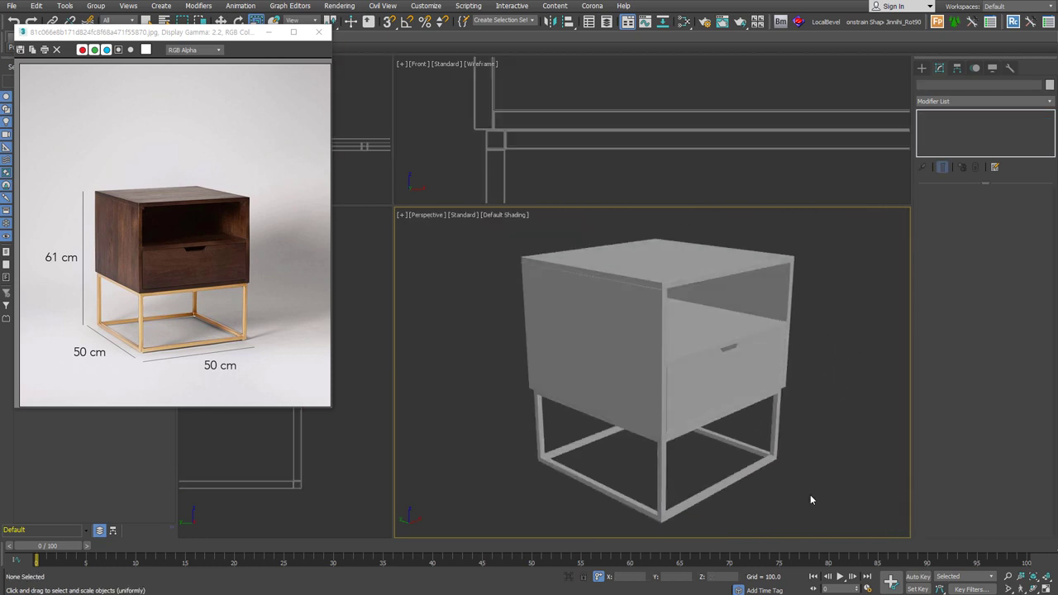